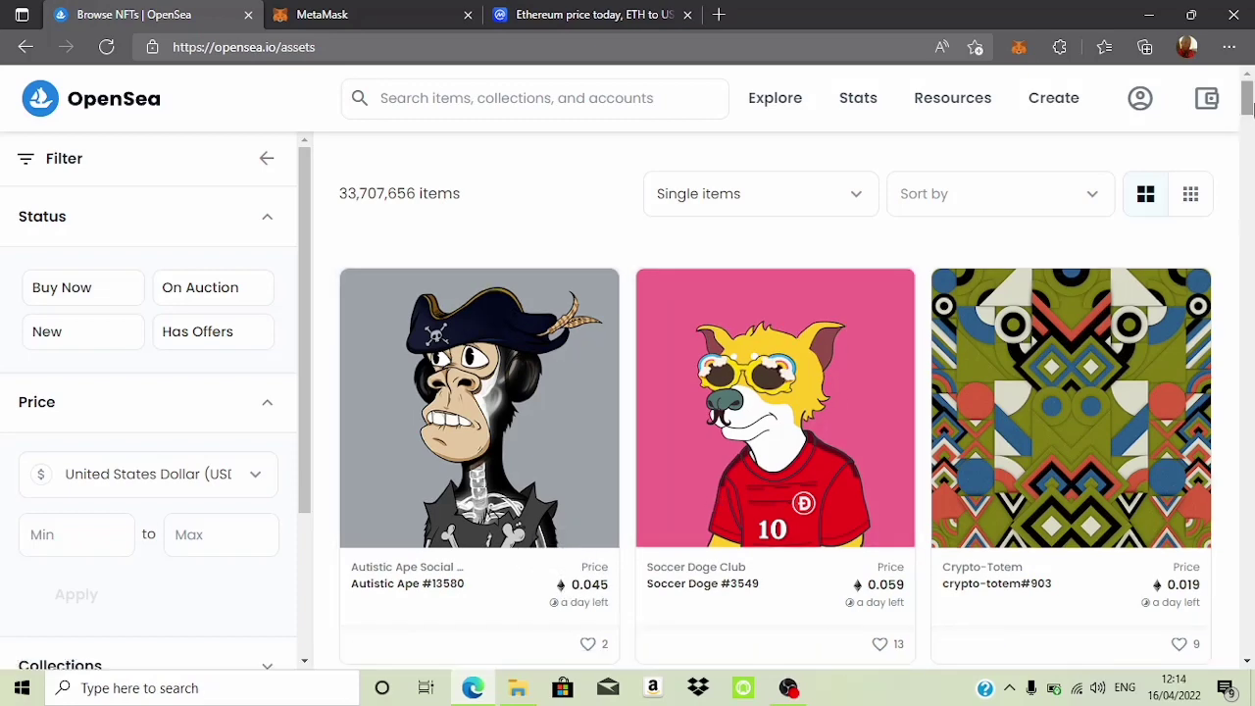
# Look over the OpenSea listings and convert 0.045 ETH, the price of Autistic Ape #13580, to USD with CoinMarketCap's converter.
pyautogui.moveTo(1250, 114); pyautogui.dragTo(1249, 140)
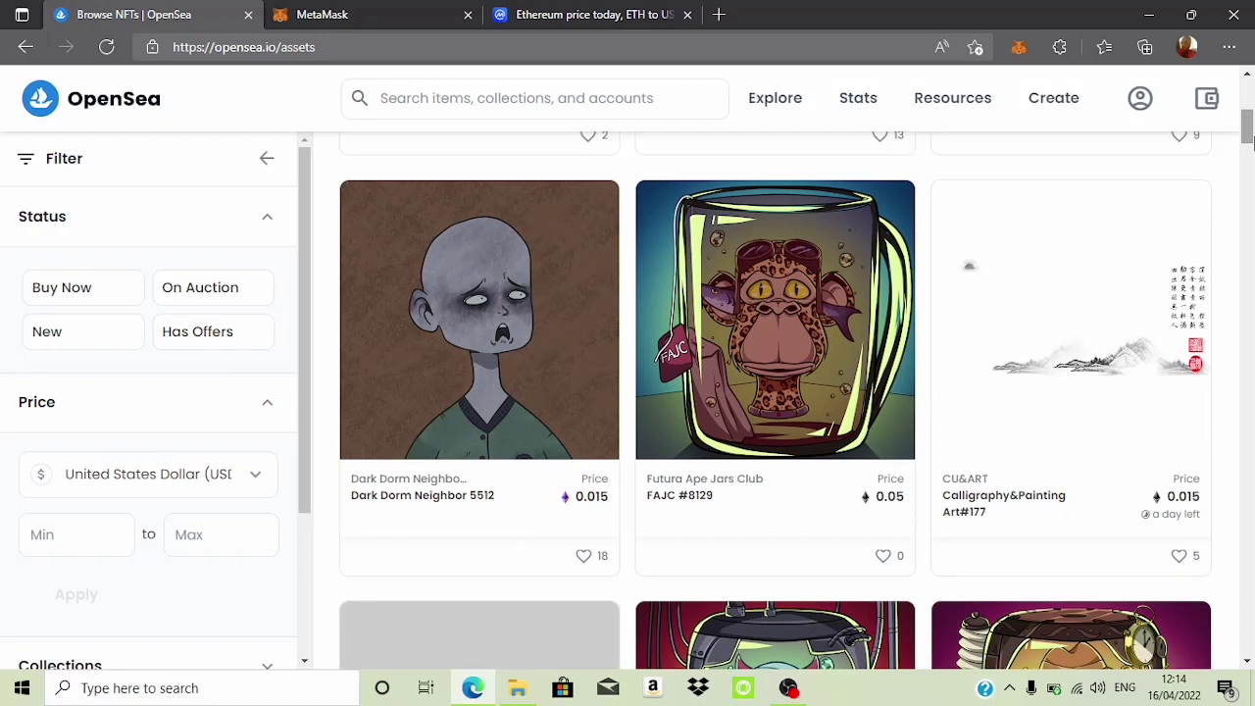
pyautogui.moveTo(1248, 140); pyautogui.dragTo(1250, 116)
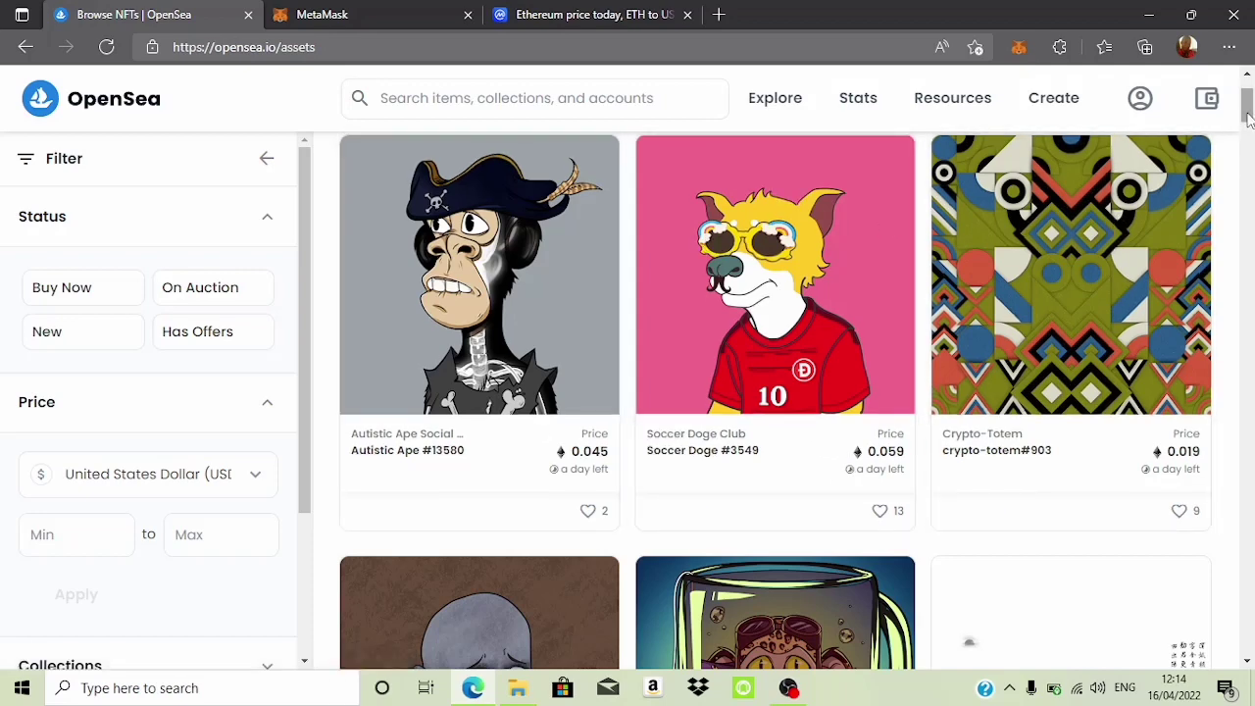
pyautogui.click(591, 13)
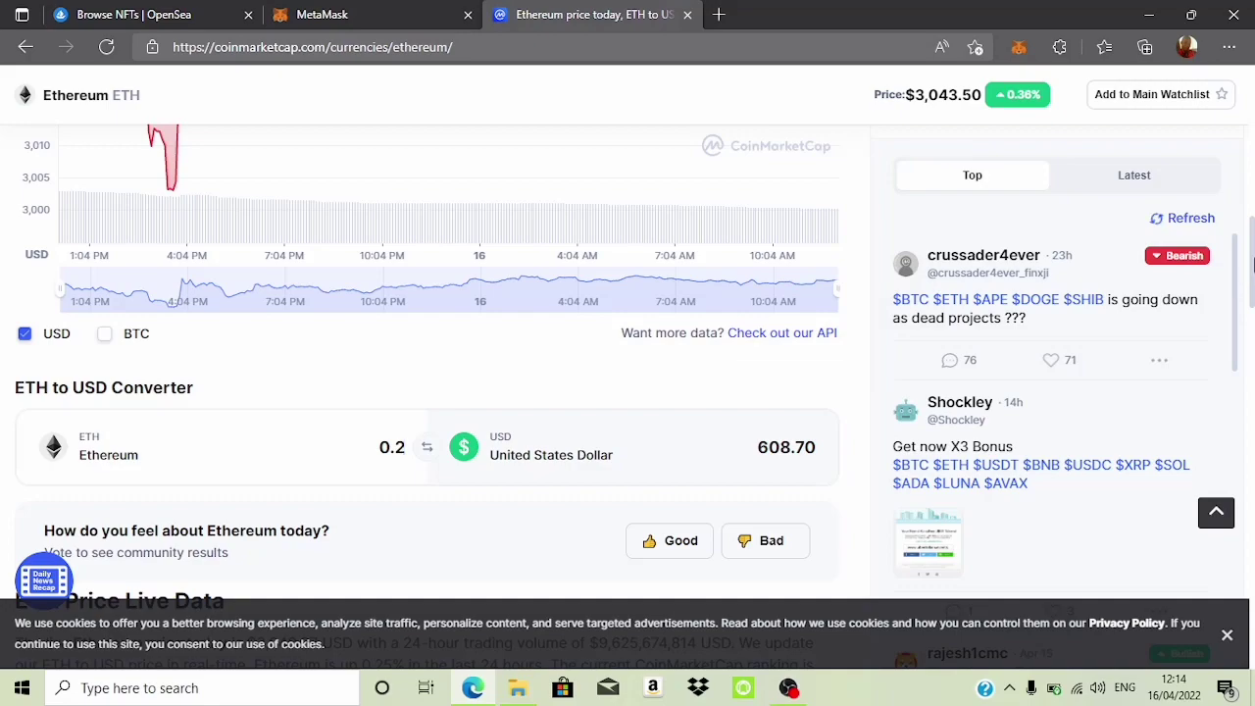
pyautogui.moveTo(1250, 284)
pyautogui.mouseDown()
pyautogui.moveTo(1252, 110)
pyautogui.moveTo(1252, 300)
pyautogui.mouseUp()
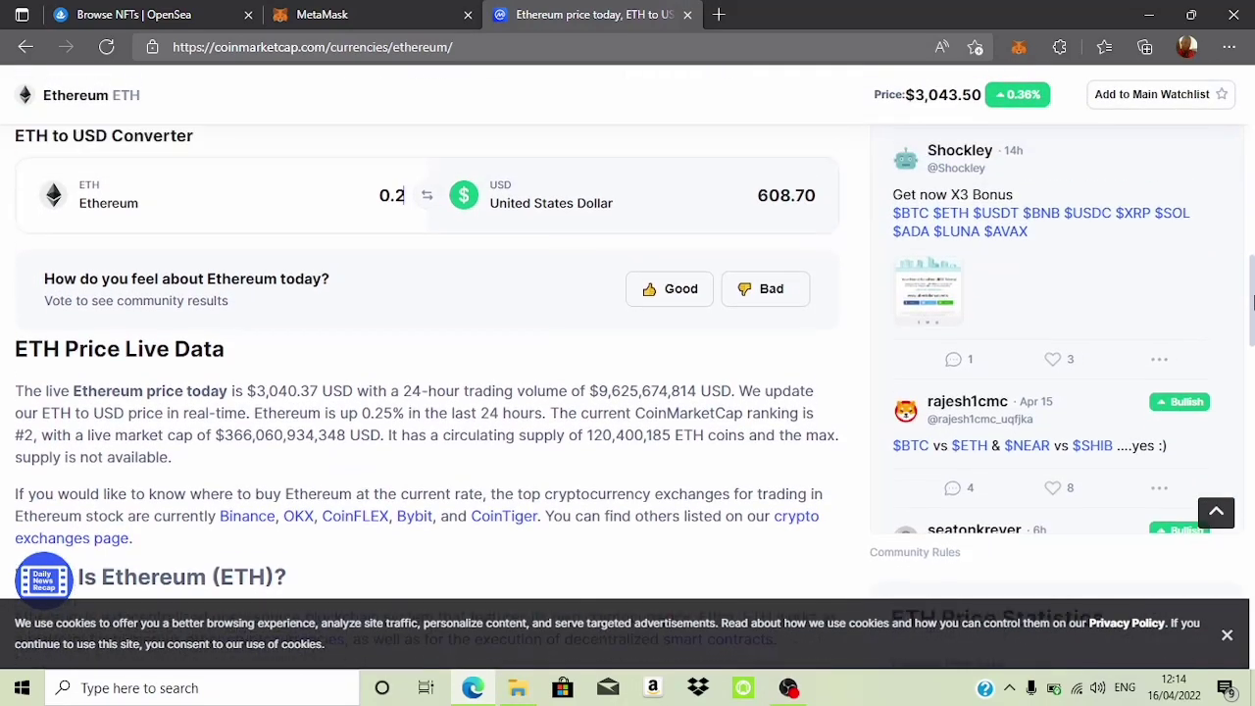
pyautogui.click(164, 12)
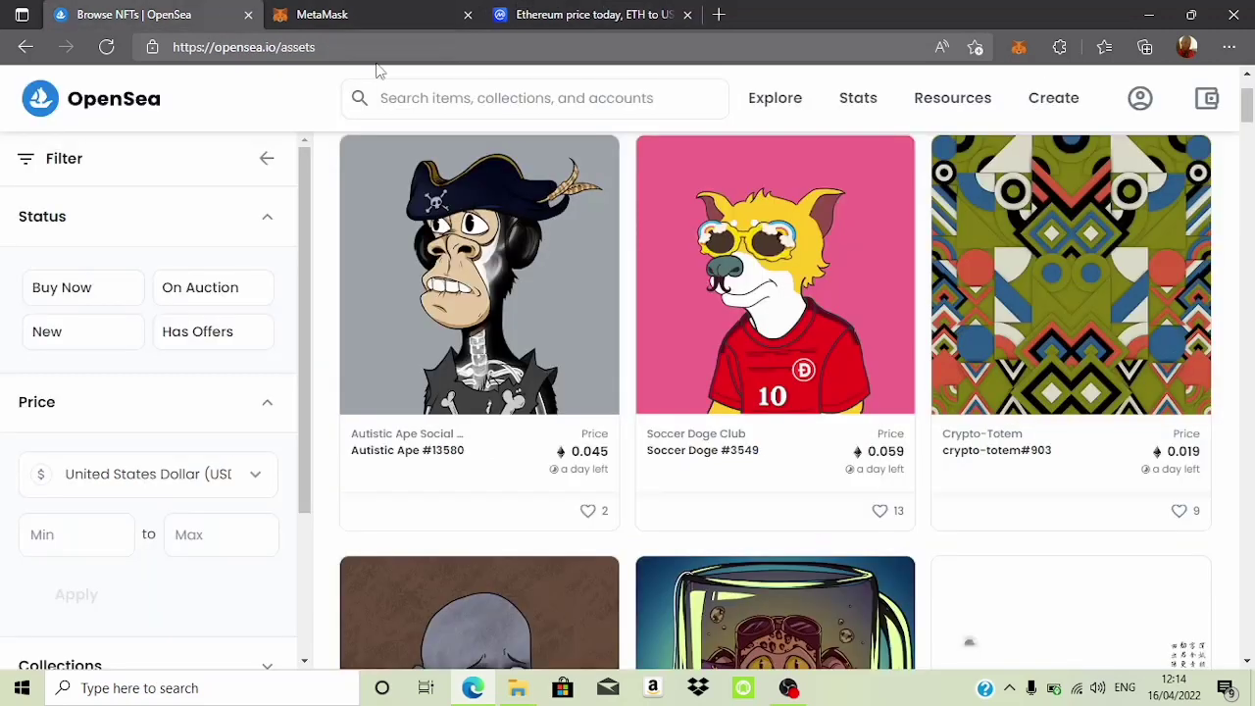
pyautogui.click(606, 11)
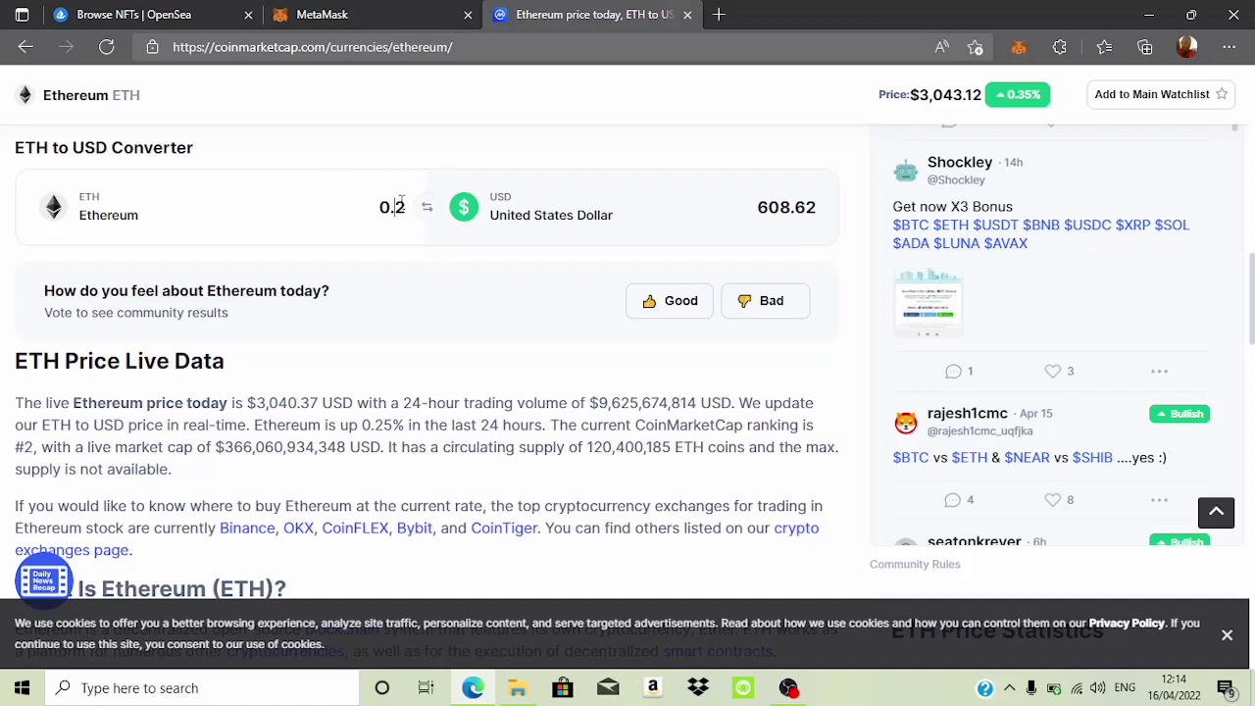
pyautogui.press('BackSpace')
pyautogui.press('BackSpace')
pyautogui.press('BackSpace')
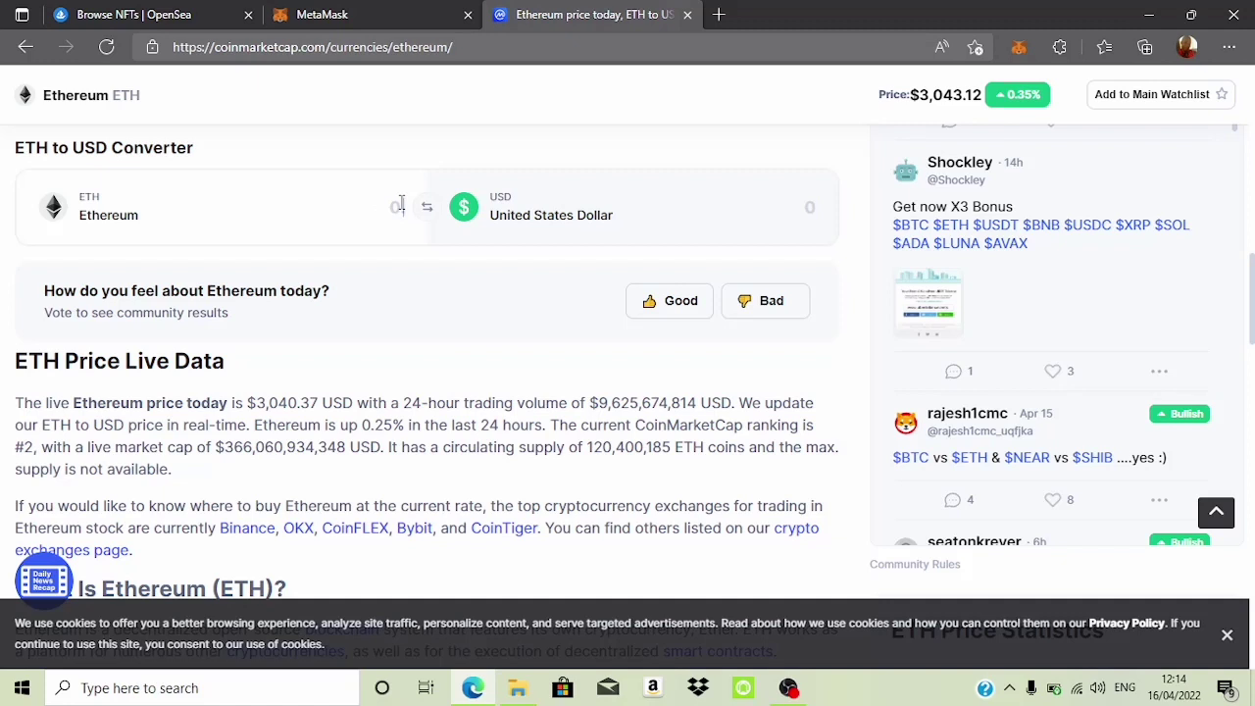
pyautogui.write('0.045')
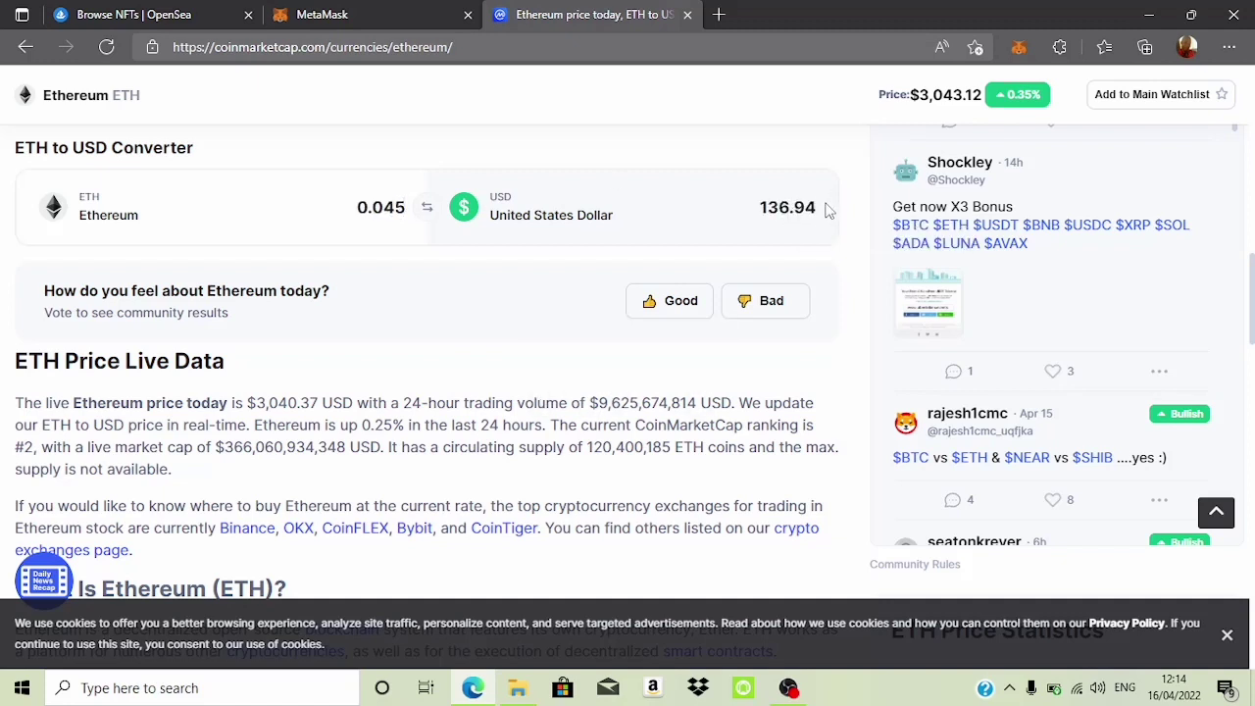
pyautogui.hotkey('ctrl', 'Tab')
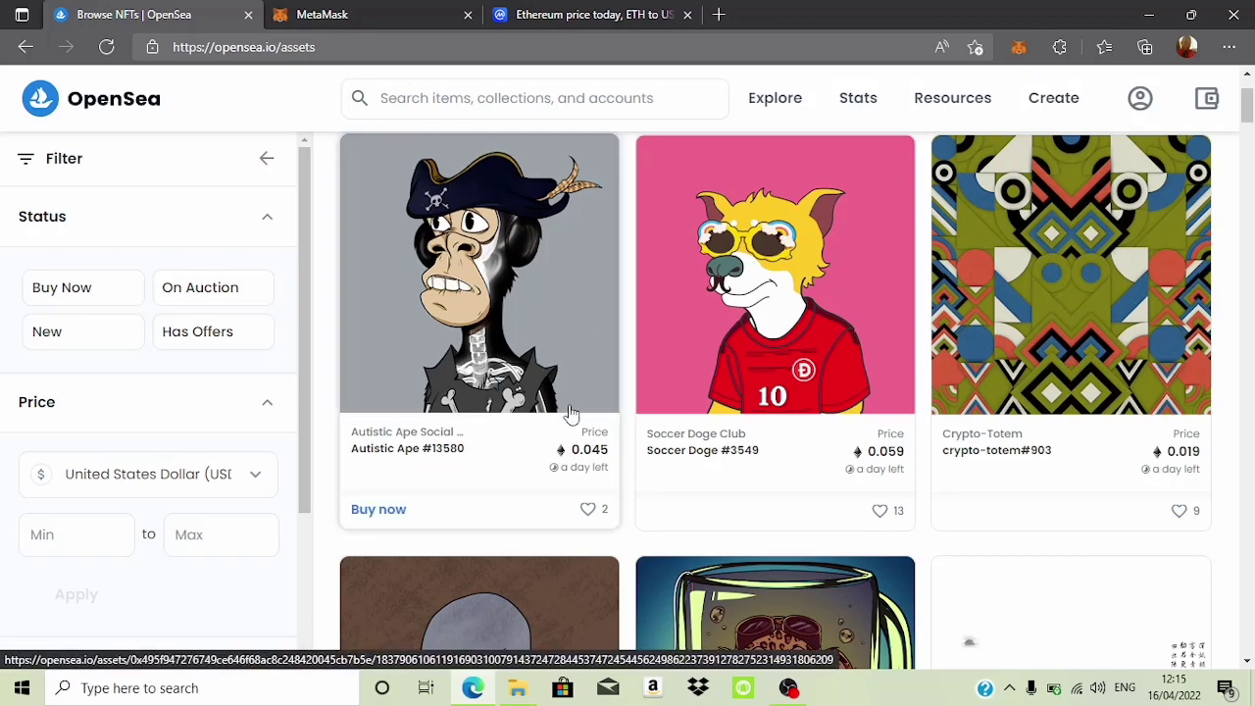
# Switch to File Explorer, view Screenshot_20220408-100506.png from the Pictures folder enlarged in Photos, and return to OpenSea in the browser.
pyautogui.click(514, 689)
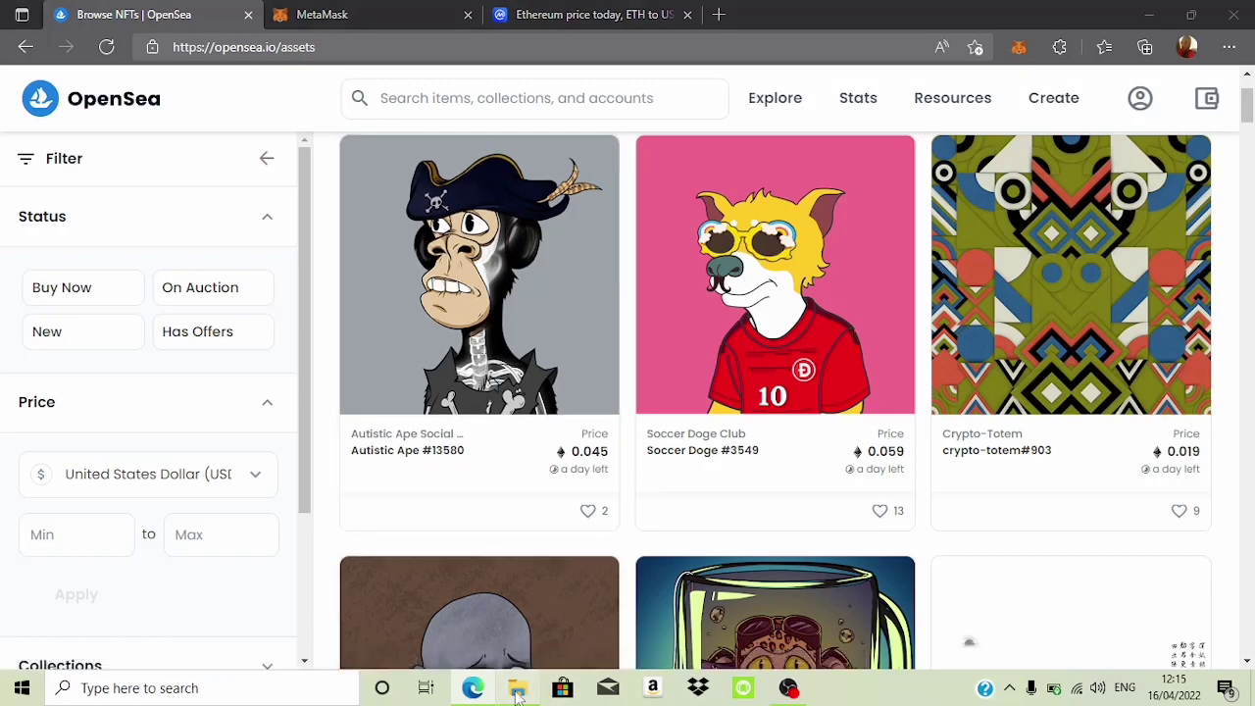
pyautogui.click(483, 198)
pyautogui.doubleClick(491, 214)
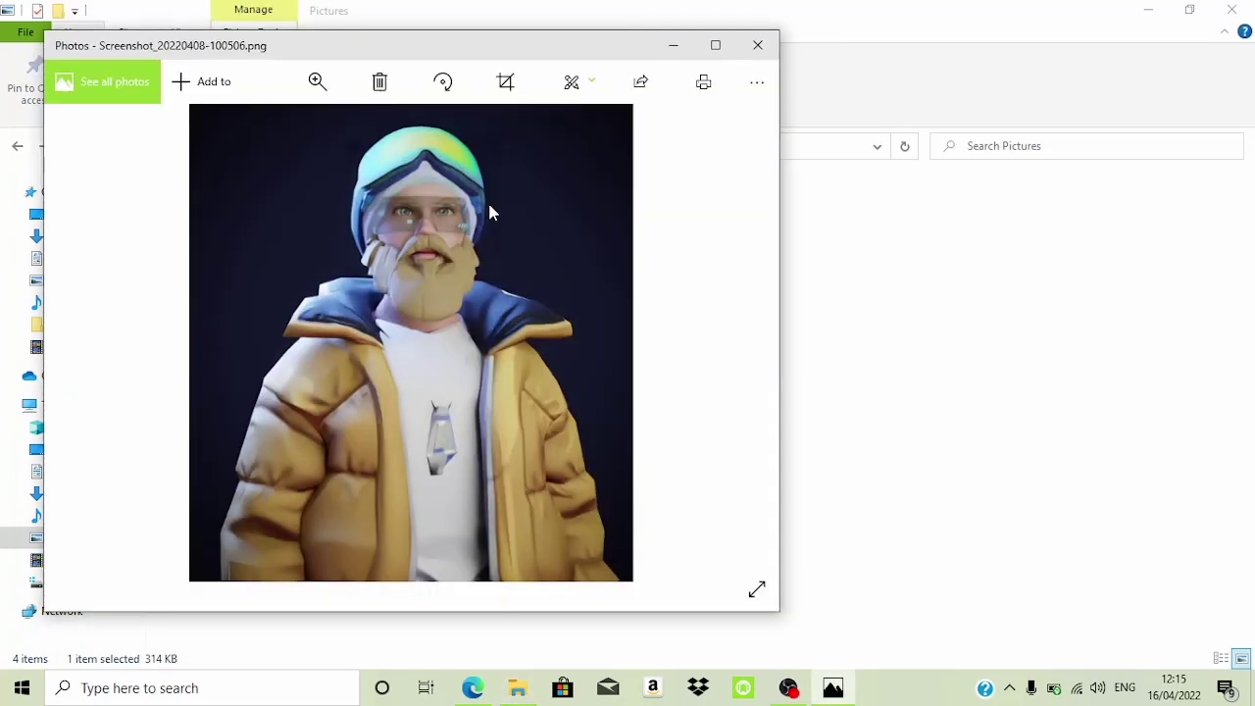
pyautogui.click(716, 45)
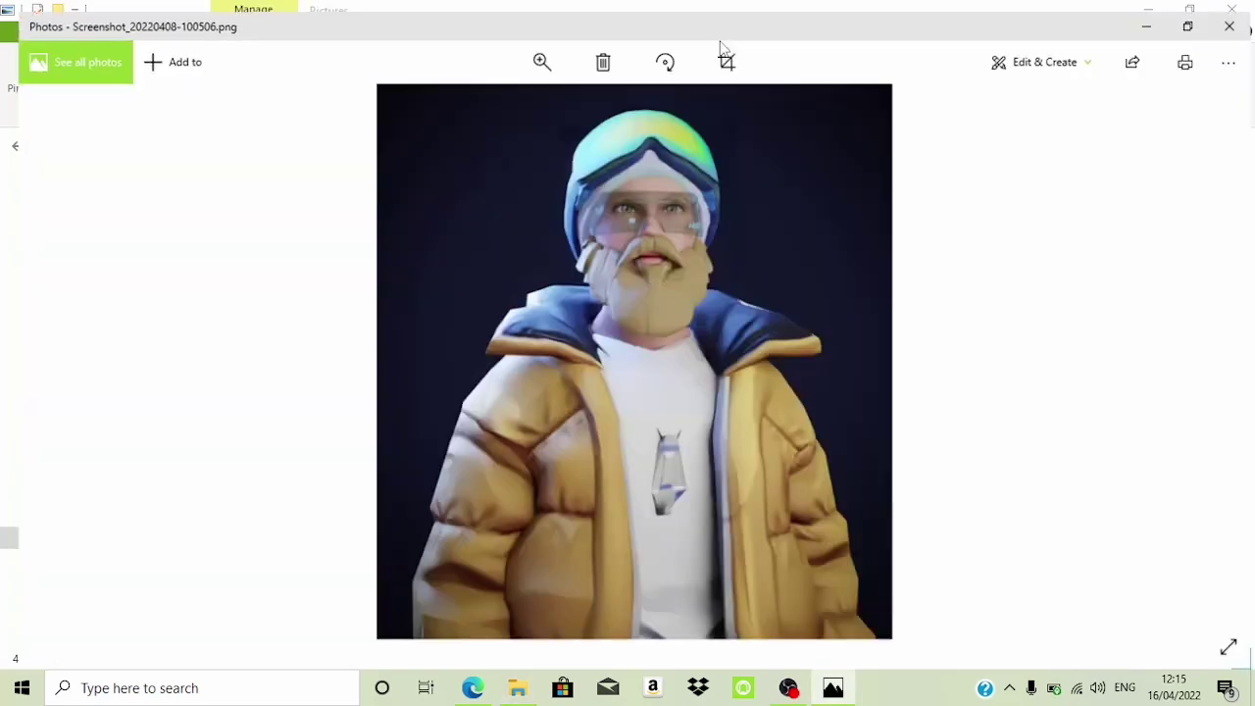
pyautogui.click(1150, 12)
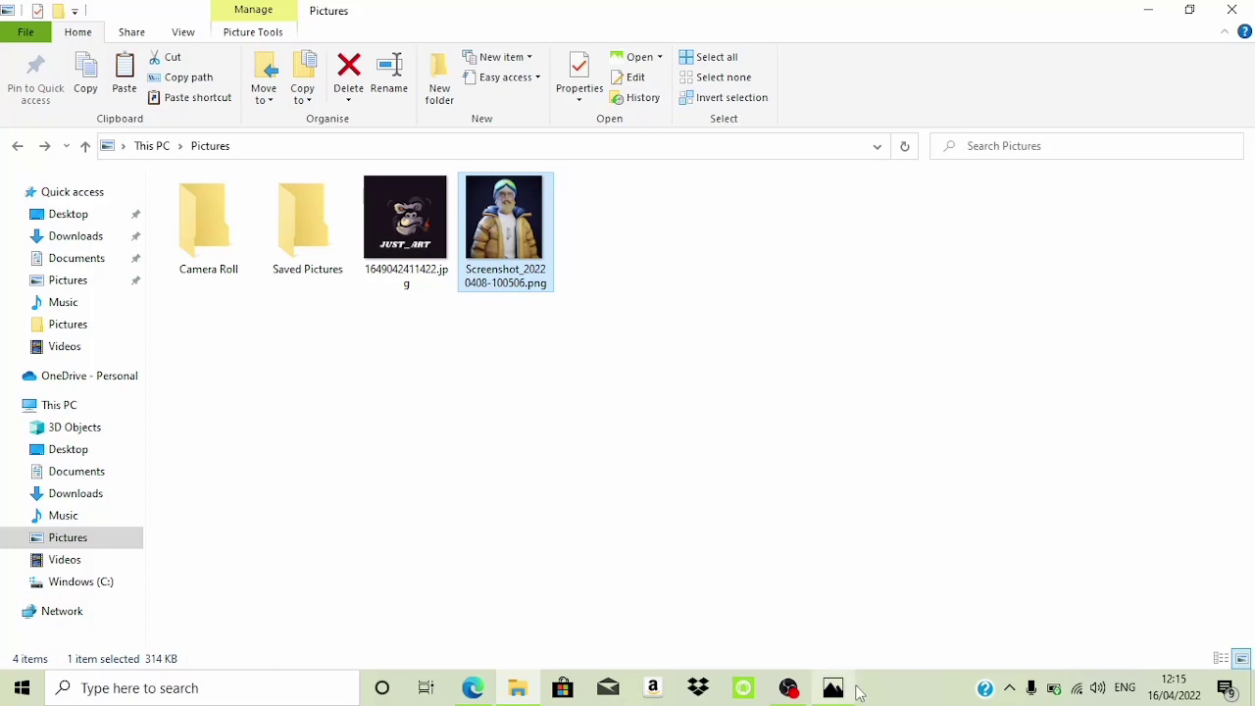
pyautogui.click(473, 689)
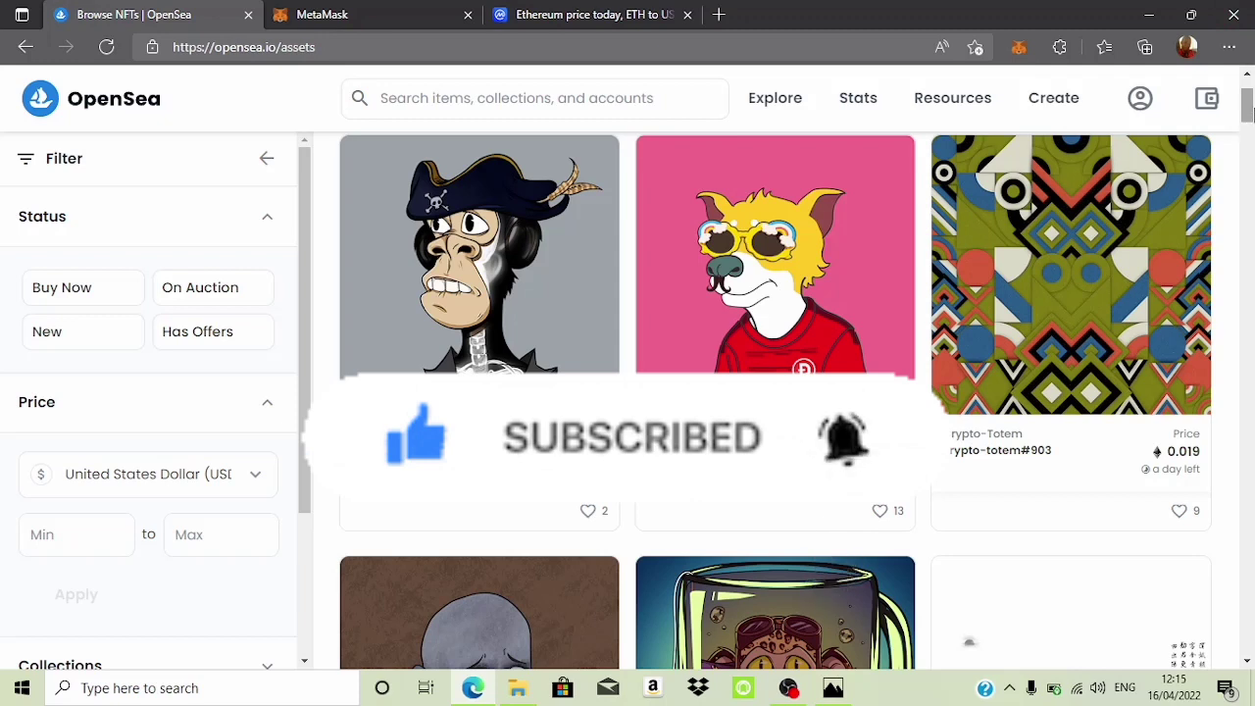
# Turn on Night Mode for the OpenSea site.
pyautogui.moveTo(1247, 114); pyautogui.dragTo(1248, 92)
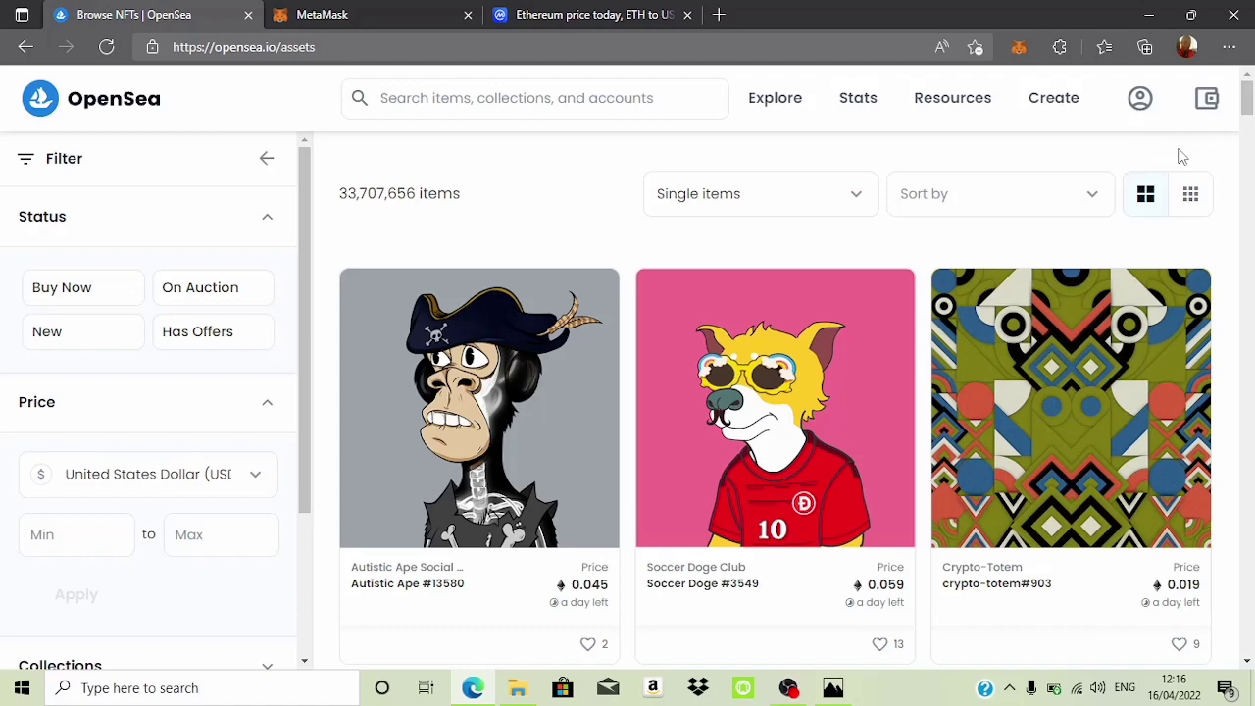
pyautogui.moveTo(1248, 98)
pyautogui.mouseDown()
pyautogui.moveTo(1248, 143)
pyautogui.moveTo(1247, 99)
pyautogui.mouseUp()
pyautogui.moveTo(1249, 106)
pyautogui.mouseDown()
pyautogui.moveTo(1248, 167)
pyautogui.moveTo(1245, 93)
pyautogui.mouseUp()
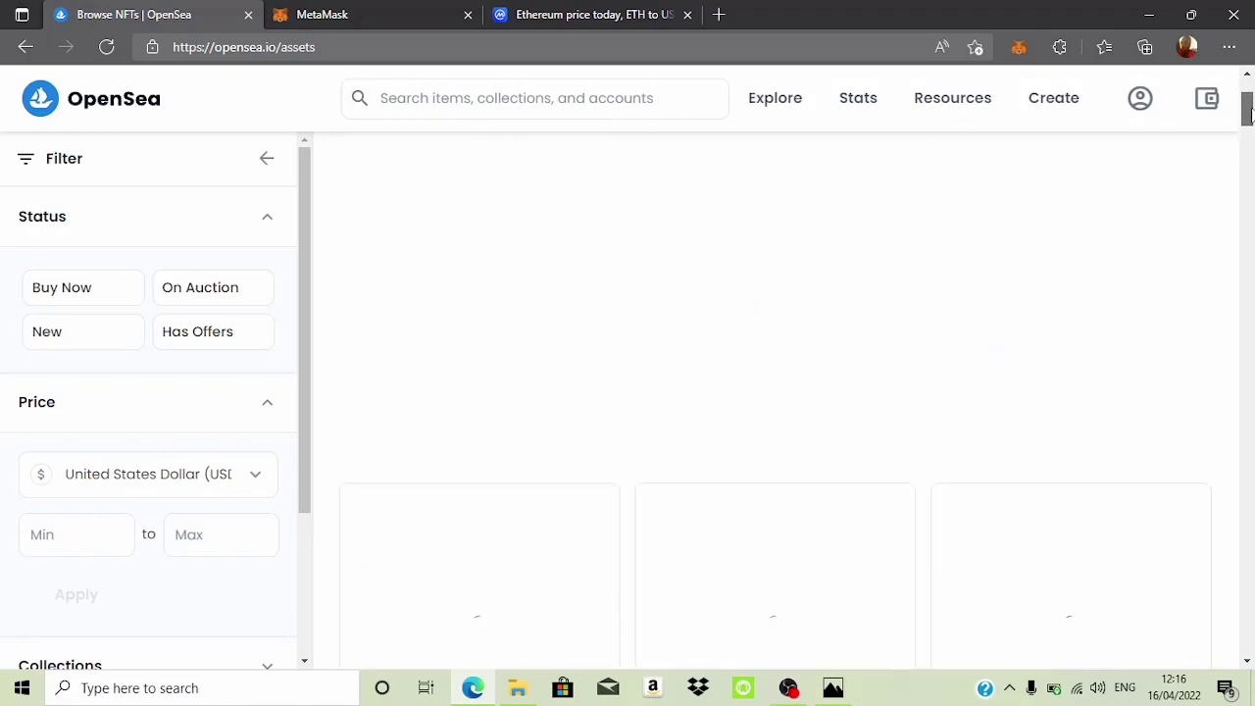
pyautogui.moveTo(1141, 103)
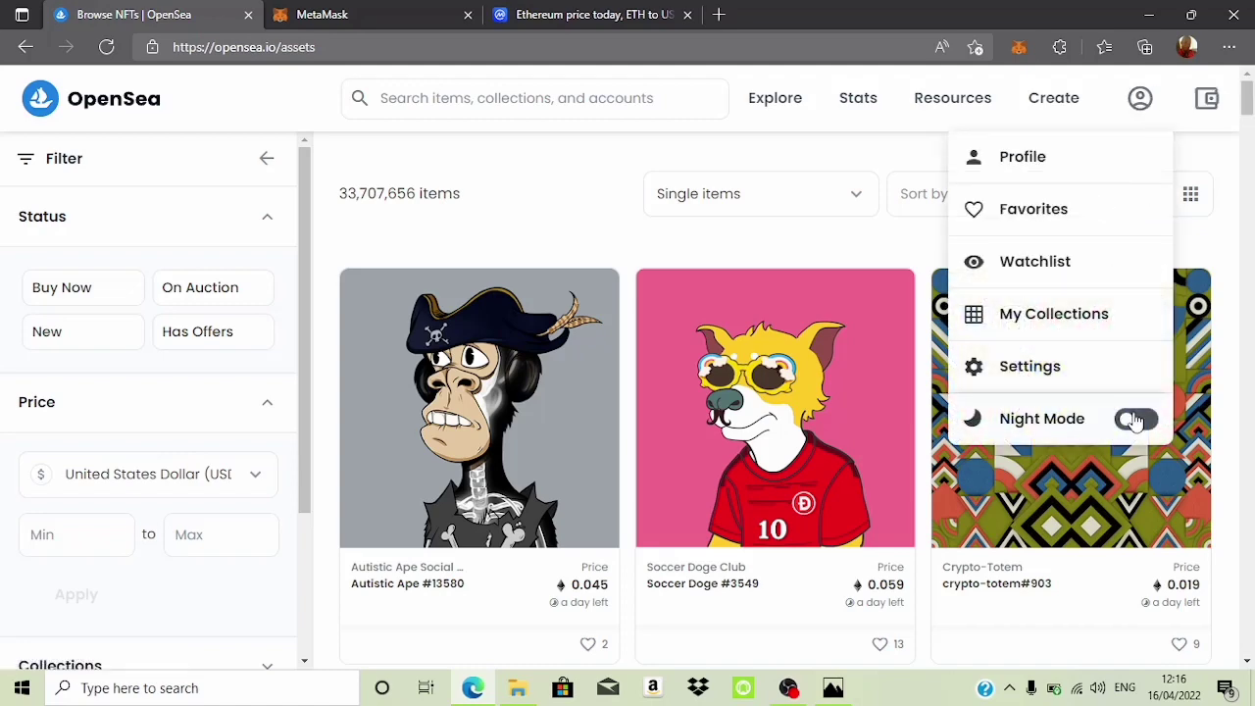
pyautogui.click(1134, 419)
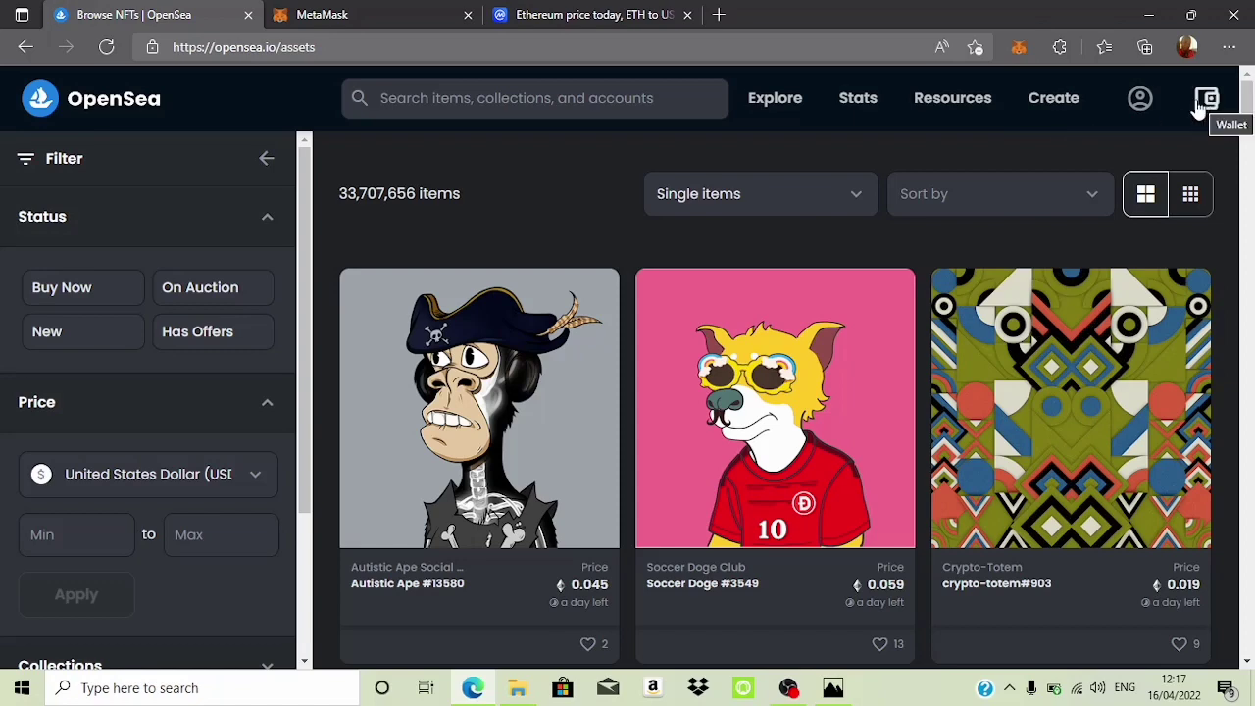
# Bring up OpenSea's wallet connection page and request a connection through MetaMask.
pyautogui.click(1141, 98)
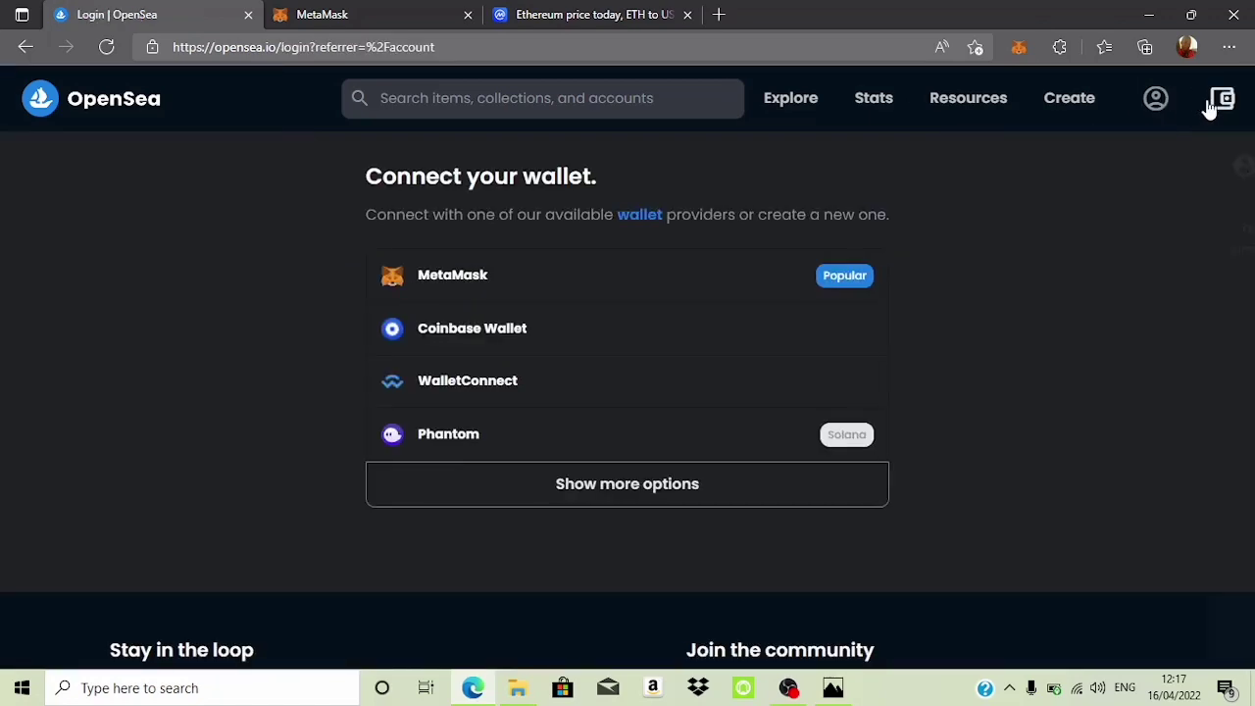
pyautogui.click(1214, 102)
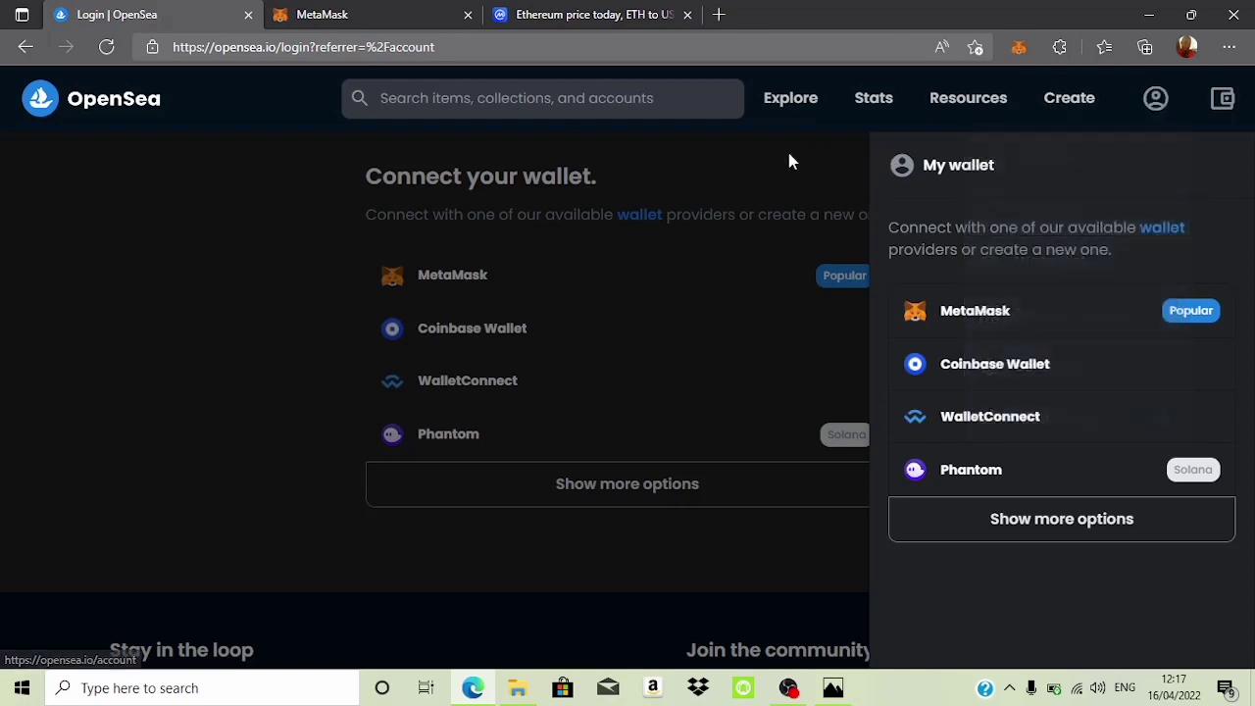
pyautogui.click(765, 161)
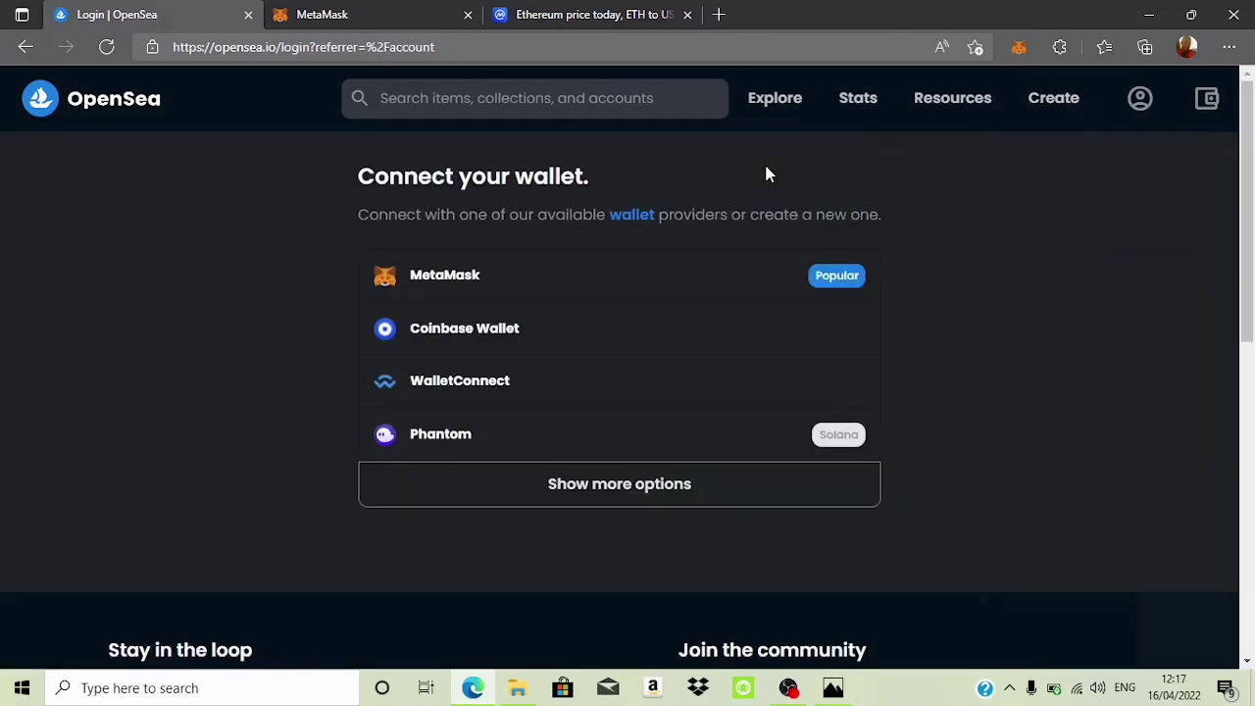
pyautogui.click(735, 270)
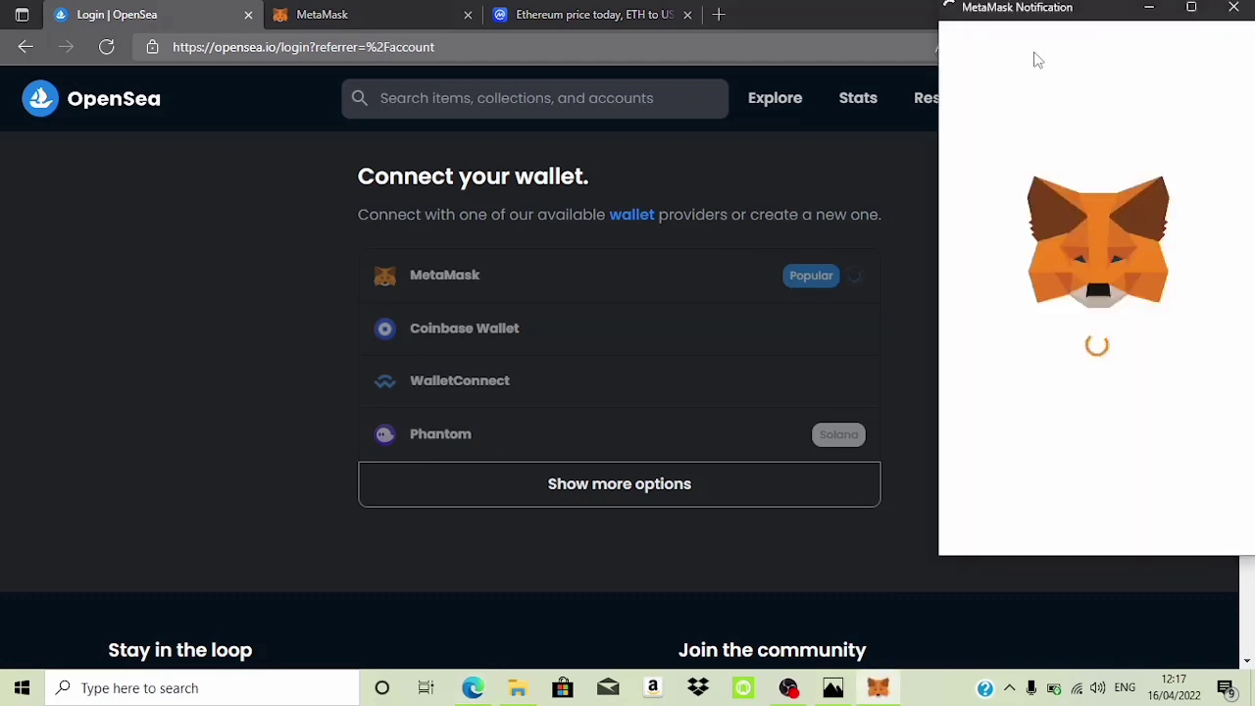
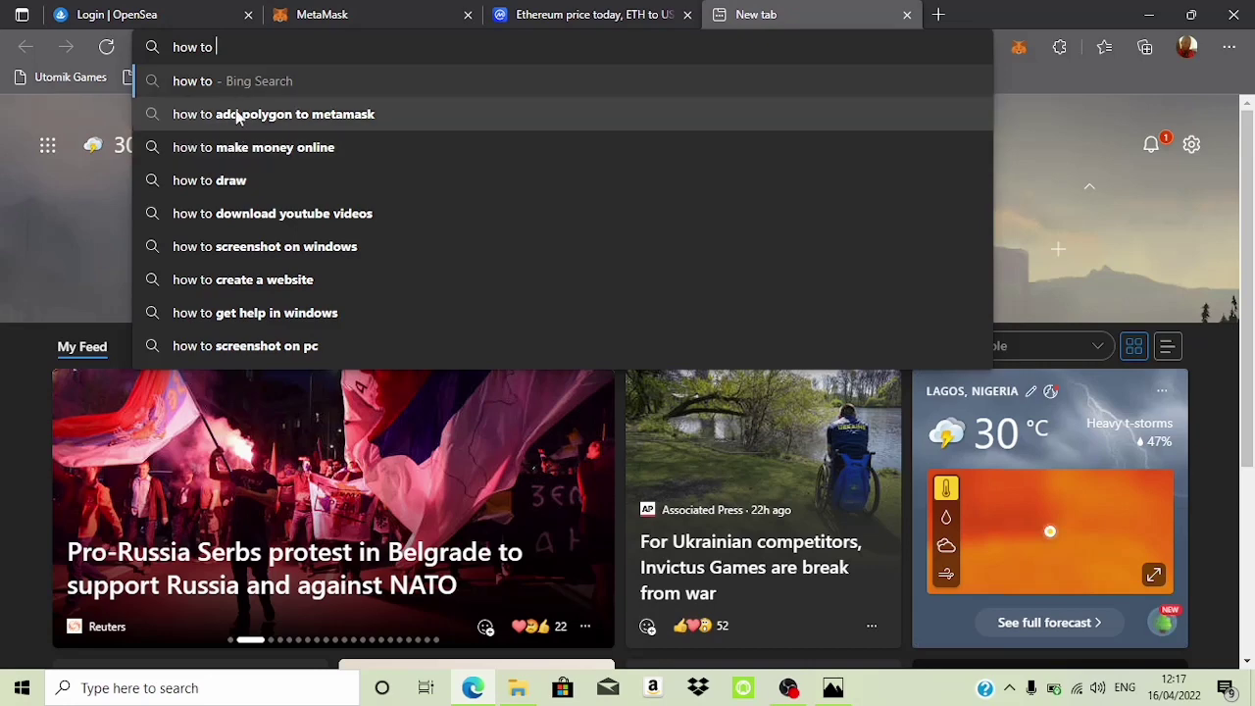
# Search the web for "how to add polygon to metamask", examine the Polygon-Mainnet network fields in the Followchain article, and close both pages.
pyautogui.click(238, 113)
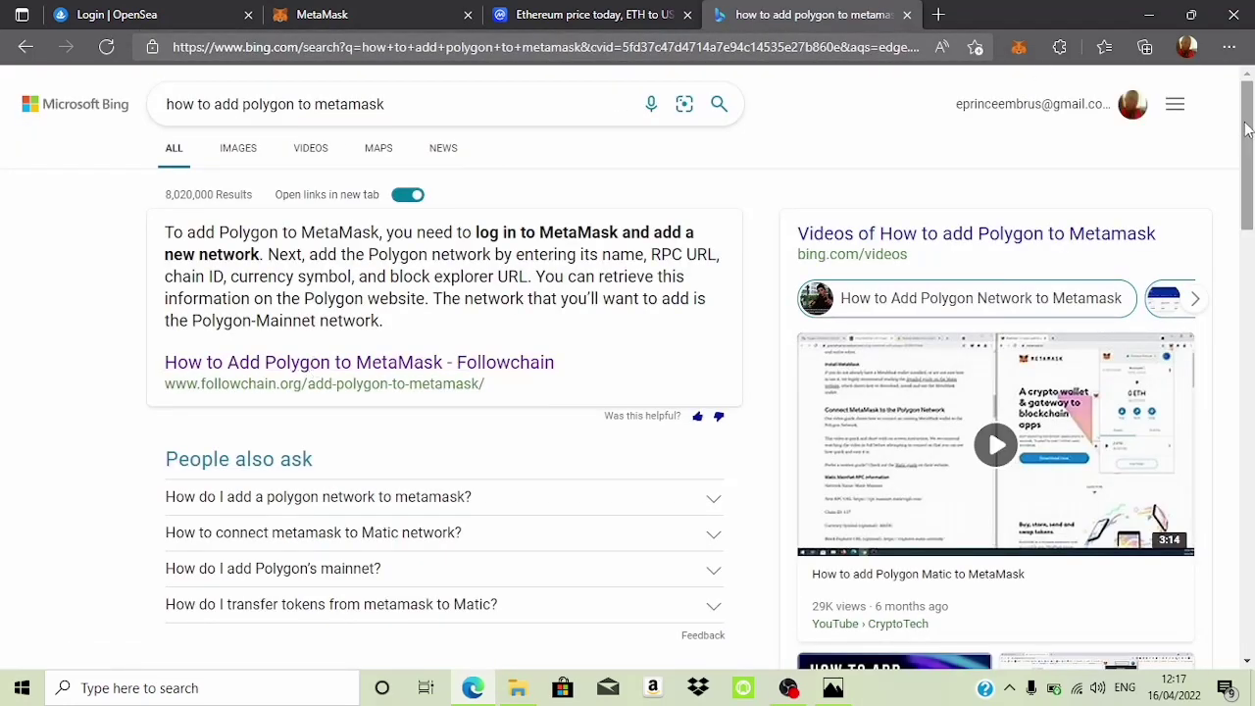
pyautogui.moveTo(1250, 135)
pyautogui.mouseDown()
pyautogui.moveTo(1251, 256)
pyautogui.moveTo(1251, 134)
pyautogui.mouseUp()
pyautogui.click(308, 419)
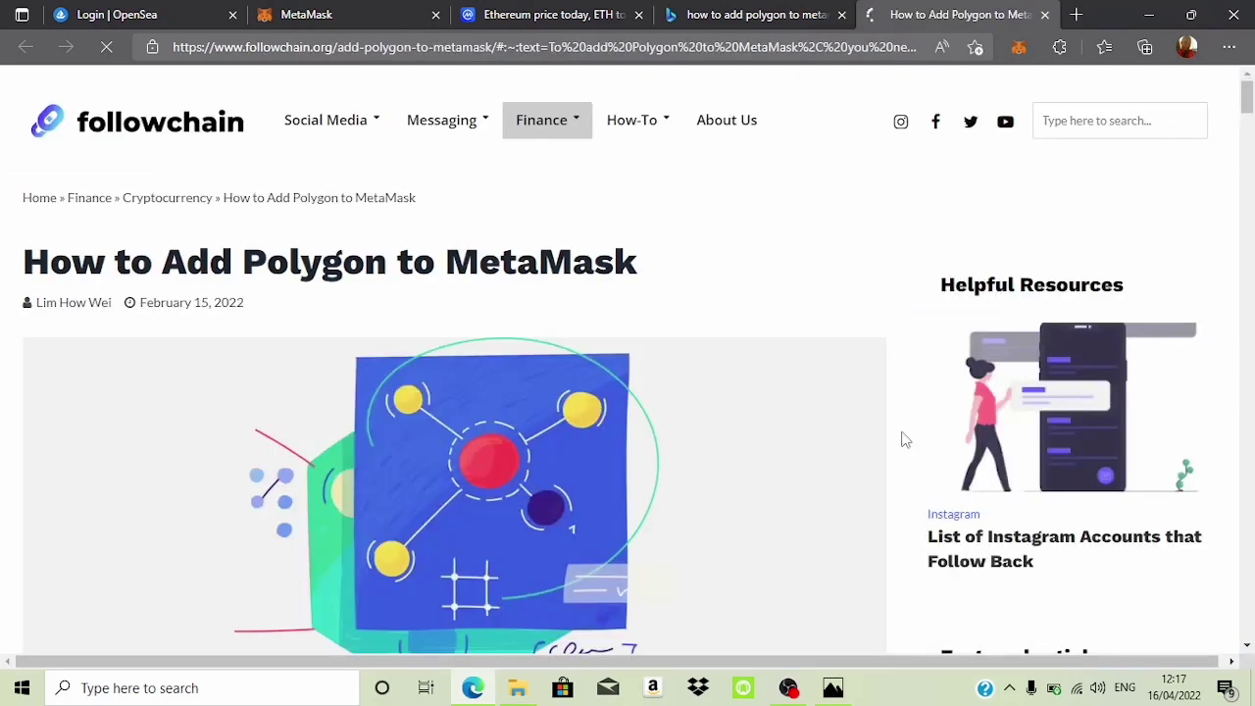
pyautogui.moveTo(1249, 98); pyautogui.dragTo(1248, 402)
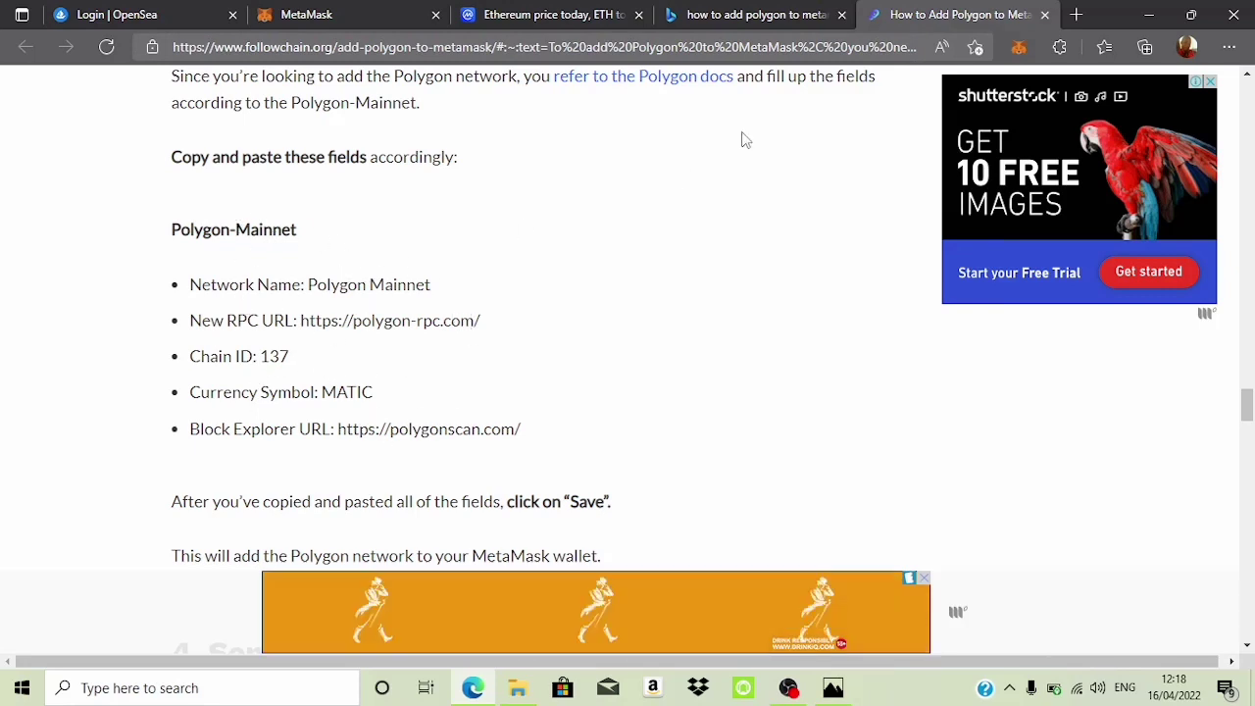
pyautogui.click(1045, 15)
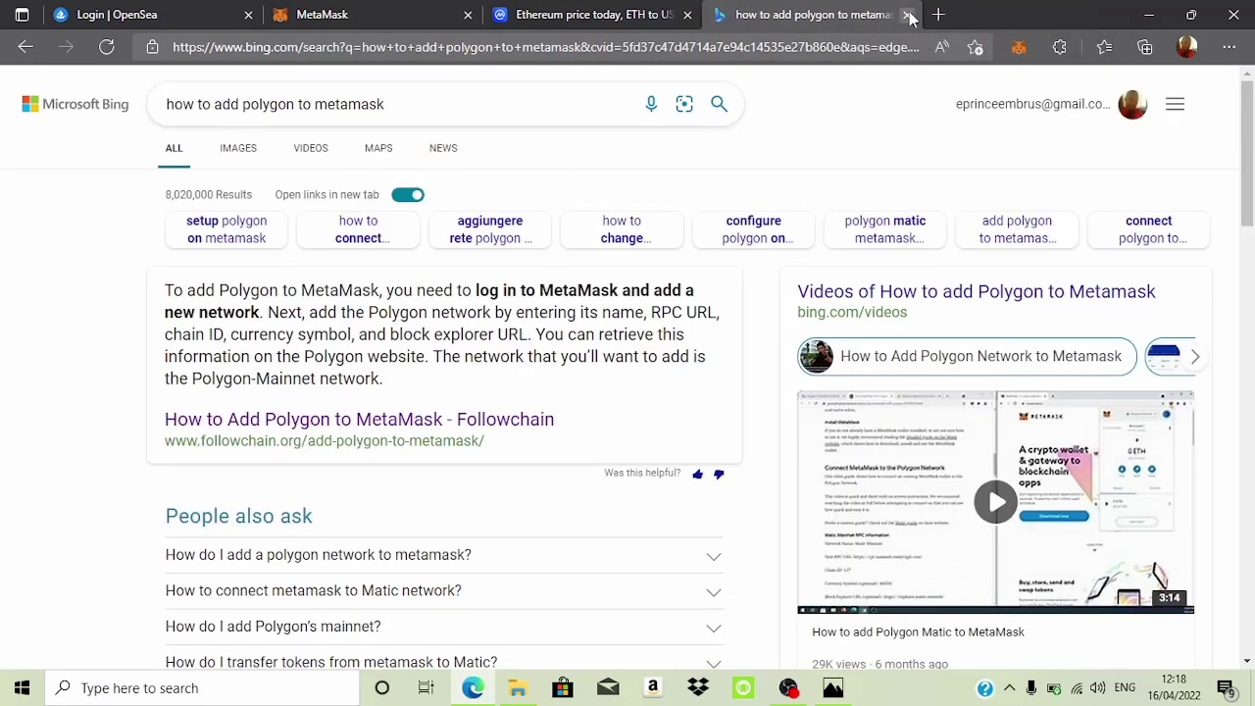
pyautogui.click(908, 15)
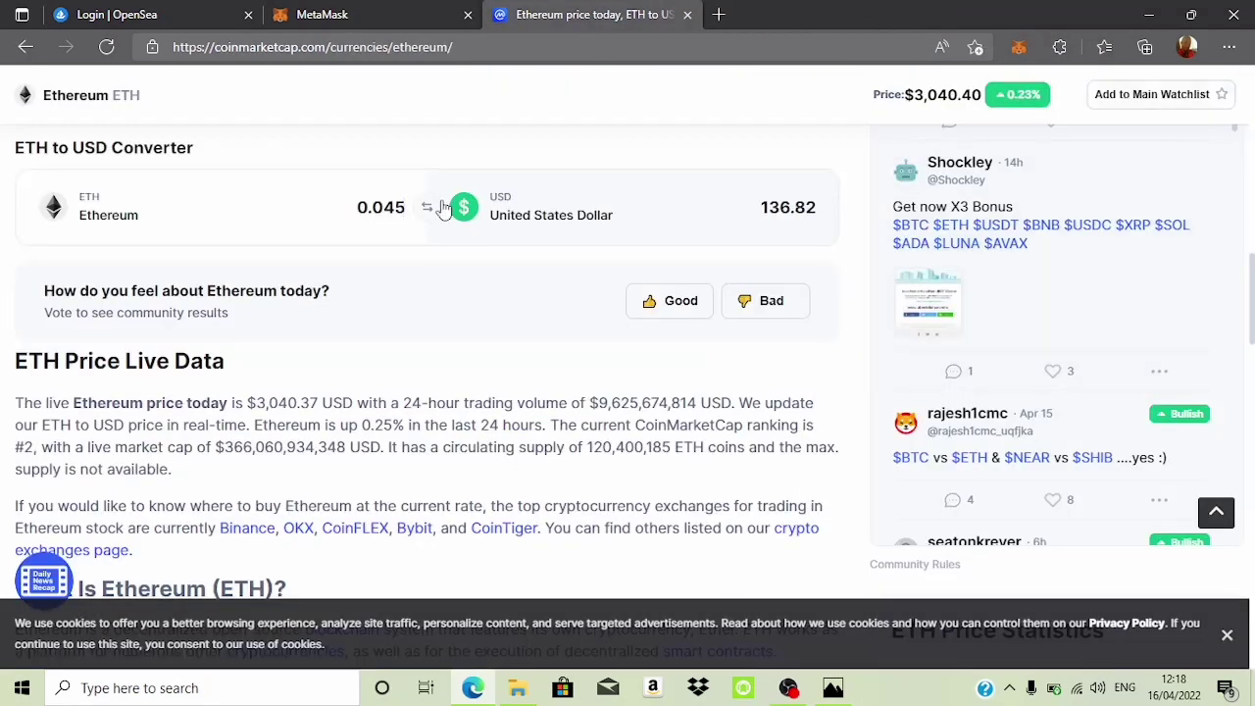
# Connect MetaMask's Account 1 to OpenSea and approve the site's access to the wallet.
pyautogui.click(148, 12)
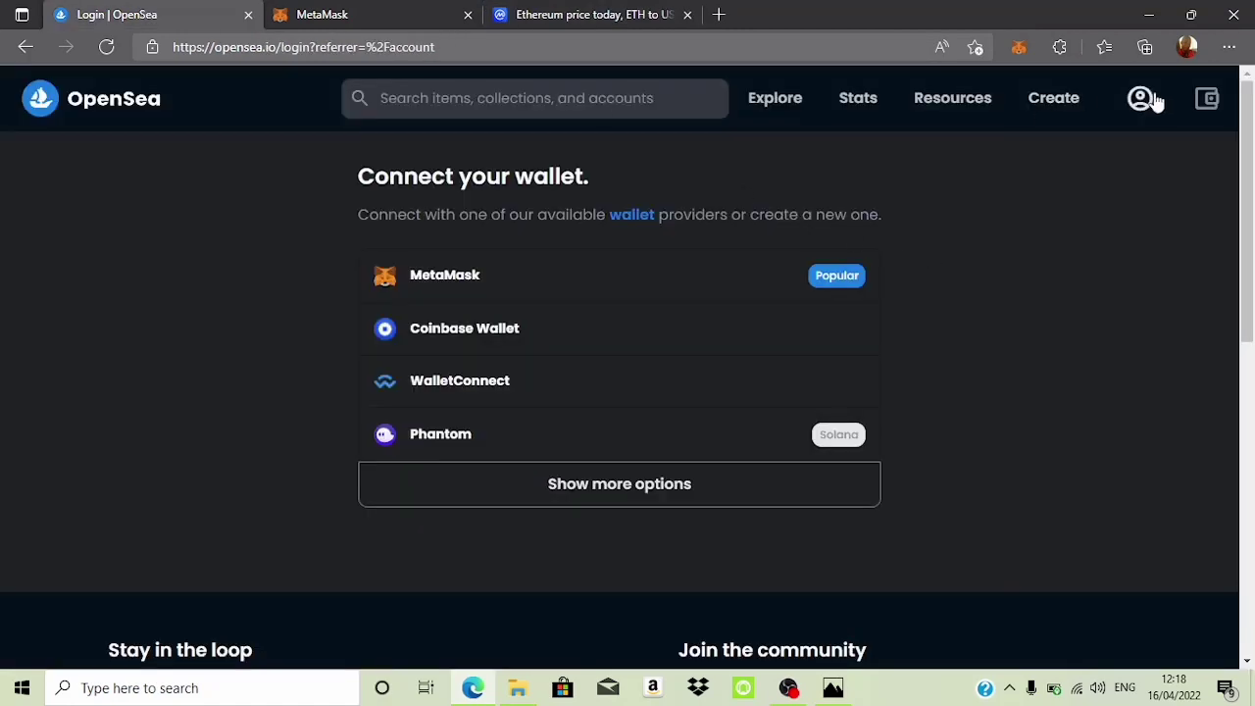
pyautogui.click(688, 297)
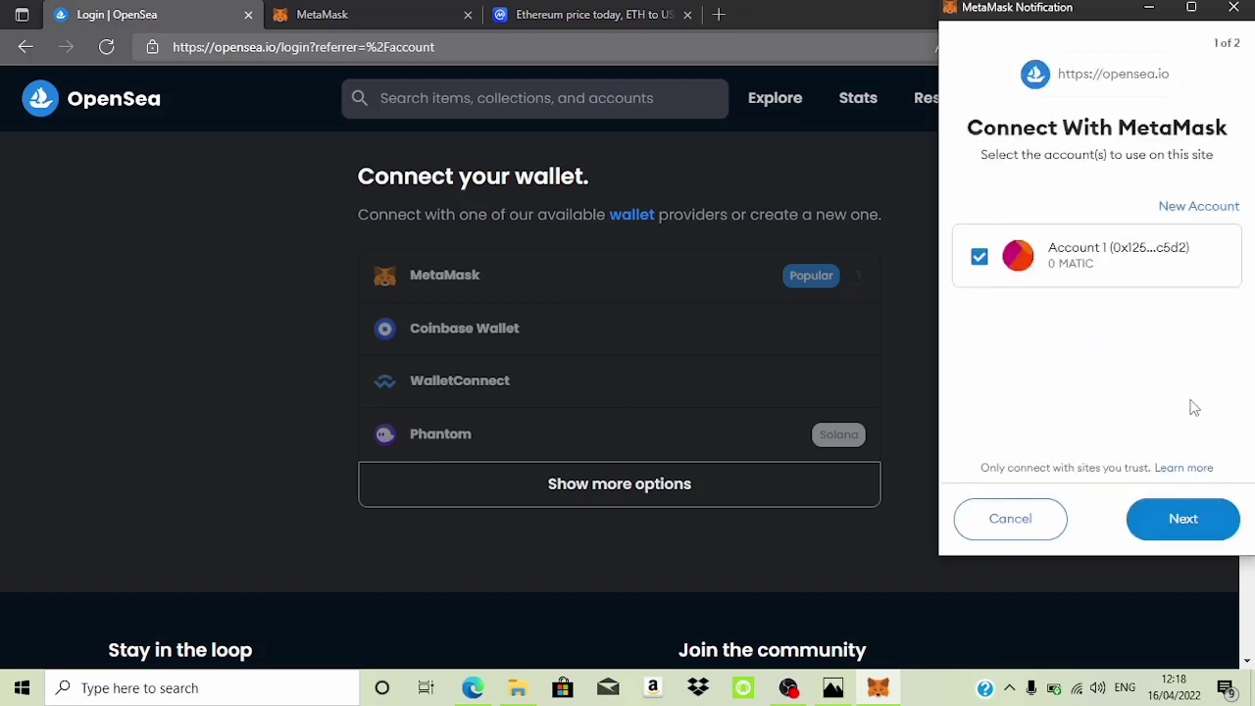
pyautogui.click(1183, 527)
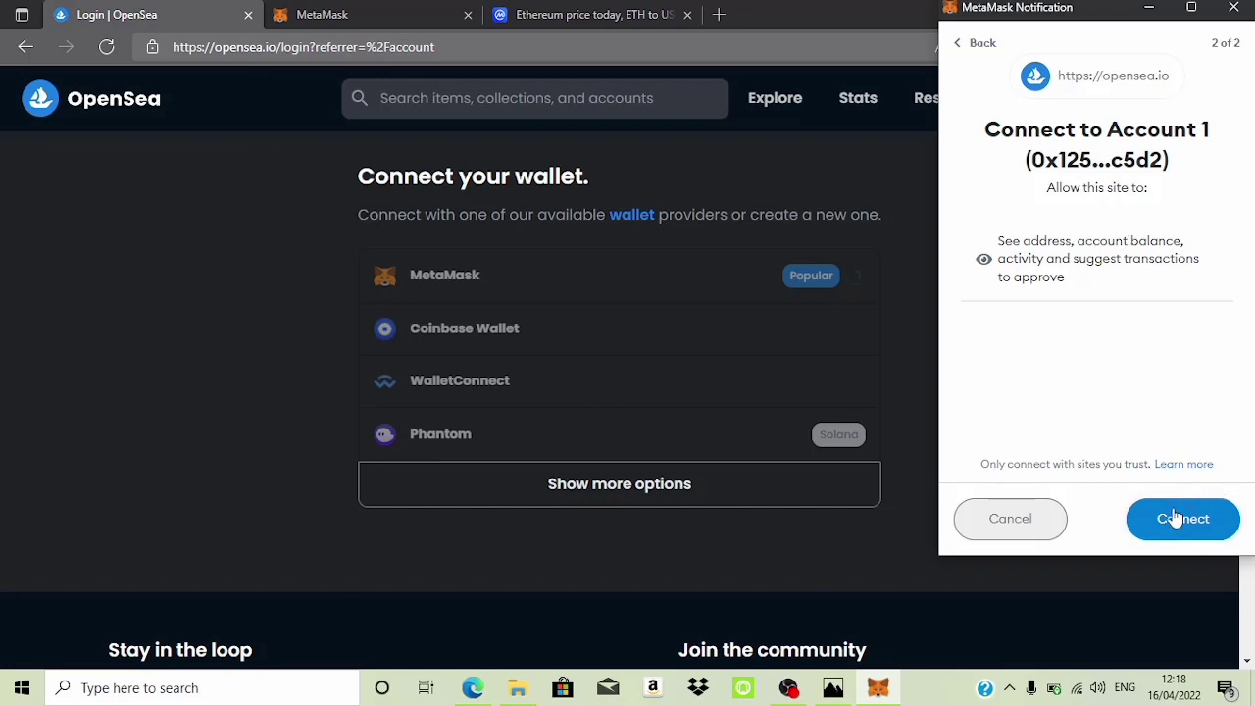
pyautogui.click(1177, 518)
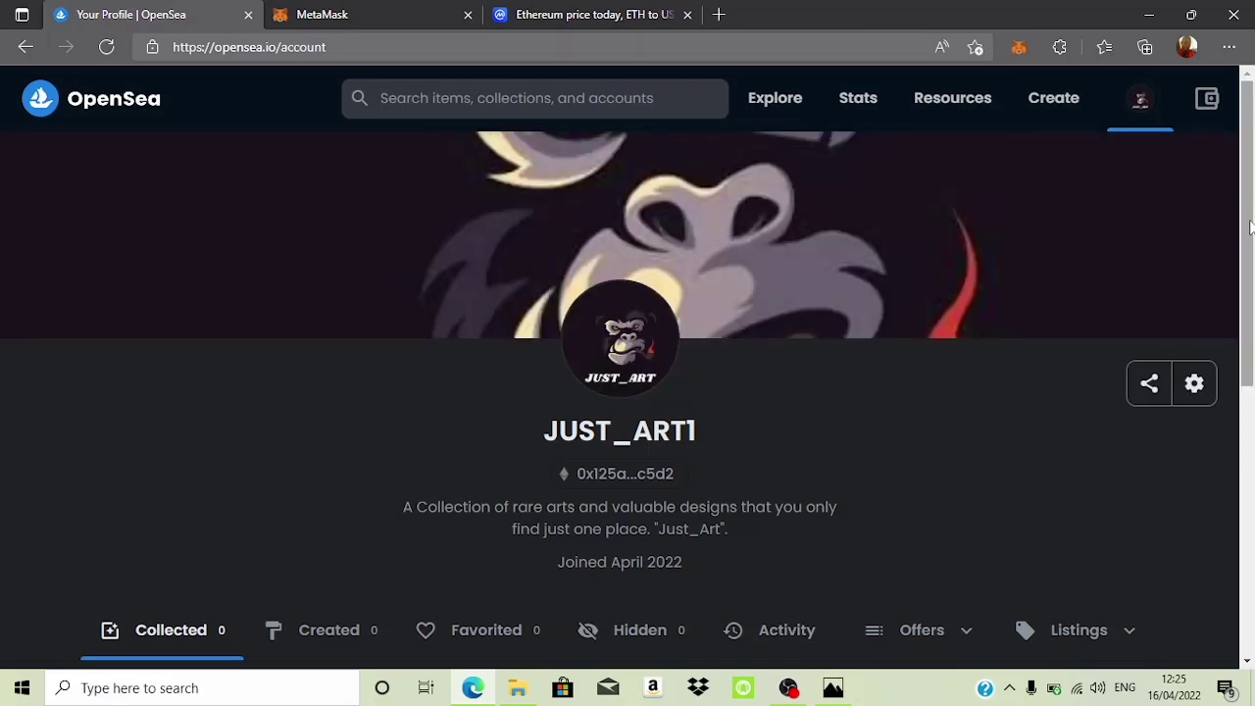
# Look over the connected OpenSea profile page and open the form for creating a new NFT item.
pyautogui.moveTo(1250, 228); pyautogui.dragTo(1253, 293)
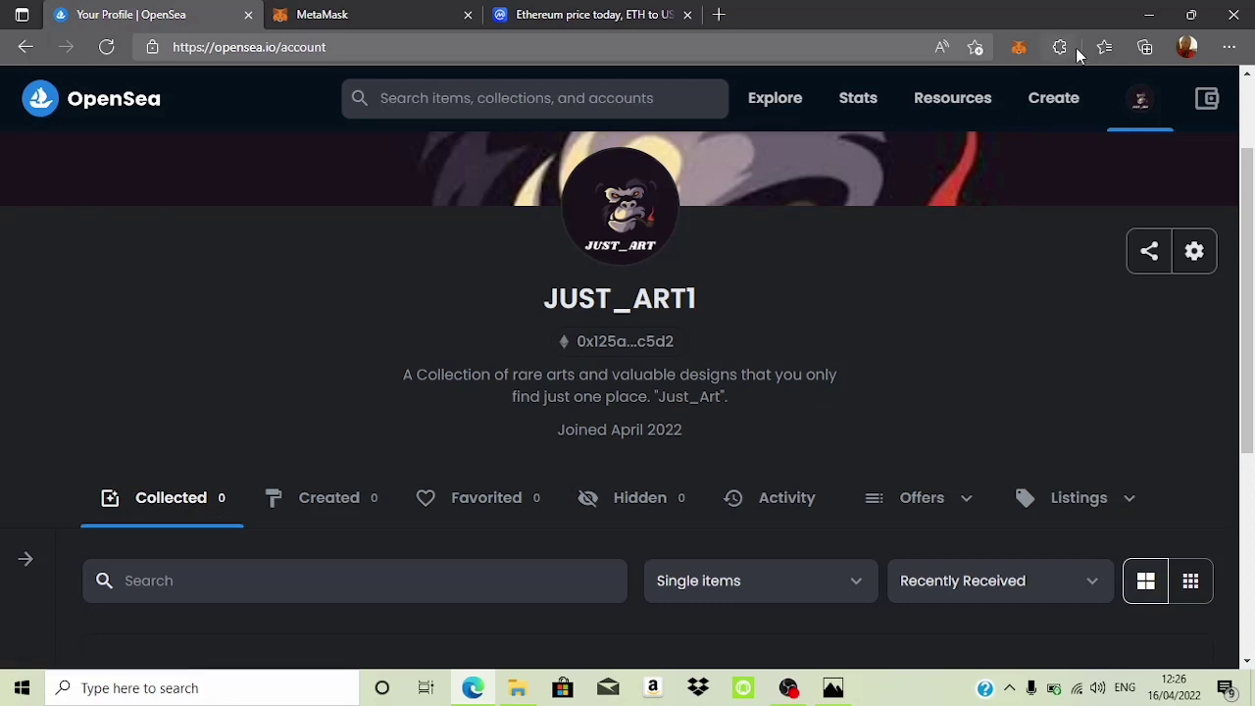
pyautogui.moveTo(775, 106)
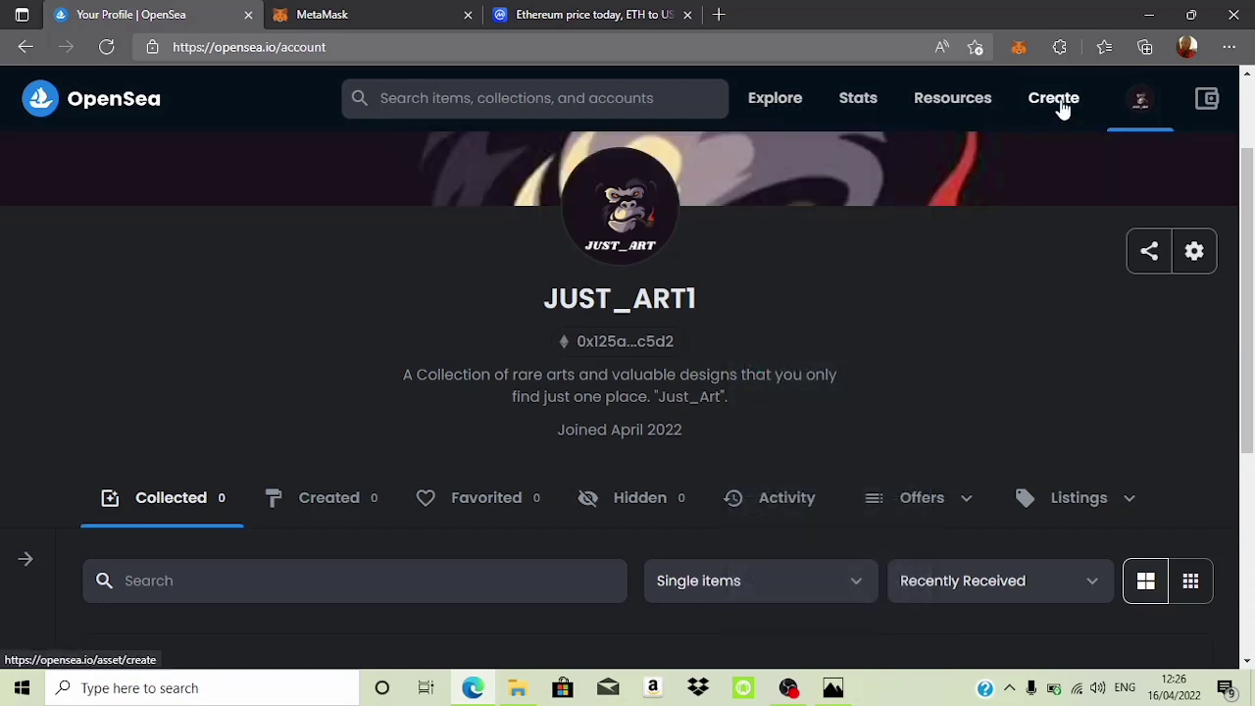
pyautogui.click(1056, 99)
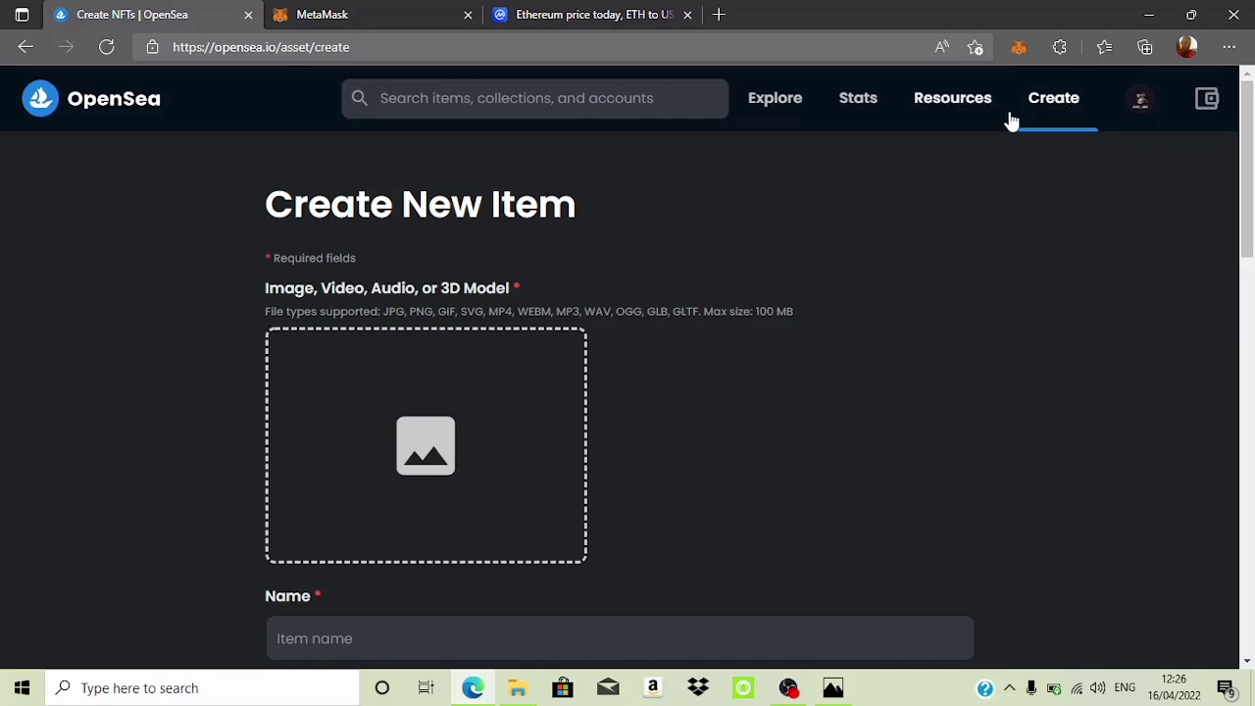
# Go to My Collections from the account options and start creating a new collection.
pyautogui.moveTo(1136, 106)
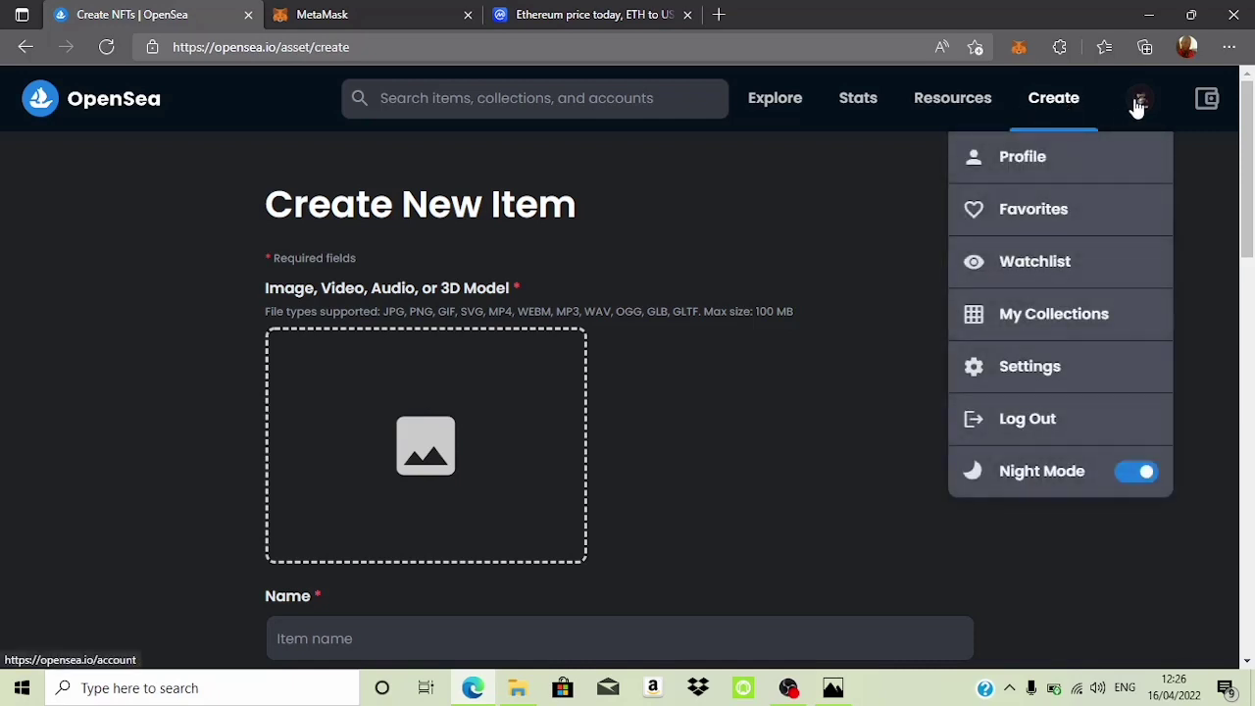
pyautogui.click(1014, 341)
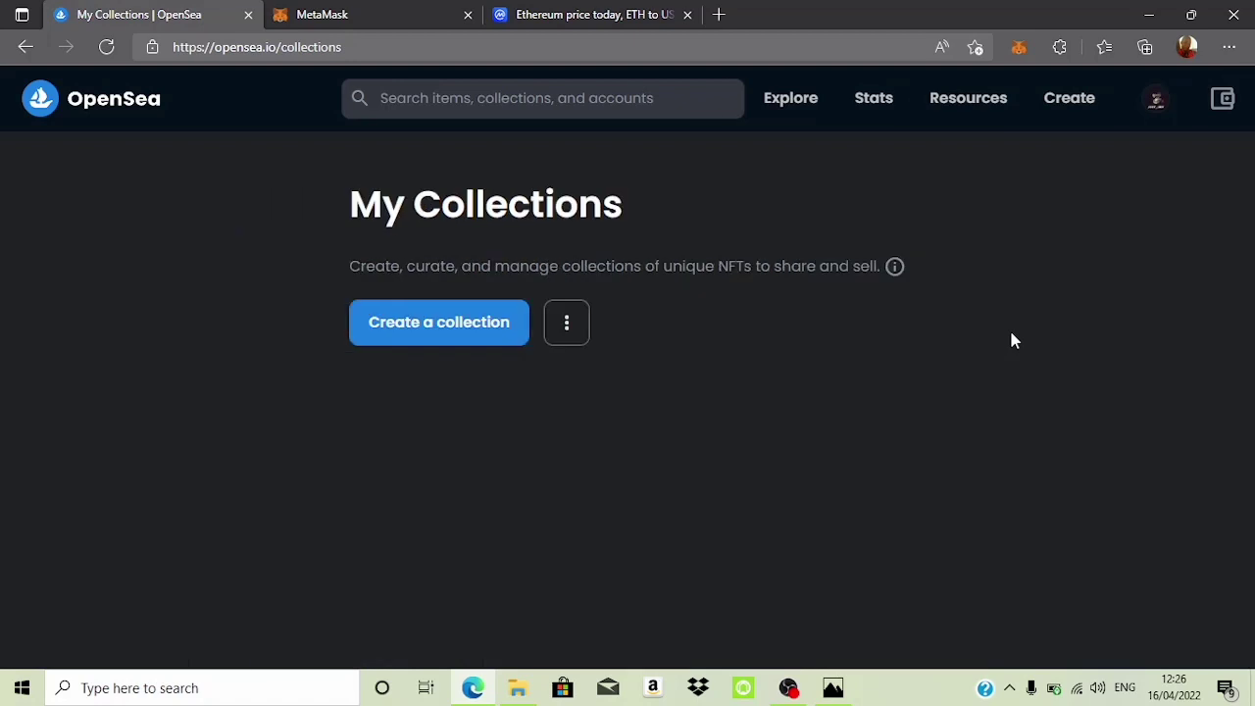
pyautogui.click(492, 331)
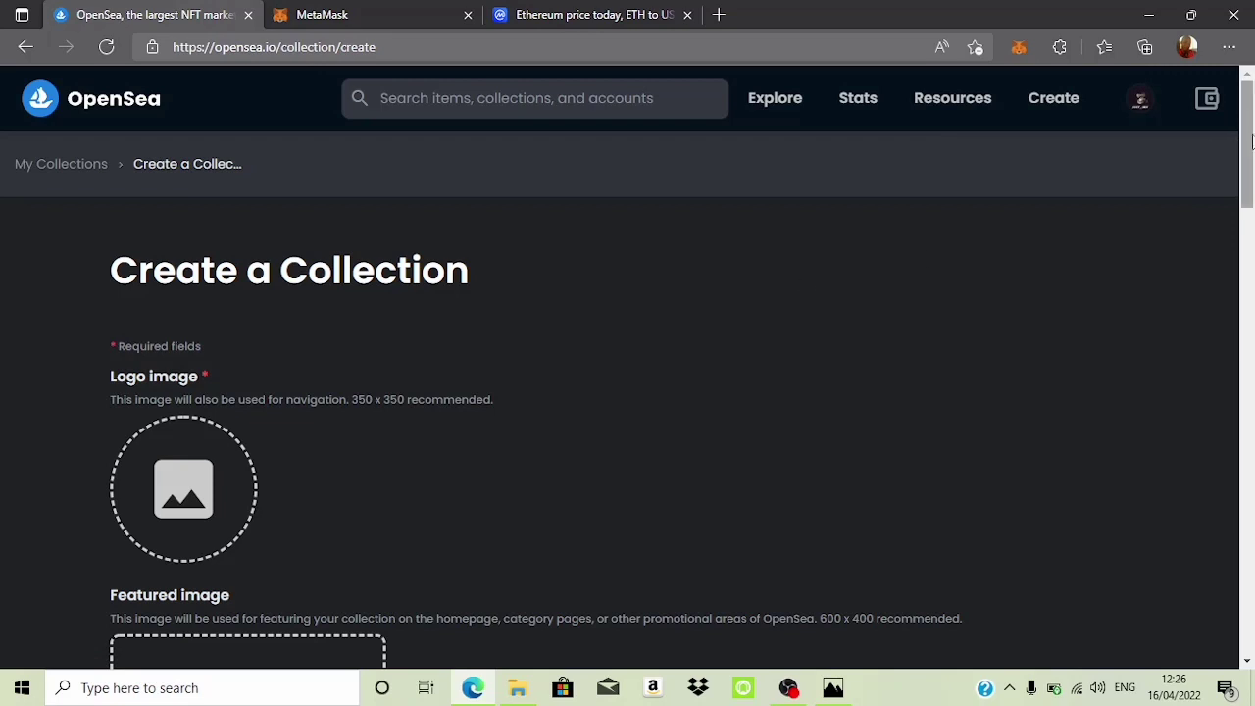
# Upload 1649042411422.jpg from the Pictures folder as the collection's logo image.
pyautogui.moveTo(1251, 143); pyautogui.dragTo(1251, 174)
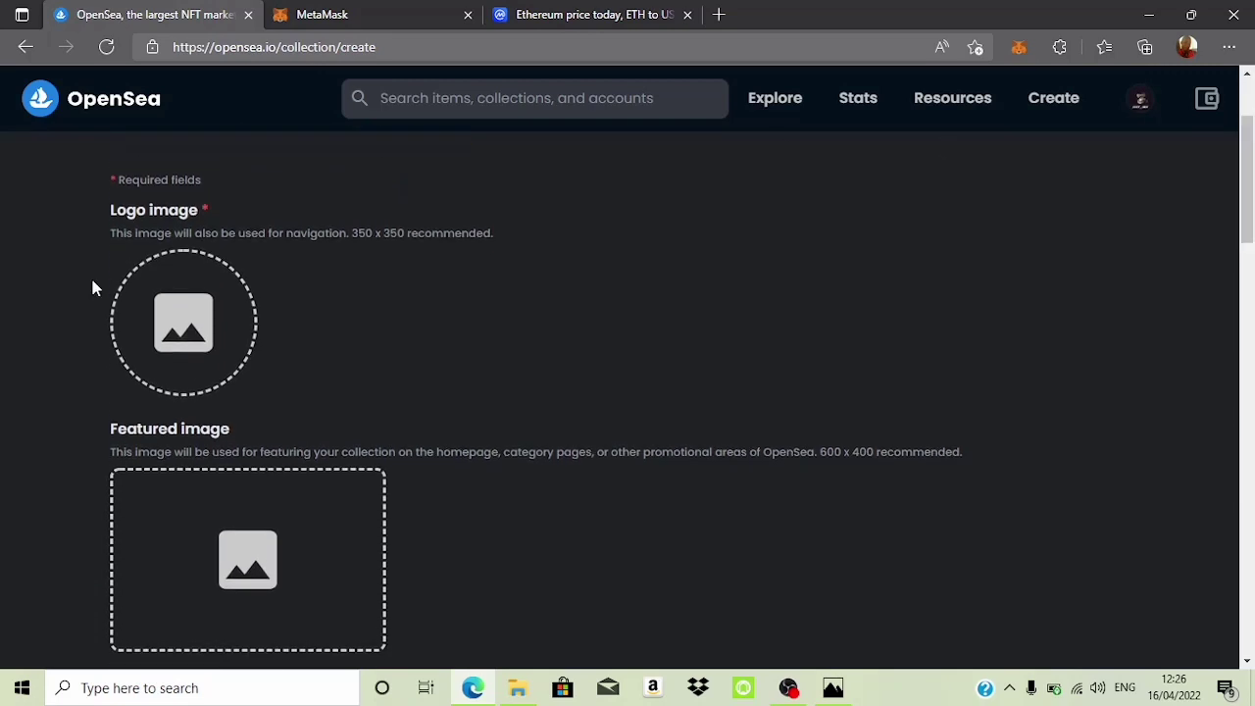
pyautogui.click(184, 327)
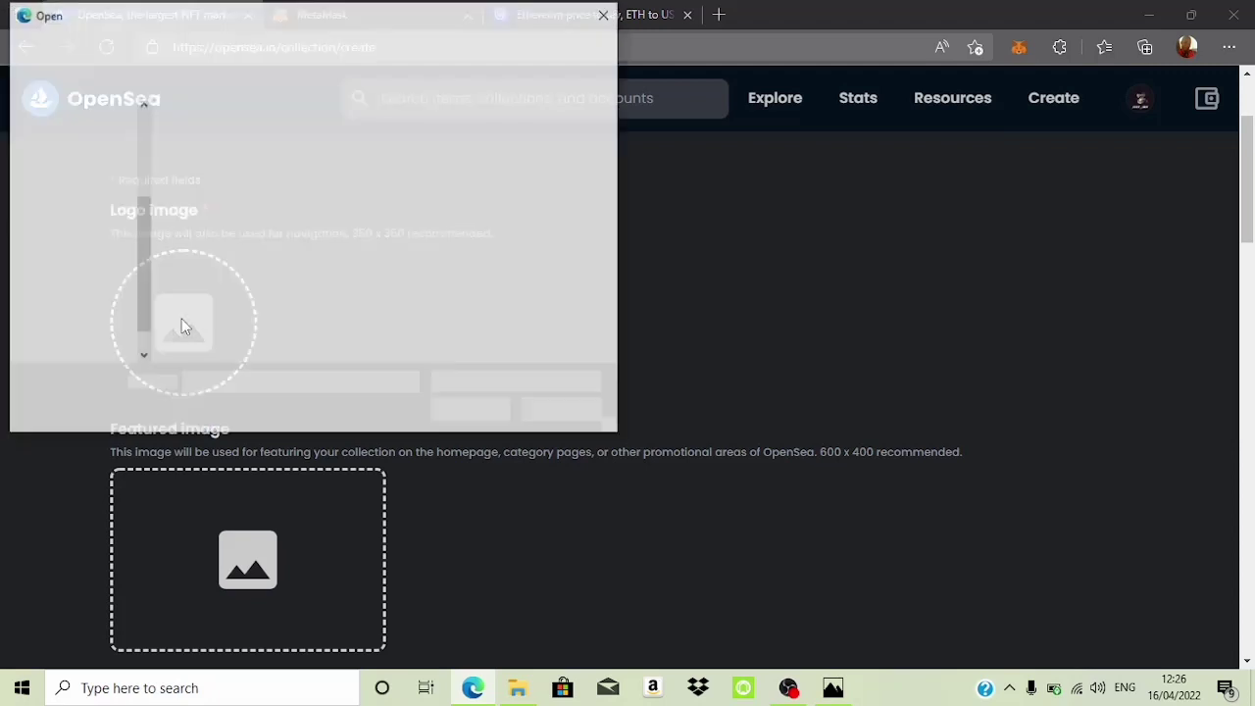
pyautogui.click(444, 157)
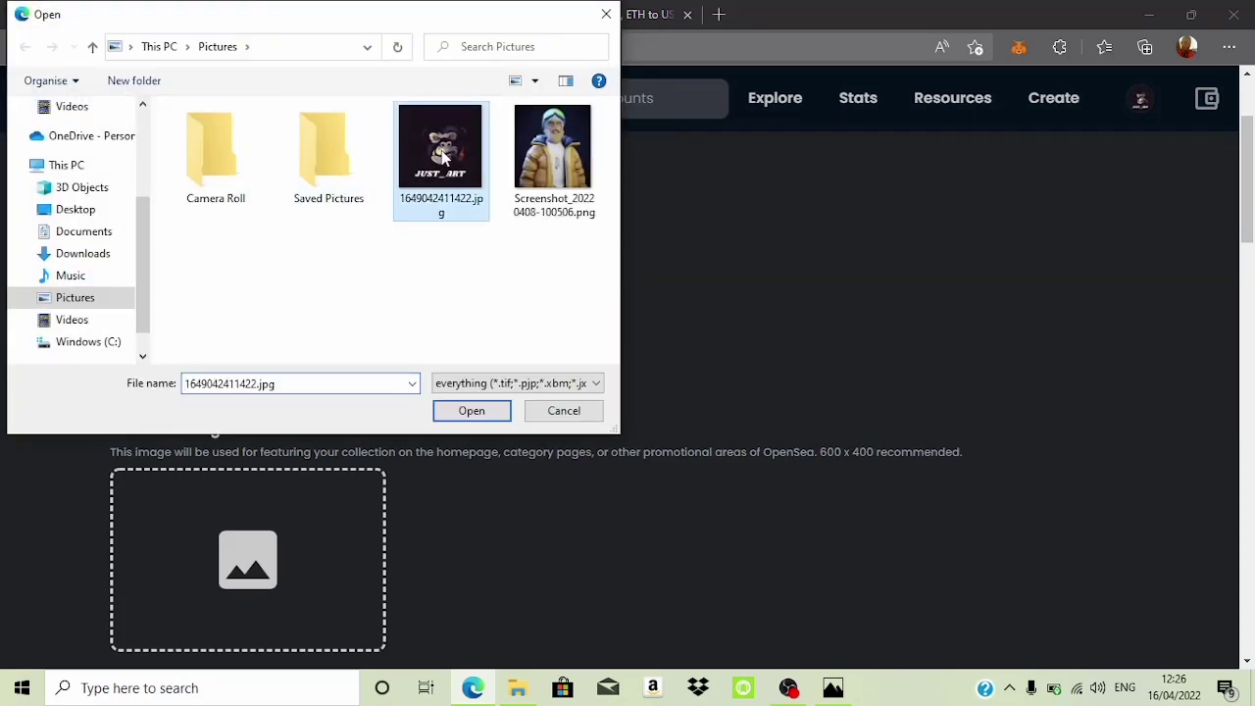
pyautogui.click(490, 412)
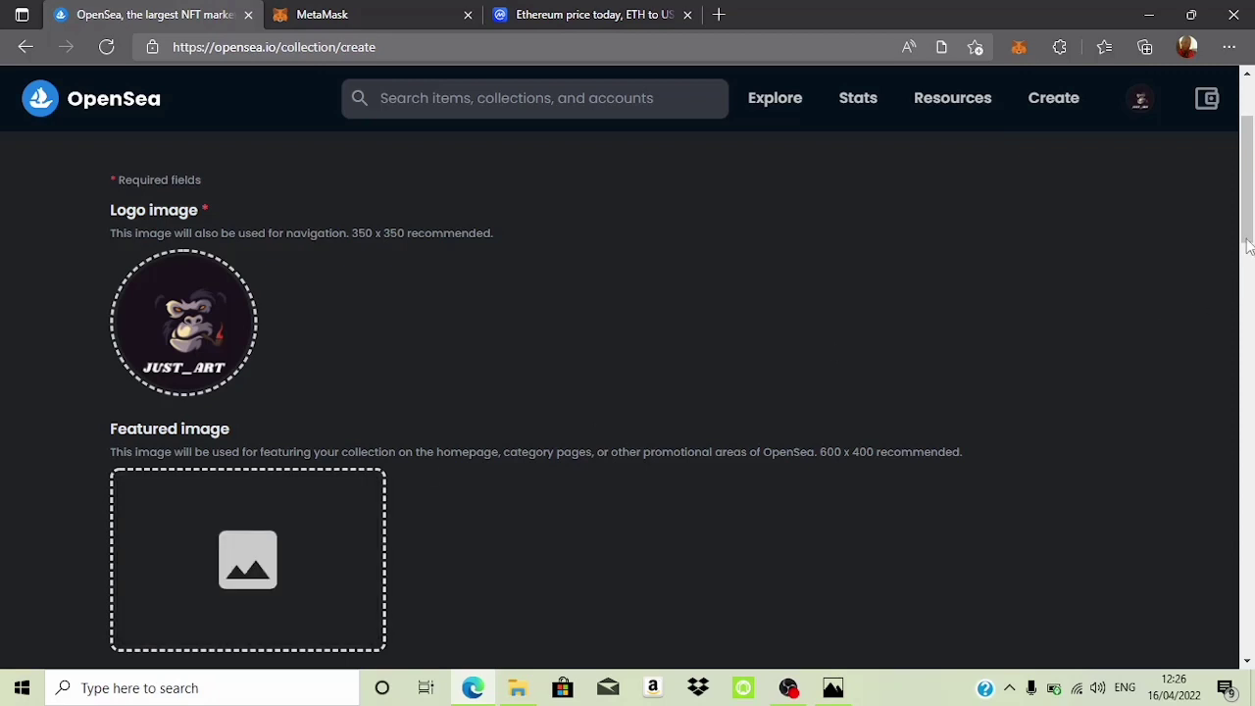
# Upload 1649042411422.jpg from the Pictures folder as the collection's featured image.
pyautogui.scroll(-1, 1249, 225)
pyautogui.scroll(2, 1158, 202)
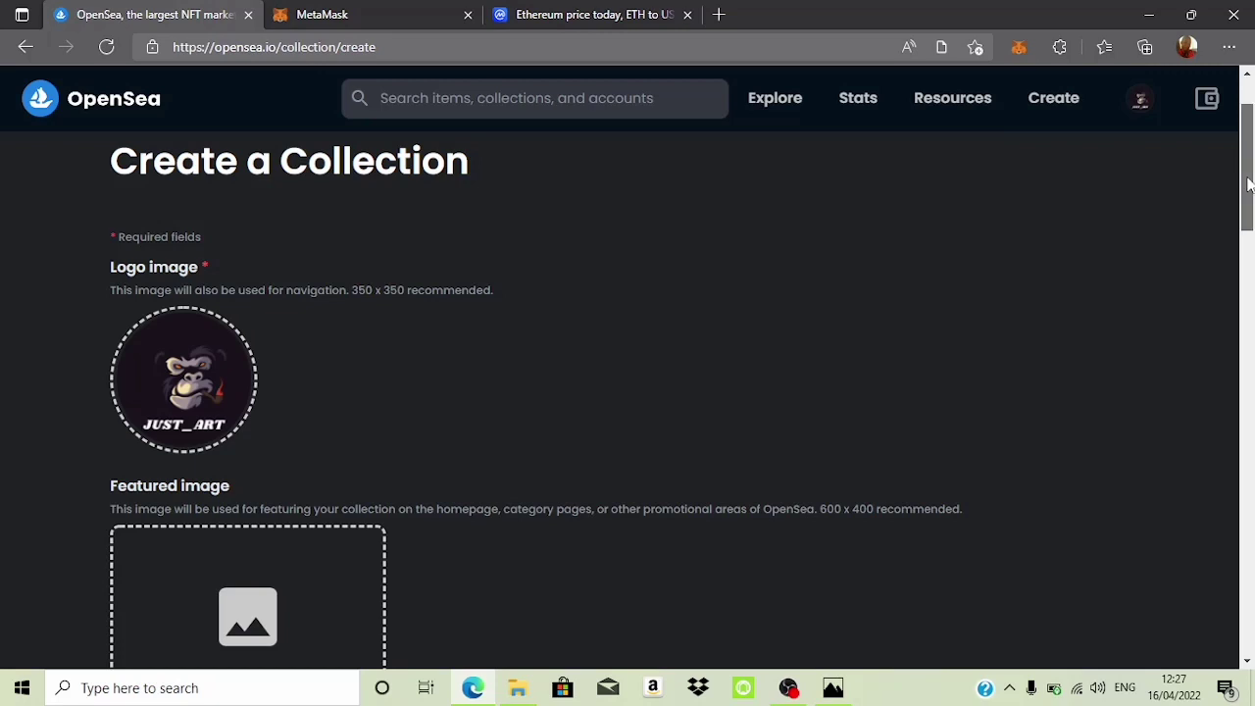
pyautogui.scroll(-1, 1250, 196)
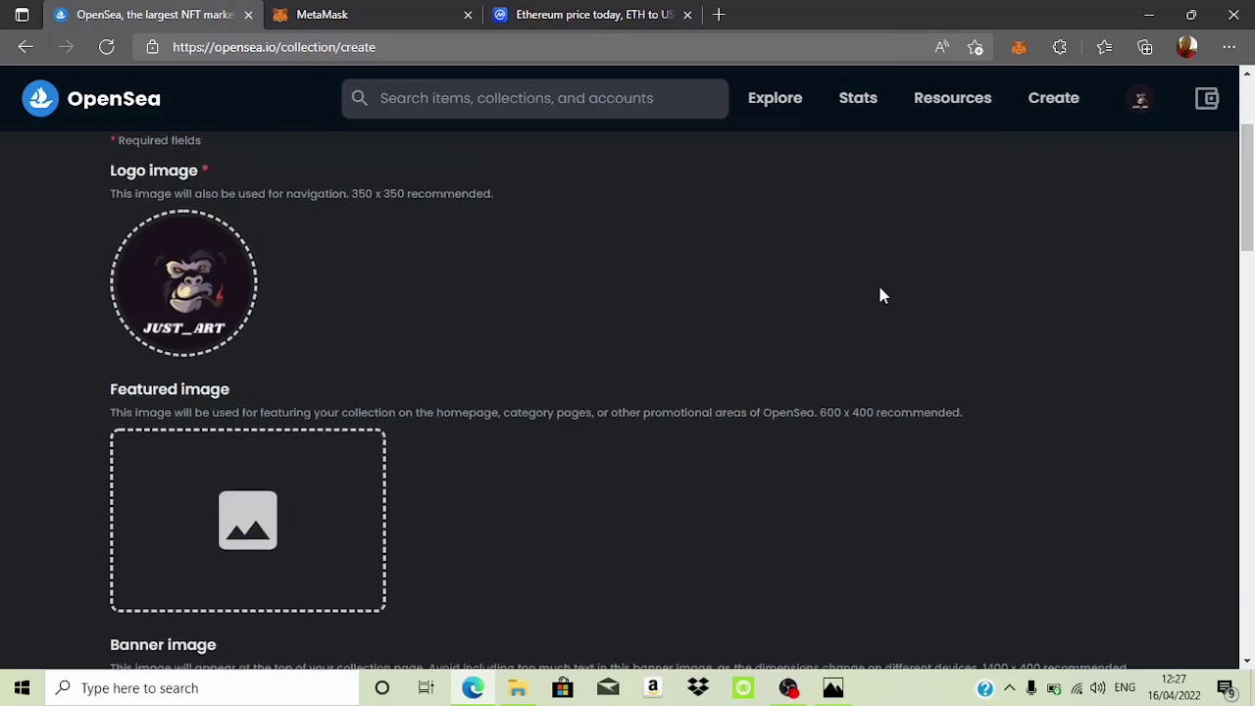
pyautogui.click(298, 514)
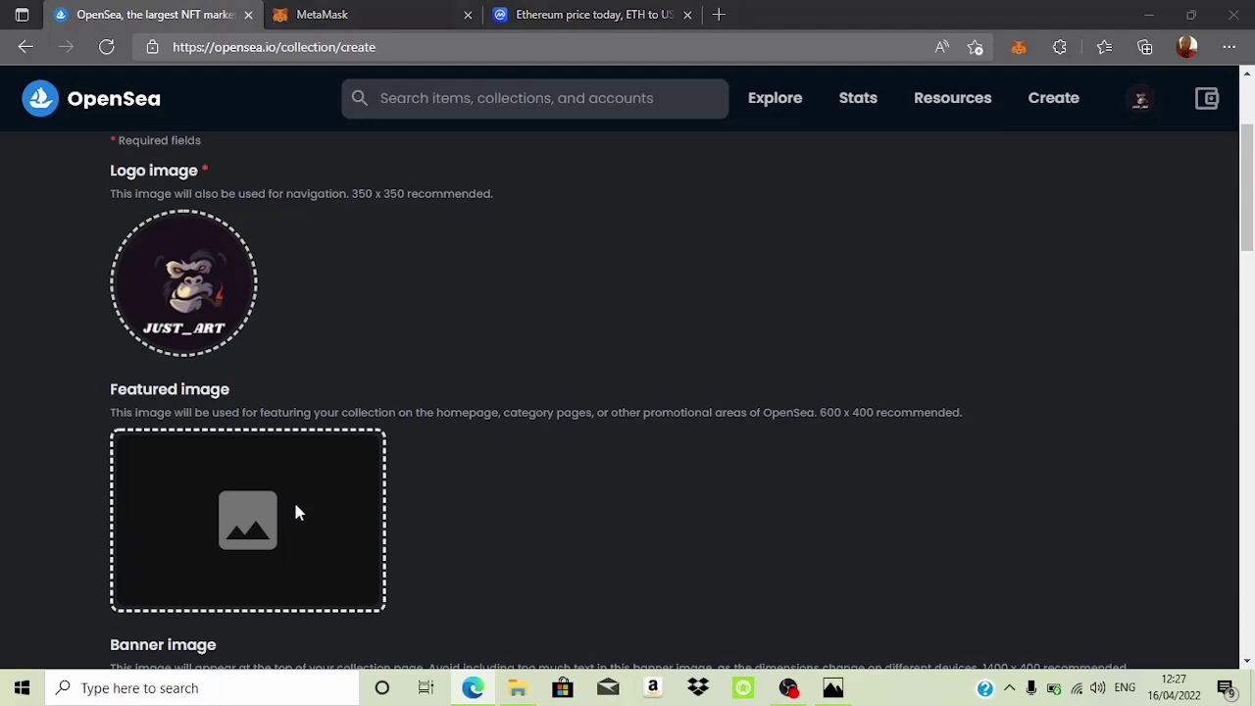
pyautogui.click(463, 162)
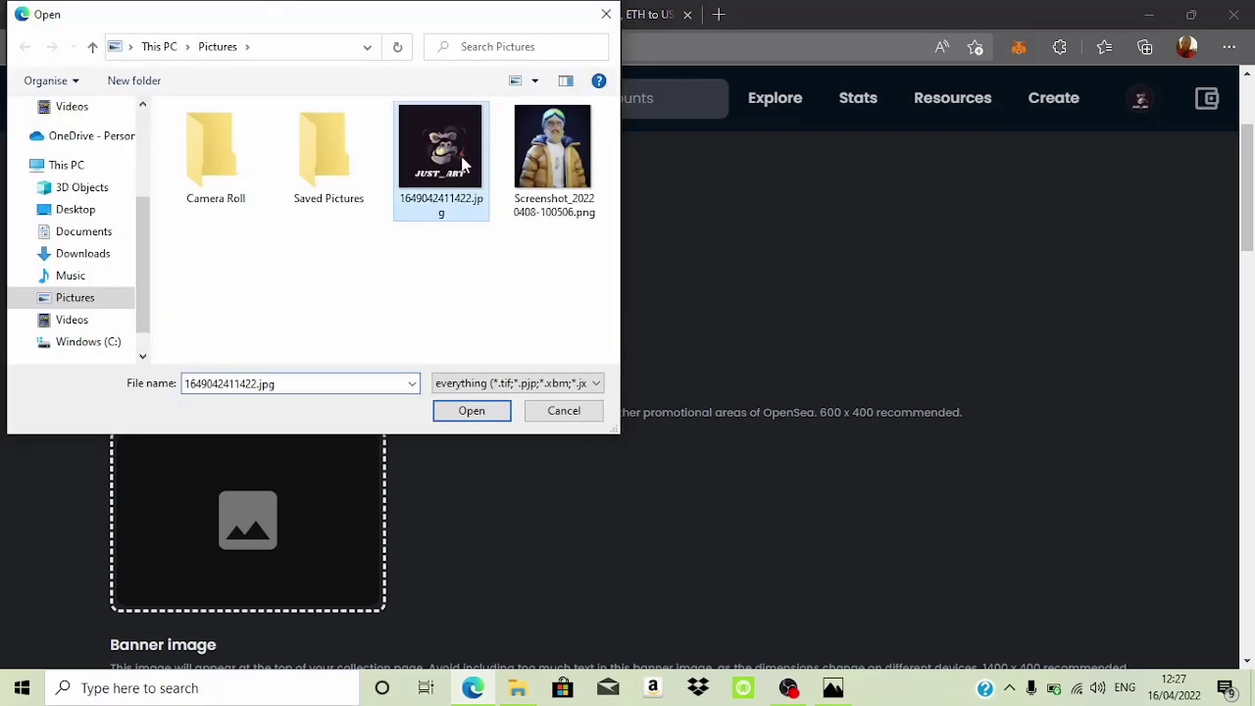
pyautogui.click(472, 410)
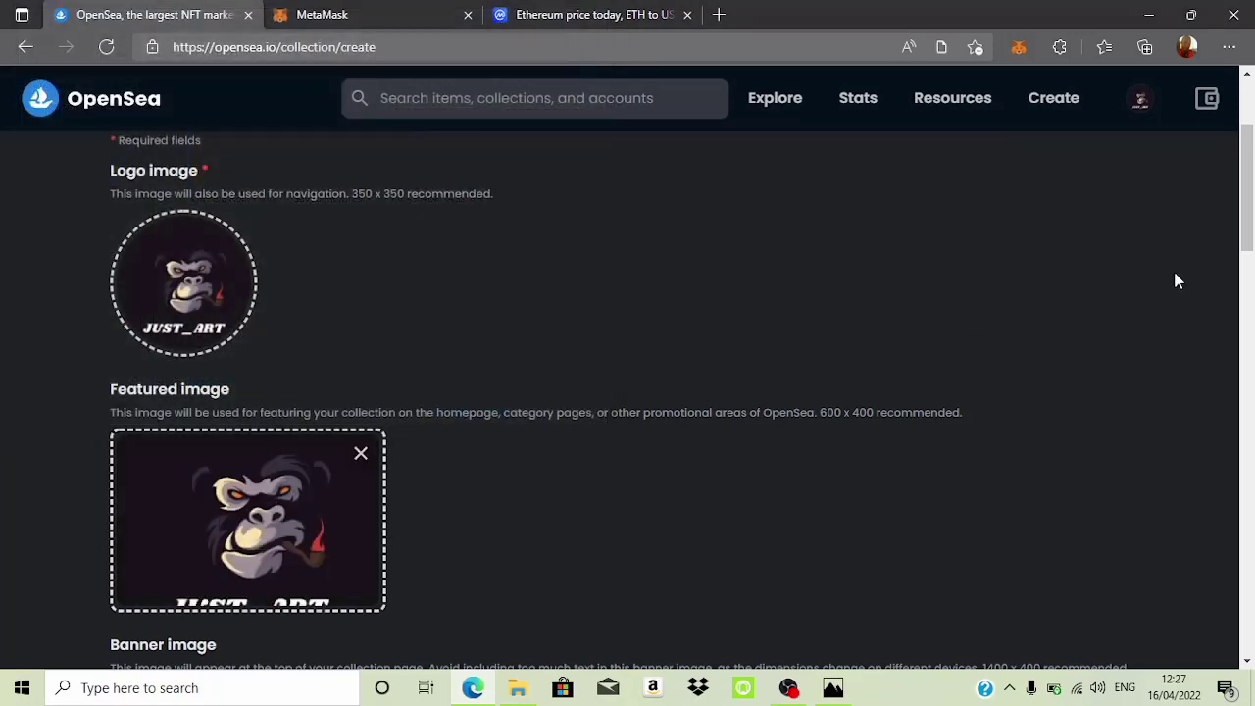
# Upload 1649042411422.jpg from the Pictures folder as the collection's banner image.
pyautogui.moveTo(1246, 235); pyautogui.dragTo(1251, 297)
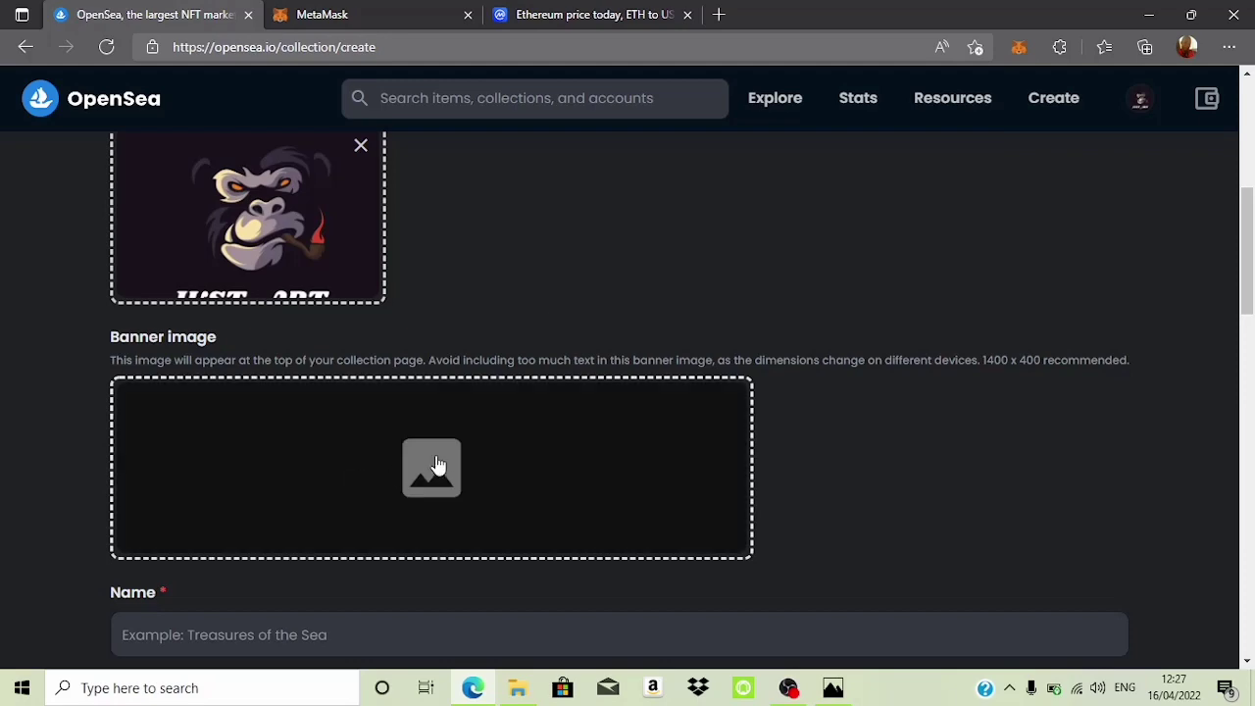
pyautogui.click(438, 463)
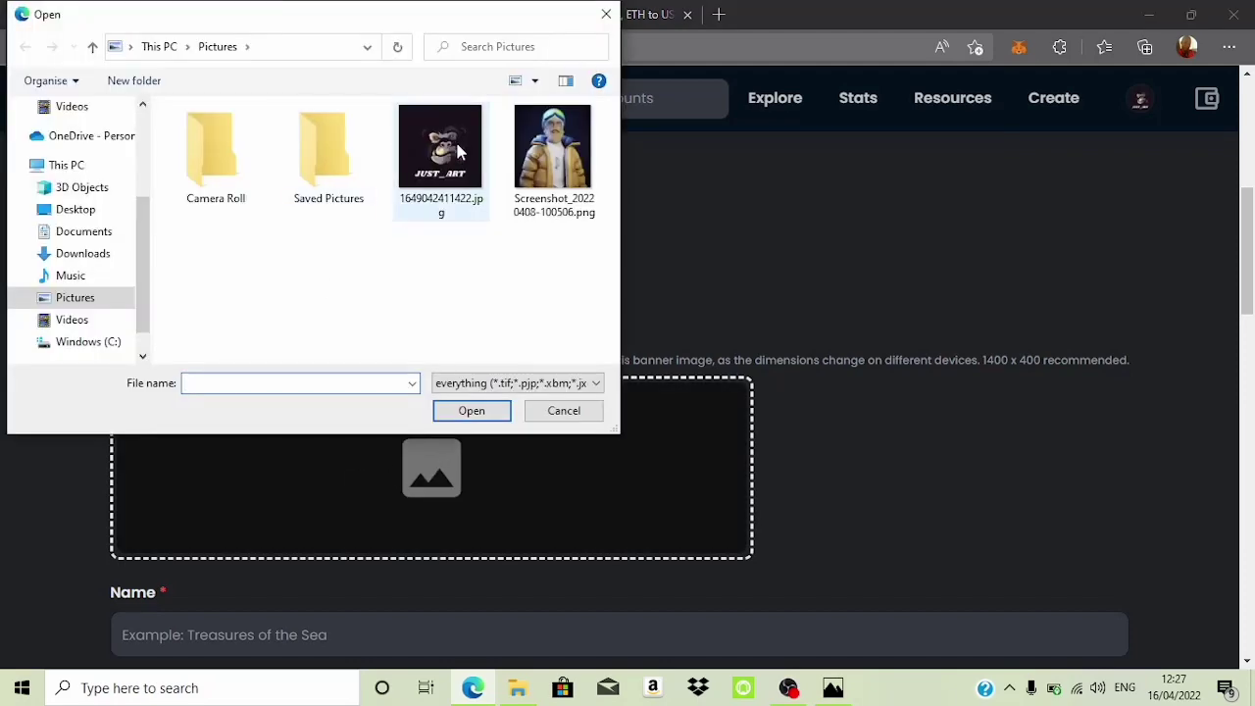
pyautogui.click(452, 142)
pyautogui.click(459, 410)
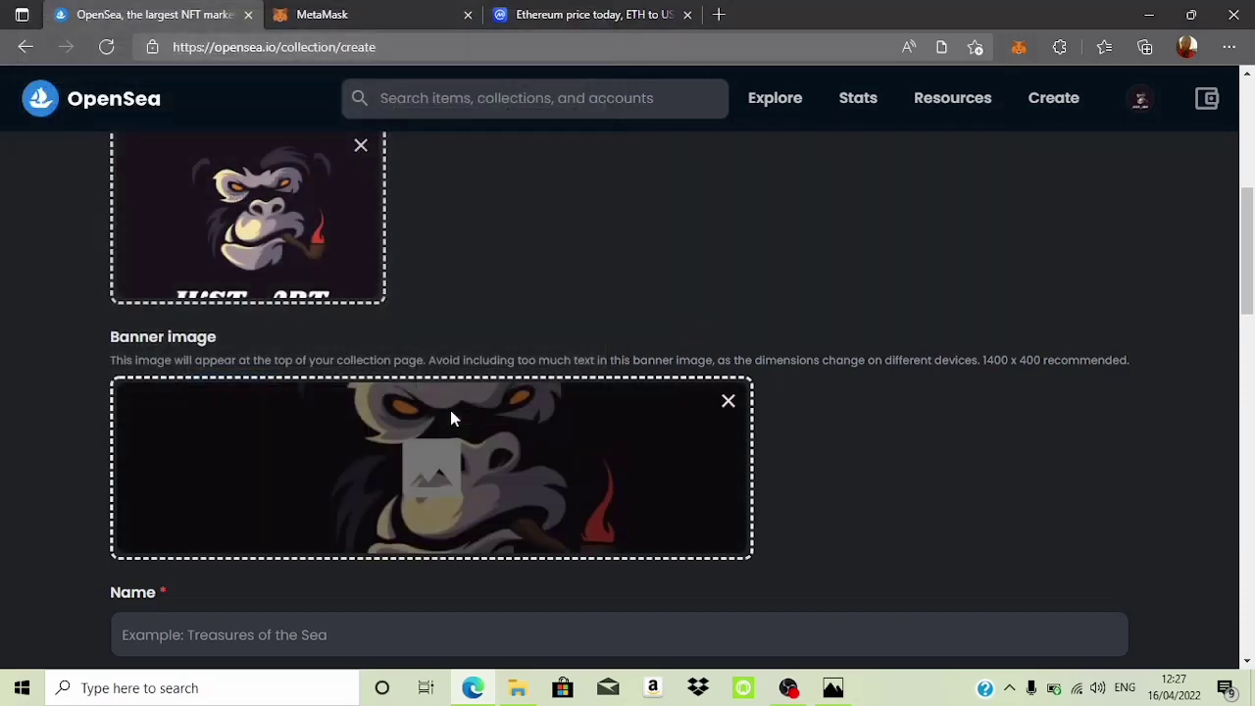
# Name the collection Just_Art1, adding the 1 after first trying Just_Art.
pyautogui.moveTo(1249, 257); pyautogui.dragTo(1251, 295)
pyautogui.click(815, 358)
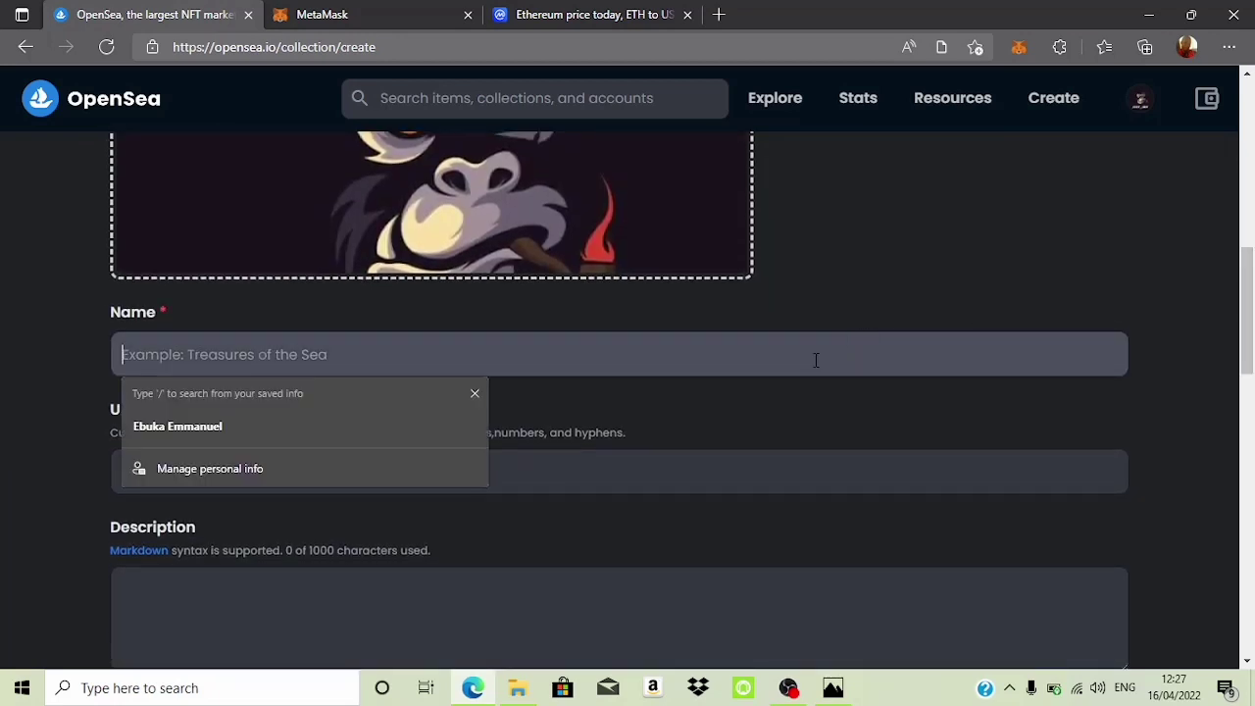
pyautogui.write('Just')
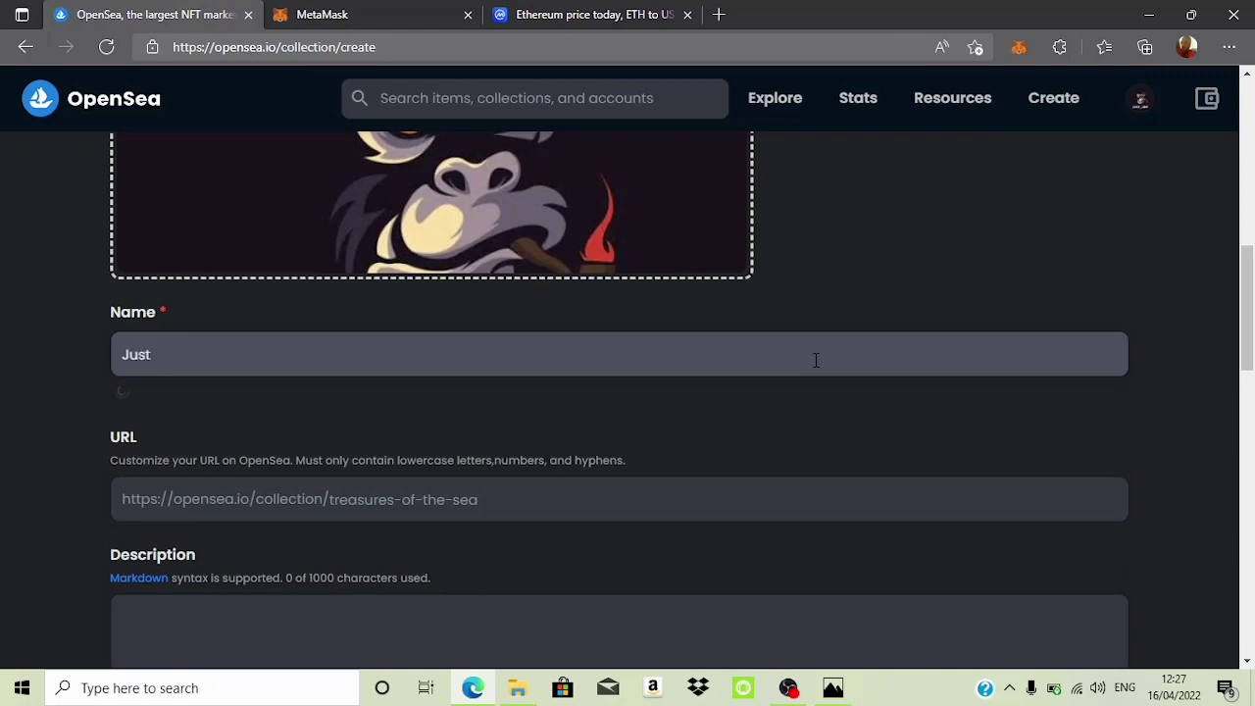
pyautogui.write('_Art')
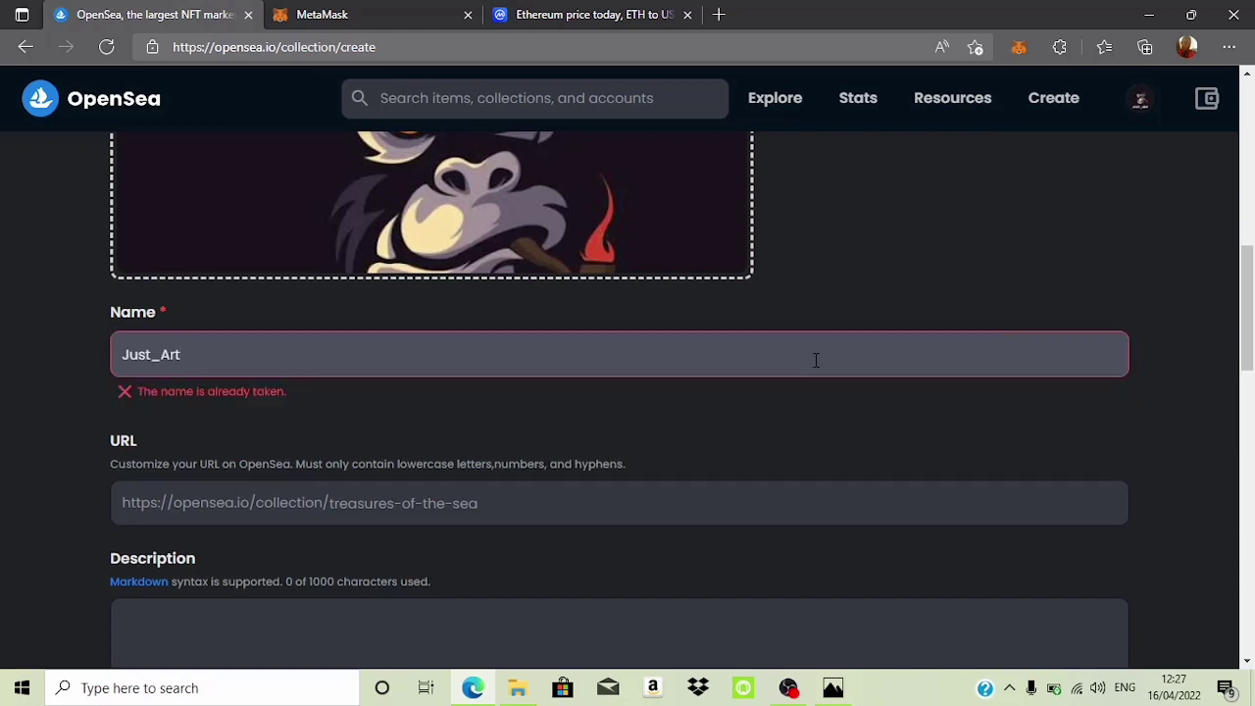
pyautogui.write('1')
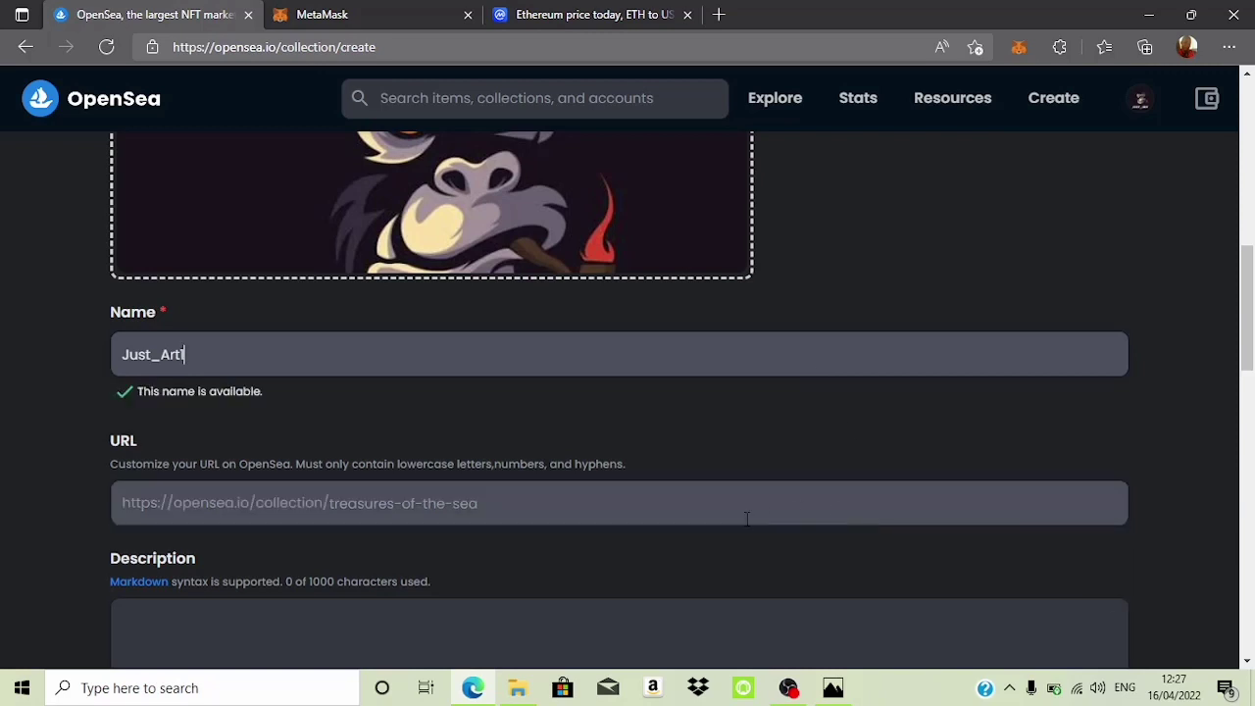
# Try Just_Art1 as the ending of the collection's URL, and clear the entry.
pyautogui.click(509, 495)
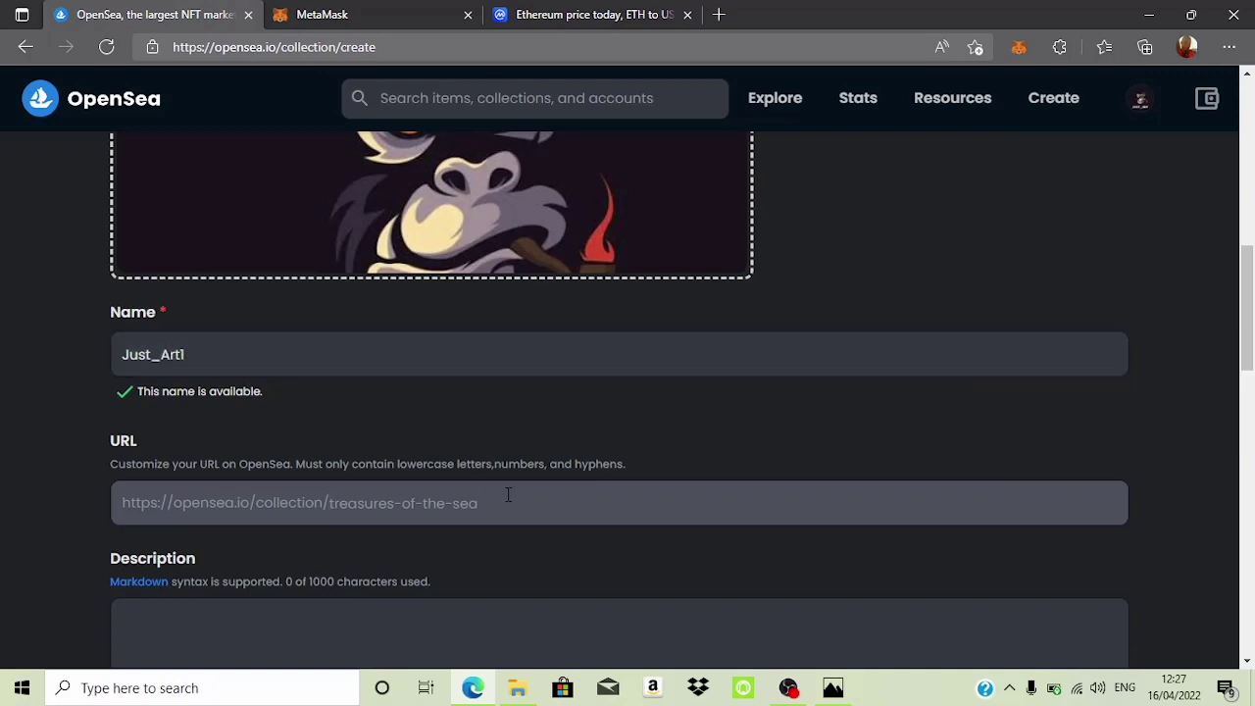
pyautogui.write('J')
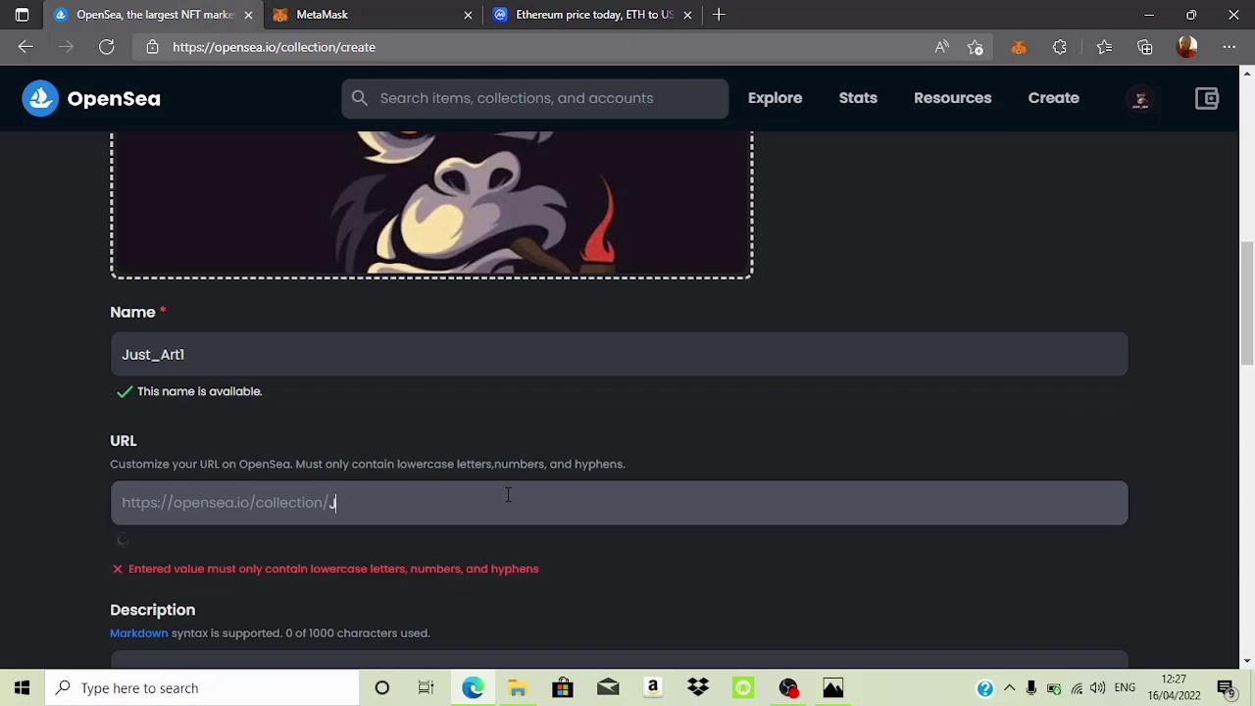
pyautogui.write('ust_Art1')
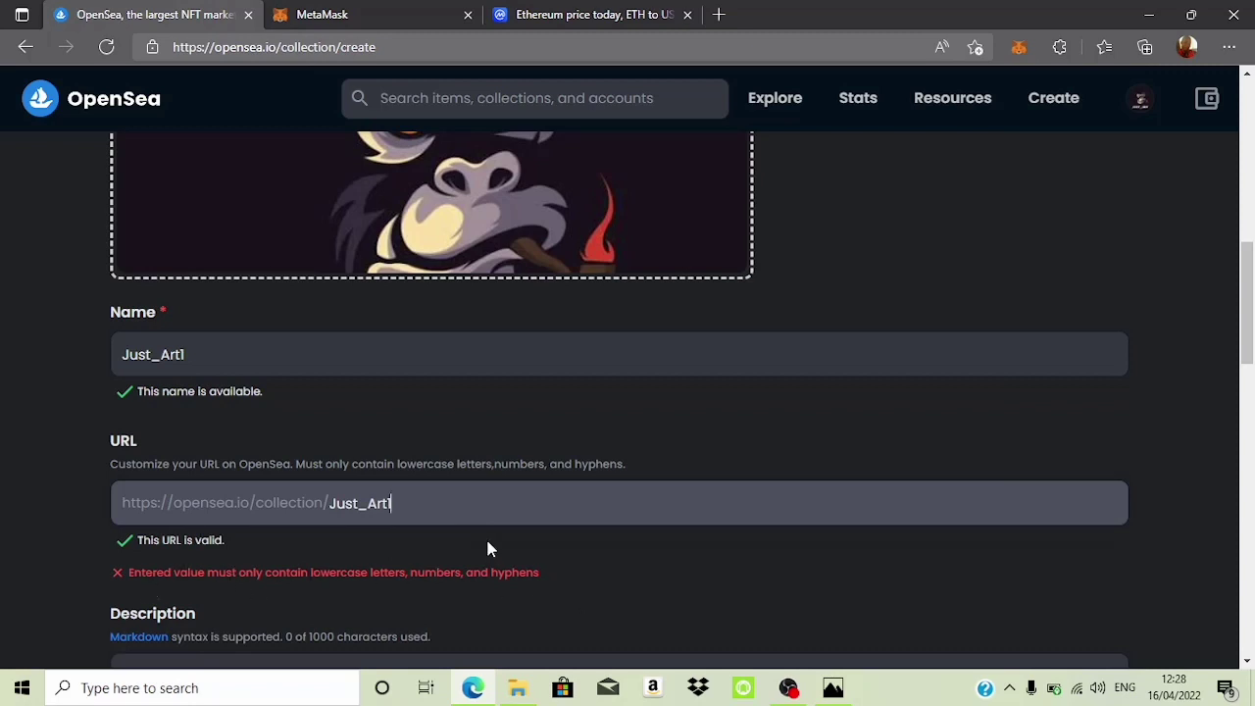
pyautogui.press('BackSpace')
pyautogui.press('BackSpace')
pyautogui.press('BackSpace')
pyautogui.press('BackSpace')
pyautogui.press('BackSpace')
pyautogui.press('BackSpace')
pyautogui.press('BackSpace')
pyautogui.press('BackSpace')
pyautogui.press('BackSpace')
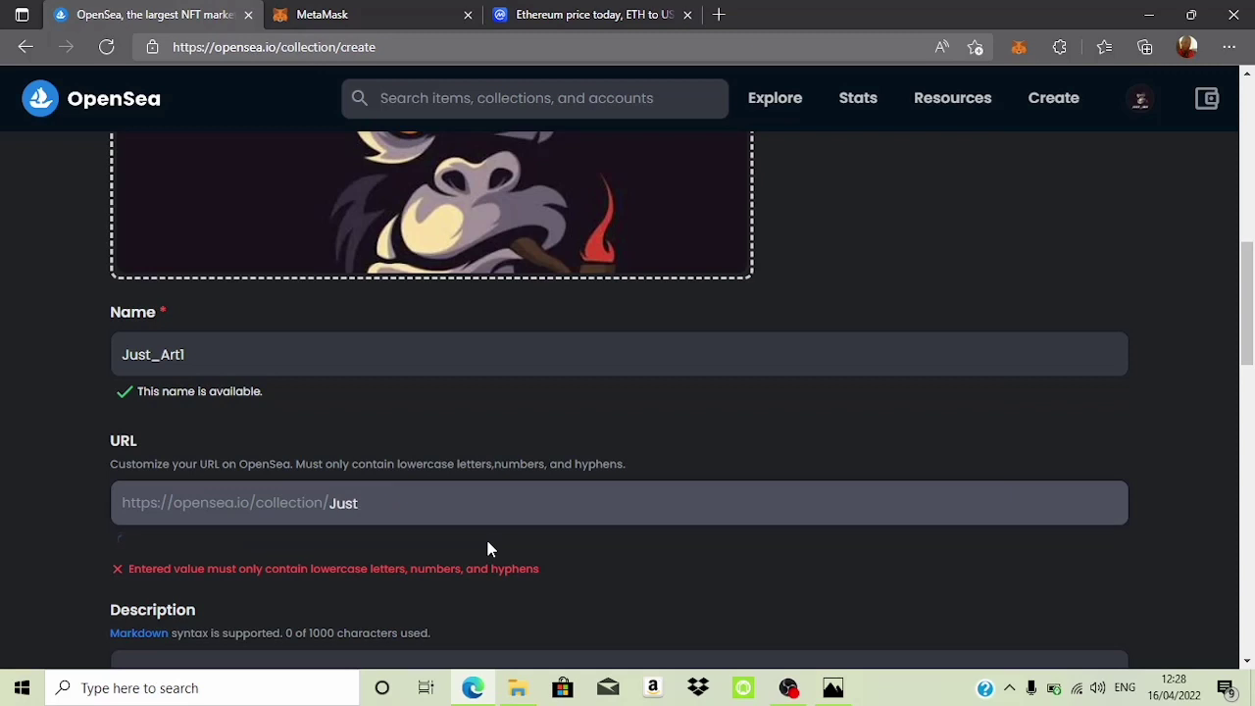
# Set the ending of the collection's URL to justart2, after first trying justart1.
pyautogui.write('just')
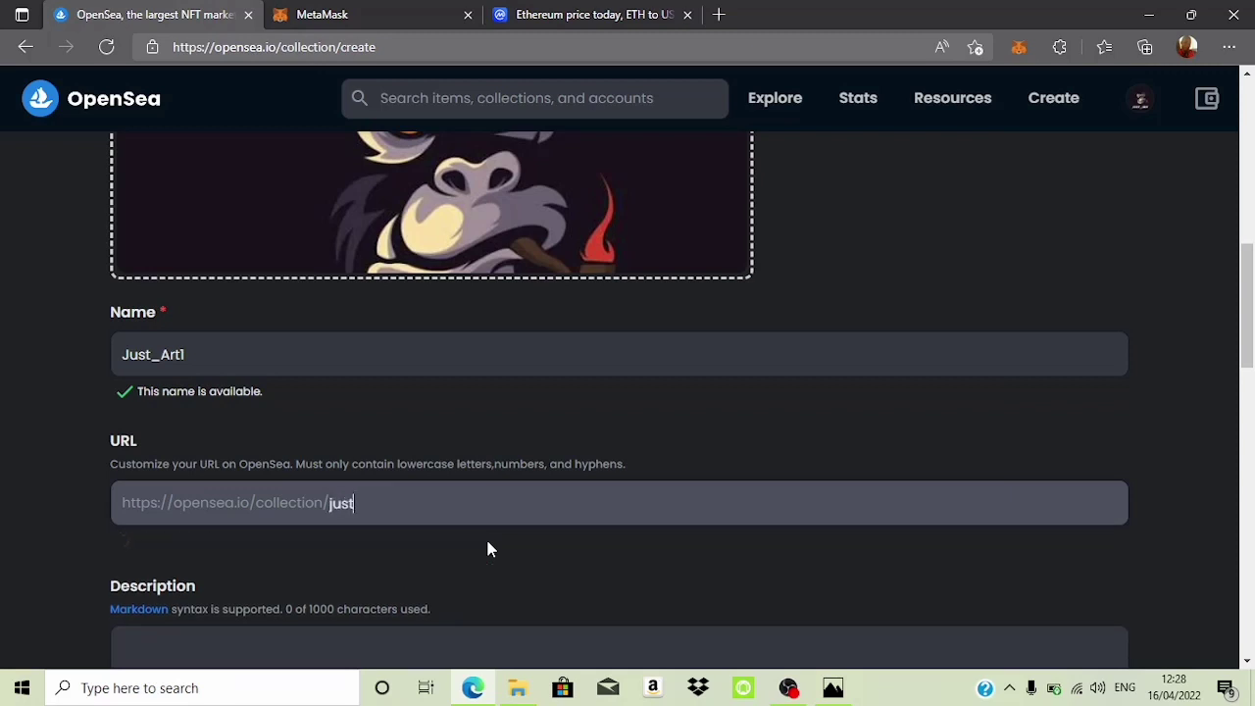
pyautogui.write('_')
pyautogui.press('BackSpace')
pyautogui.write('art1')
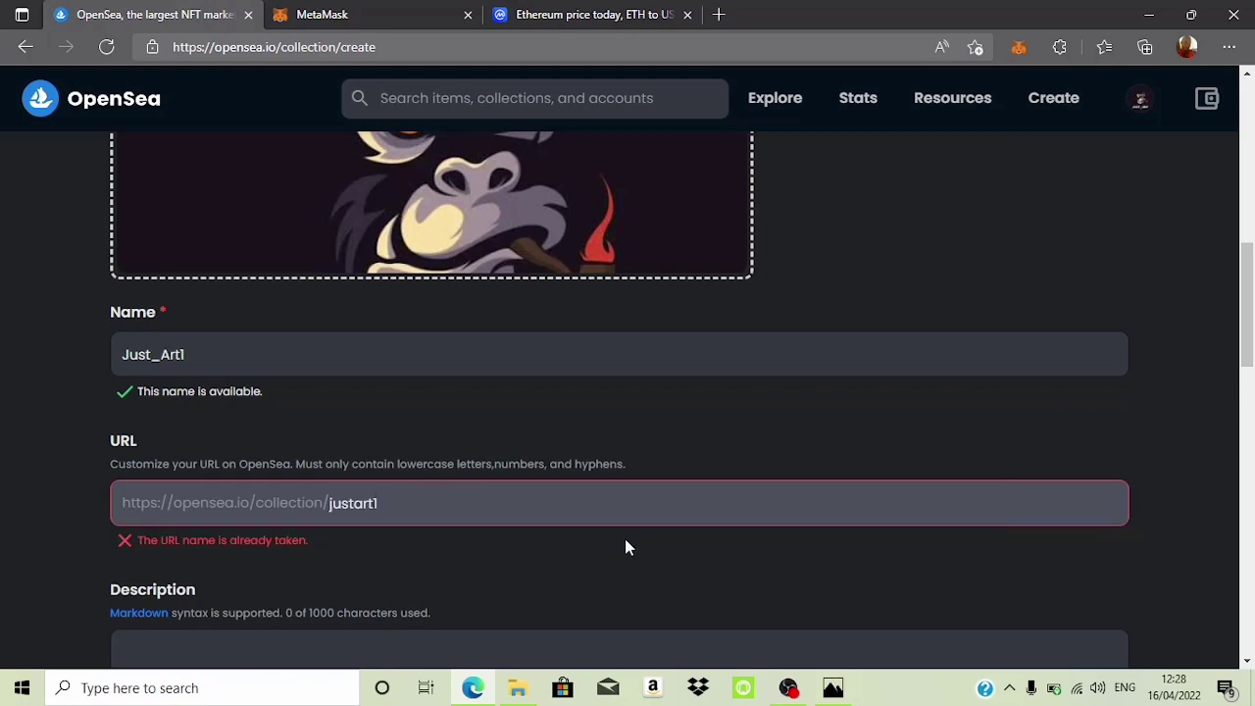
pyautogui.press('BackSpace')
pyautogui.write('2')
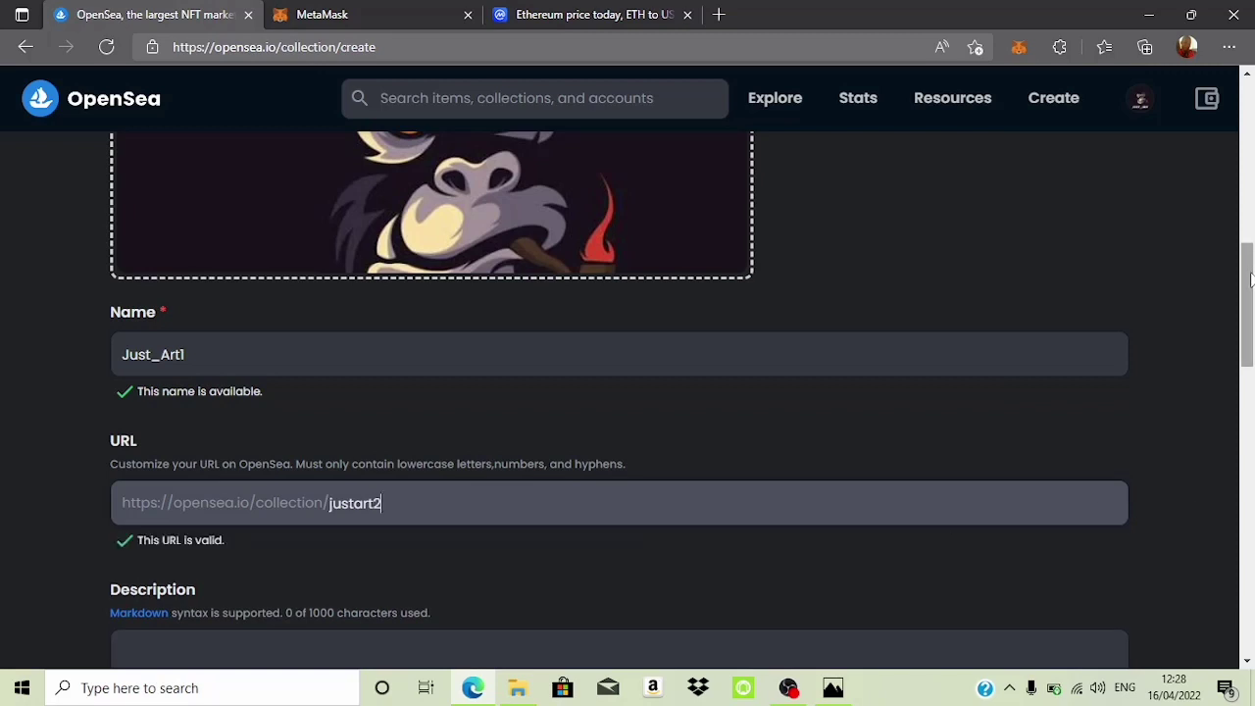
# Start editing the collection's empty Description field.
pyautogui.scroll(-3, 1251, 392)
pyautogui.scroll(-1, 1252, 334)
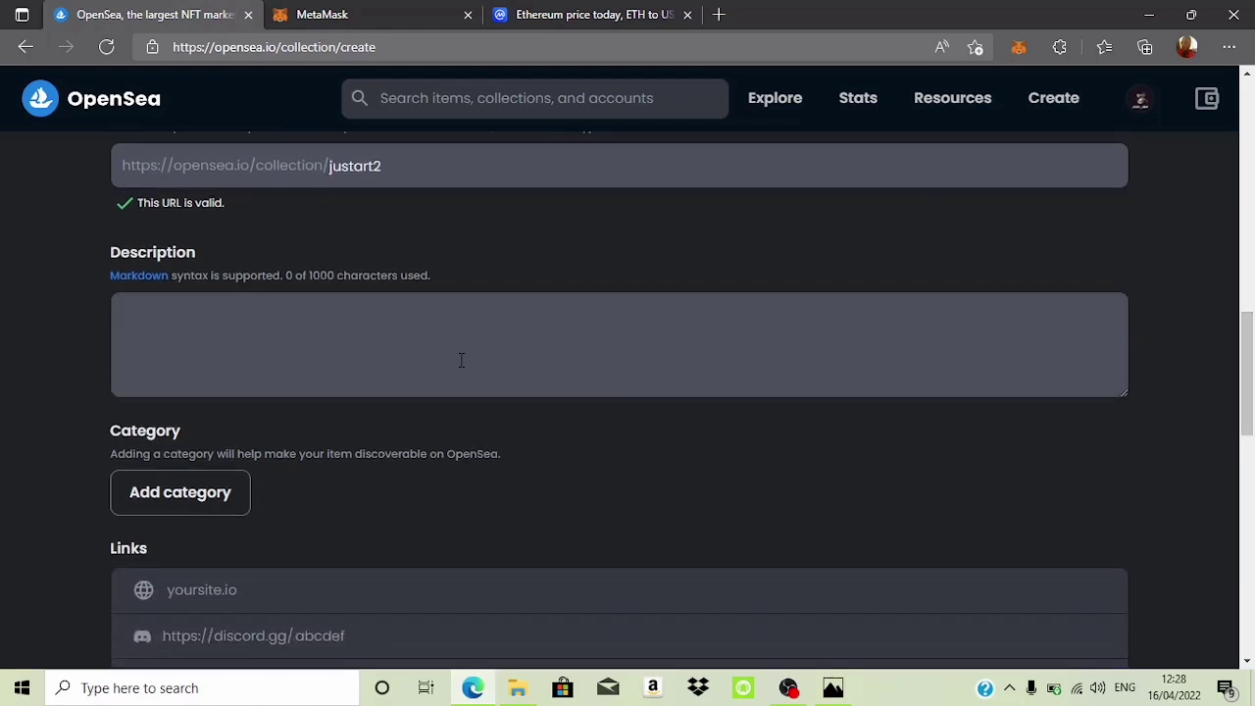
pyautogui.click(429, 343)
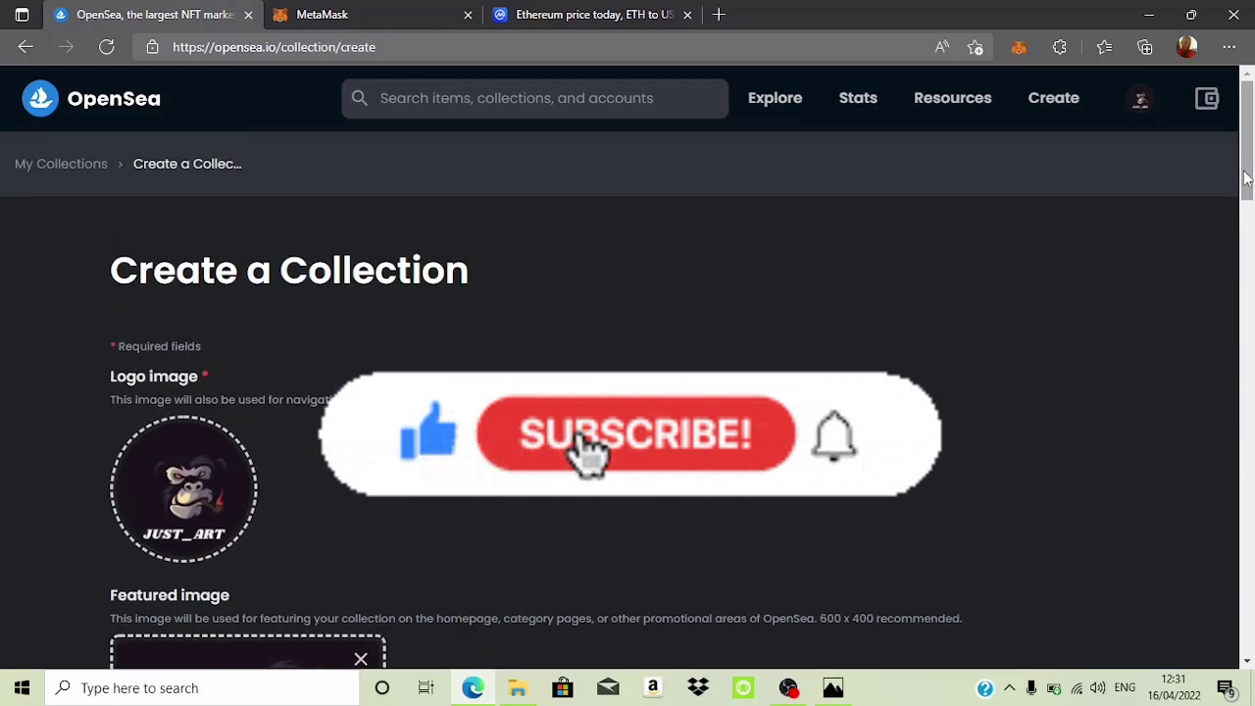
# Set the percentage fee under Creator Earnings to 5.
pyautogui.moveTo(1248, 171); pyautogui.dragTo(1249, 458)
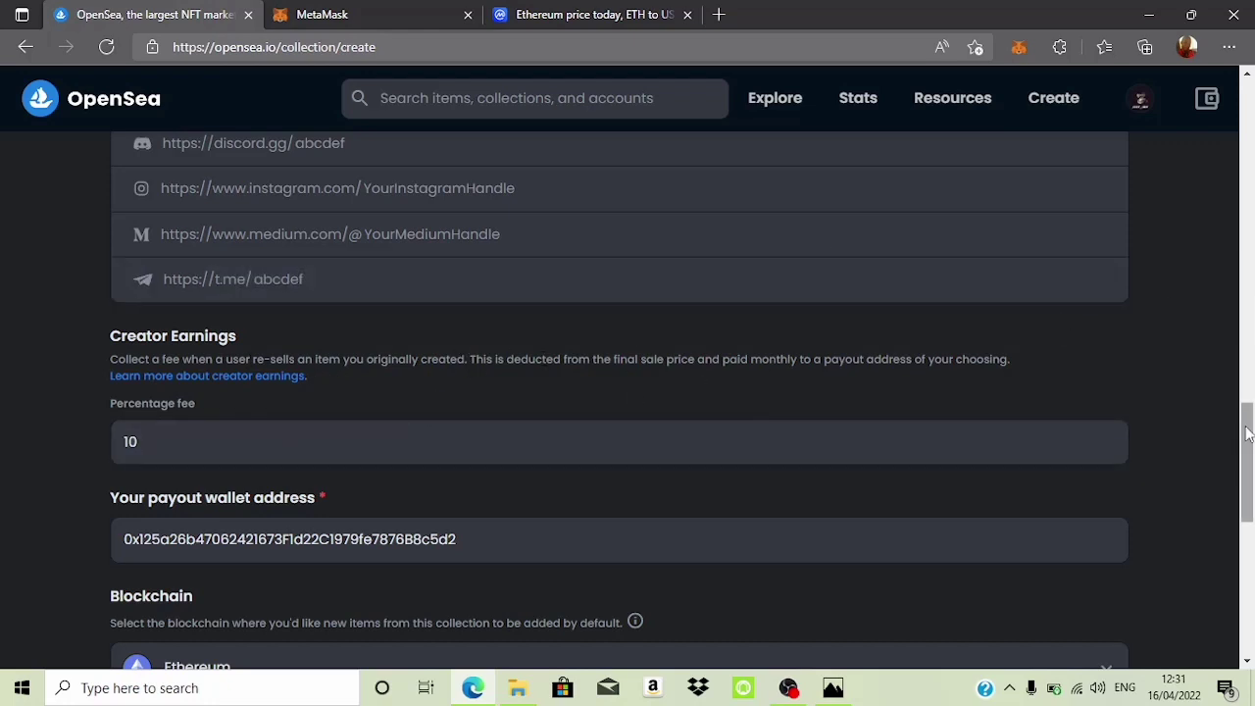
pyautogui.moveTo(1249, 434); pyautogui.dragTo(1249, 453)
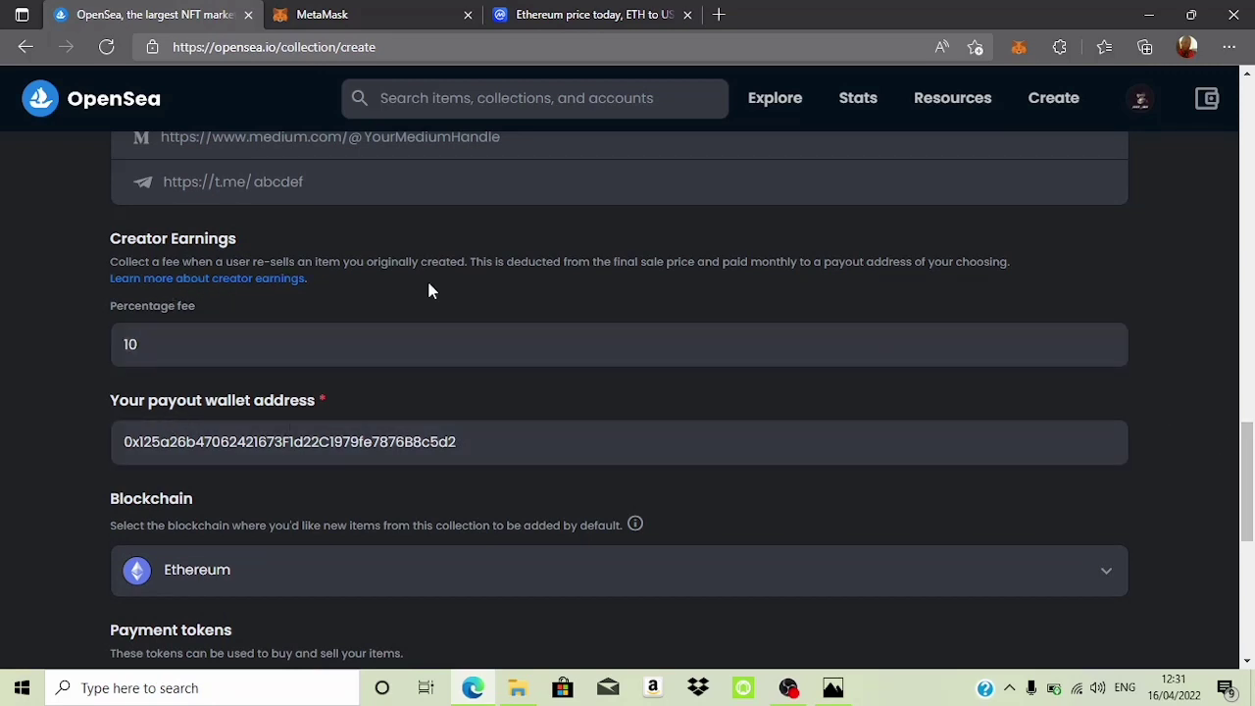
pyautogui.click(332, 356)
pyautogui.press('BackSpace')
pyautogui.press('BackSpace')
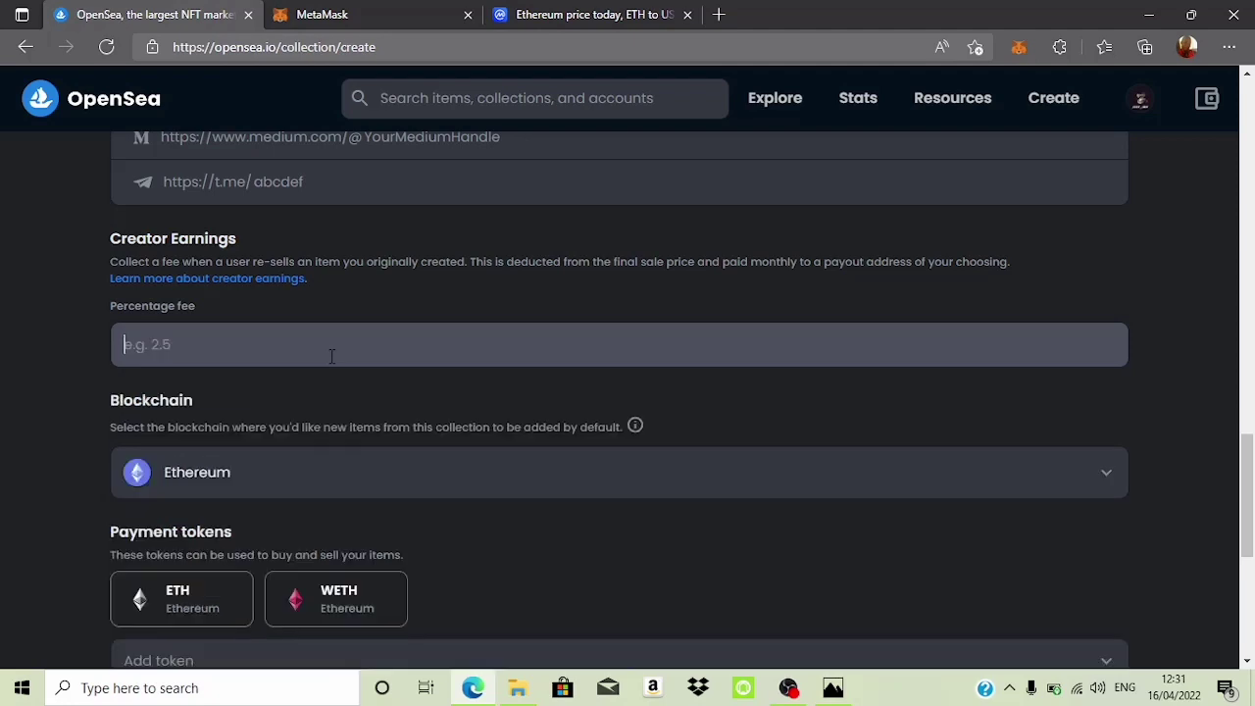
pyautogui.write('2')
pyautogui.press('BackSpace')
pyautogui.write('5')
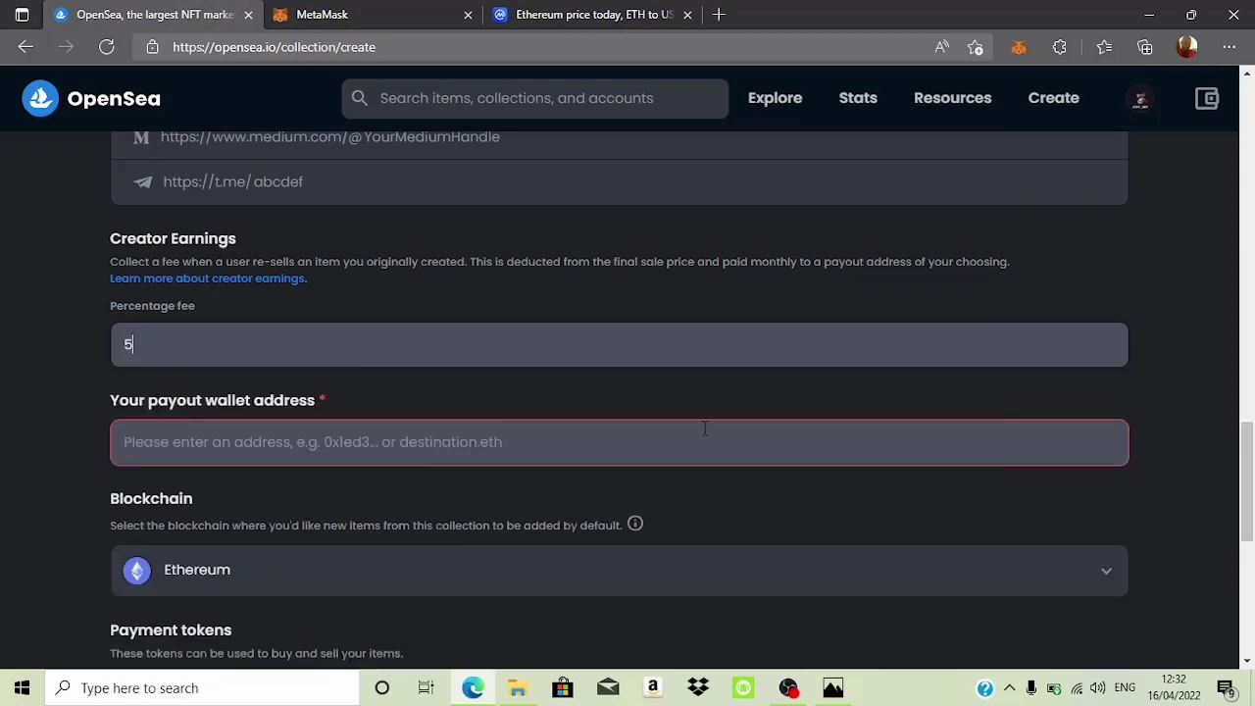
# Paste the wallet address into the required payout wallet address field for the creator earnings.
pyautogui.click(608, 439)
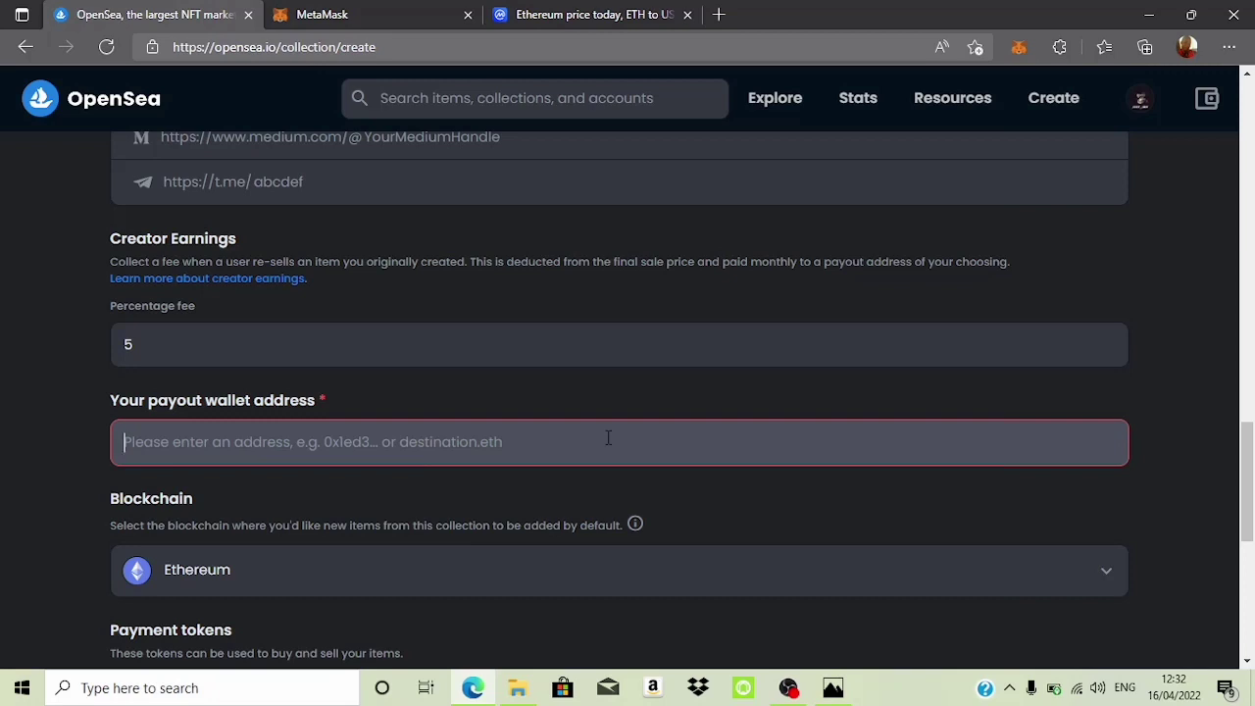
pyautogui.hotkey('ctrl', 'v')
pyautogui.click(1192, 408)
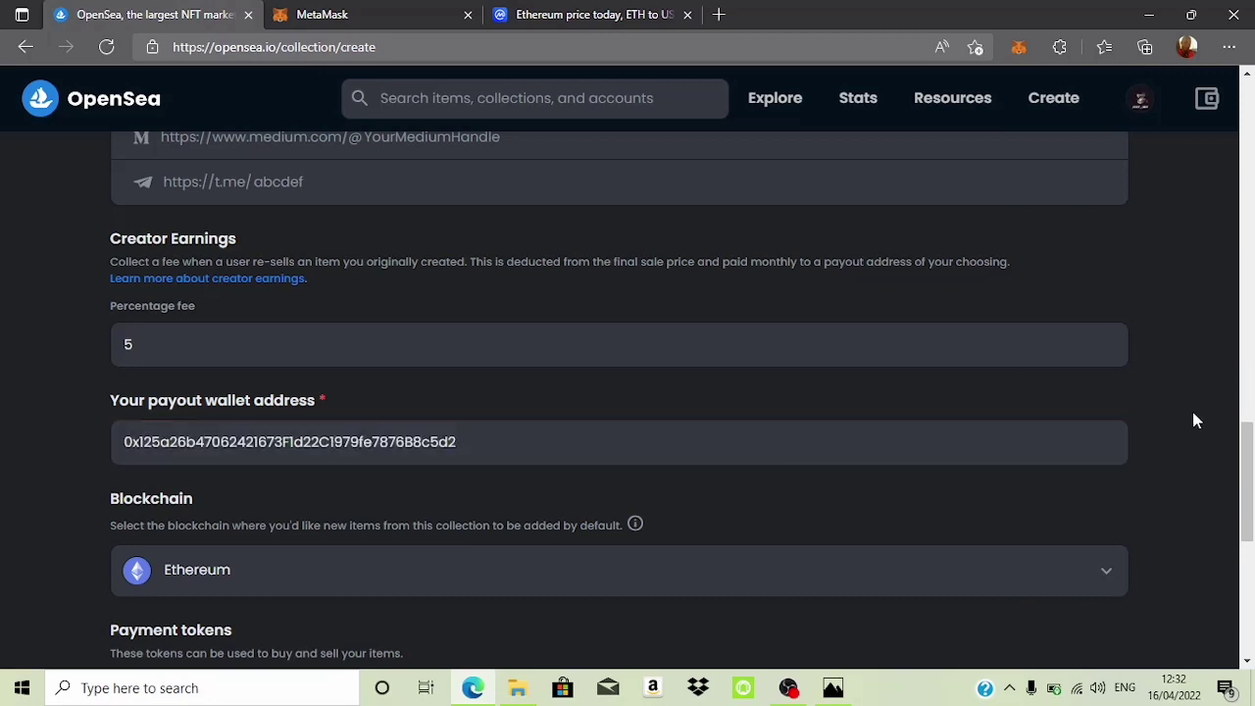
# Set the collection's blockchain to Polygon, switching it back to Ethereum once before choosing Polygon again.
pyautogui.click(1109, 576)
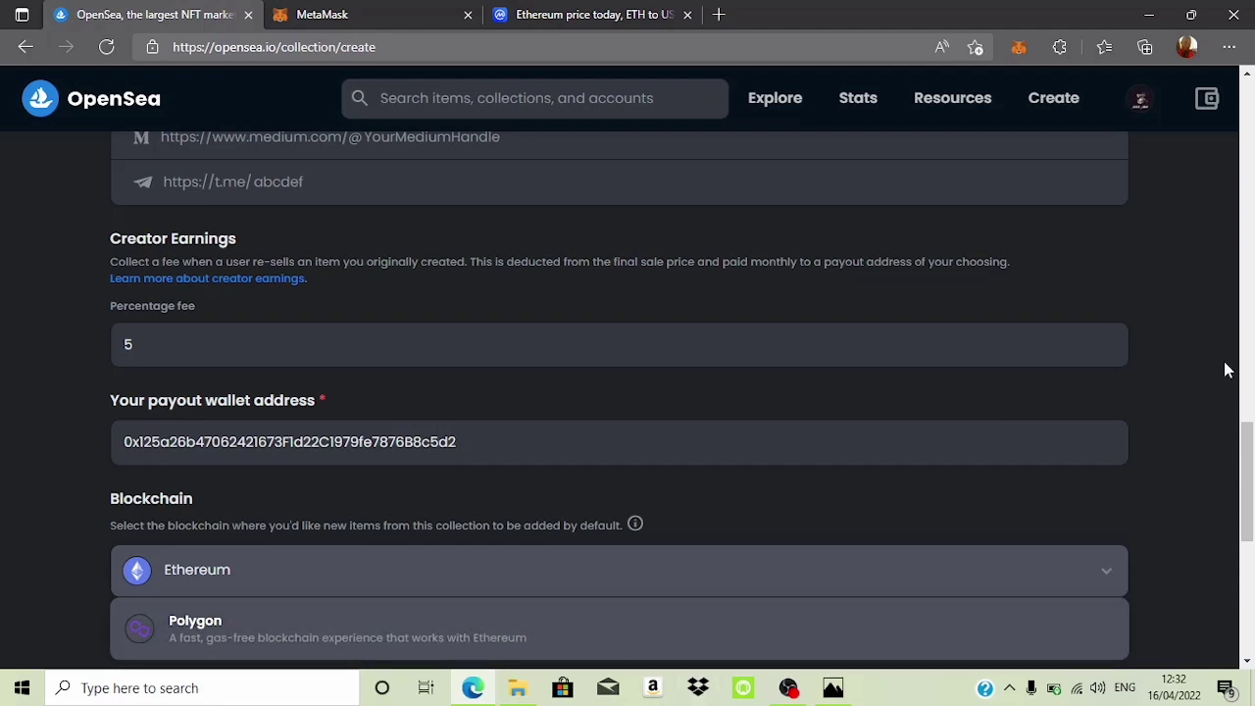
pyautogui.click(1247, 467)
pyautogui.scroll(-1, 883, 412)
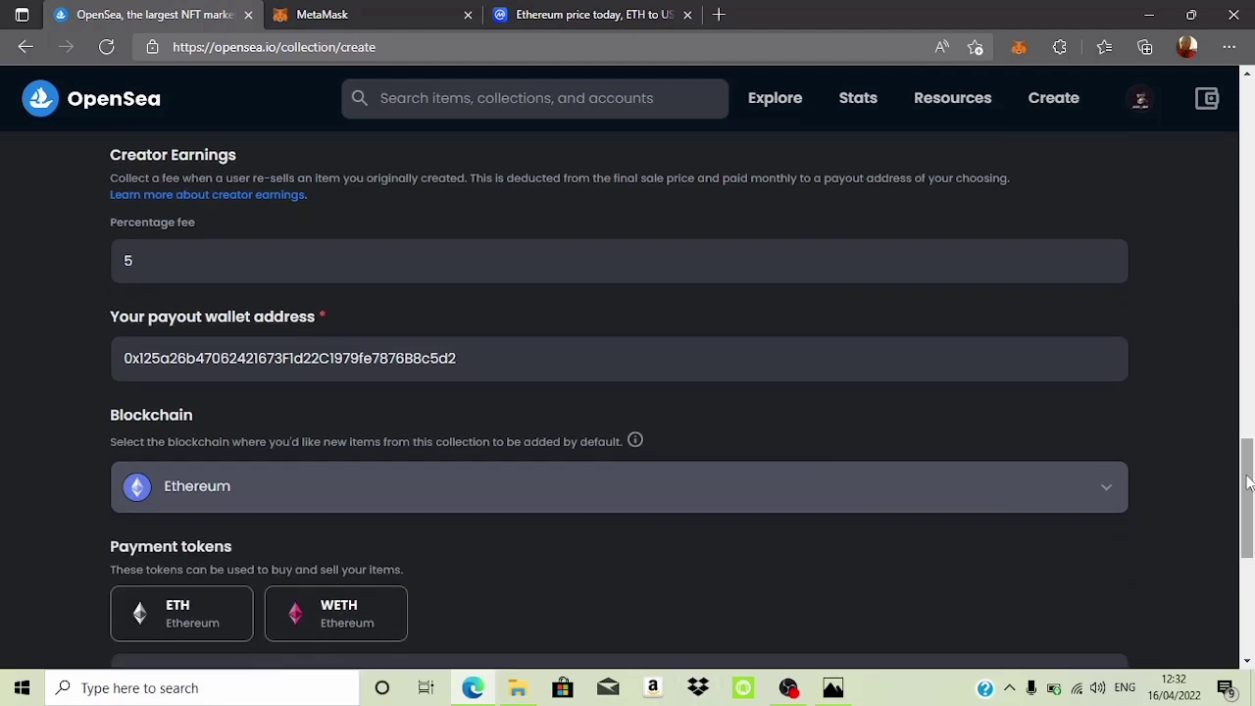
pyautogui.click(1106, 498)
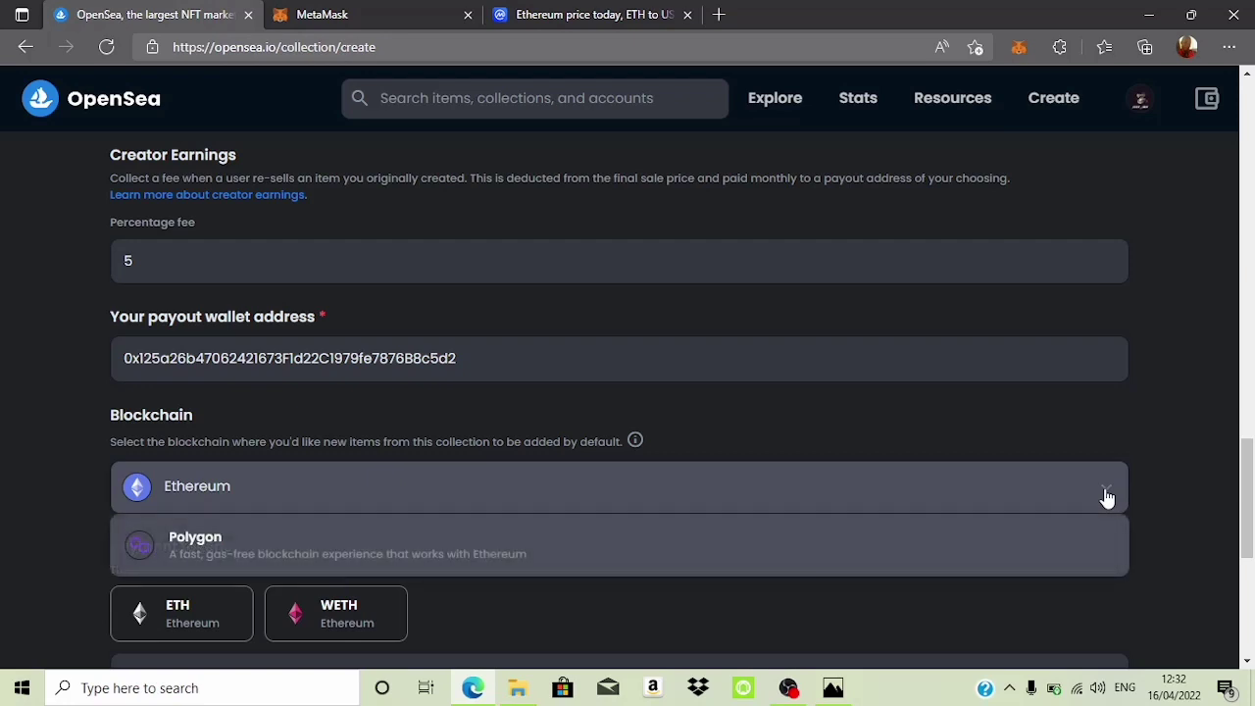
pyautogui.click(334, 563)
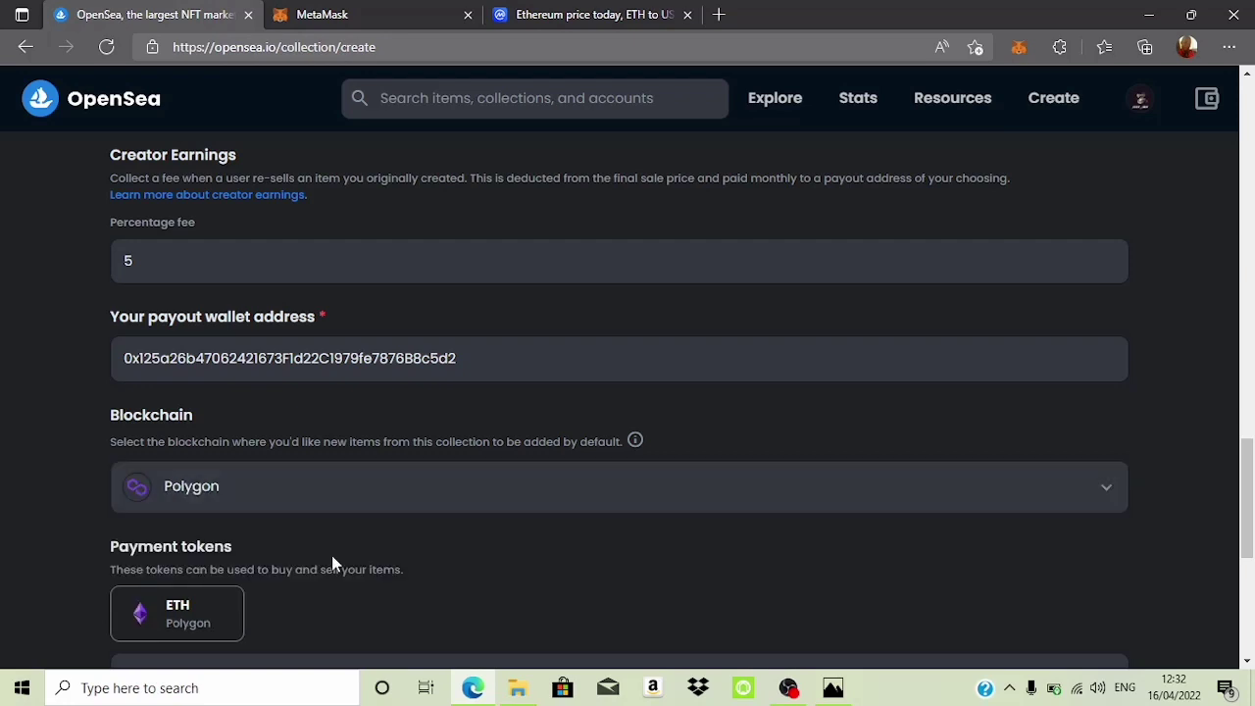
pyautogui.click(1114, 490)
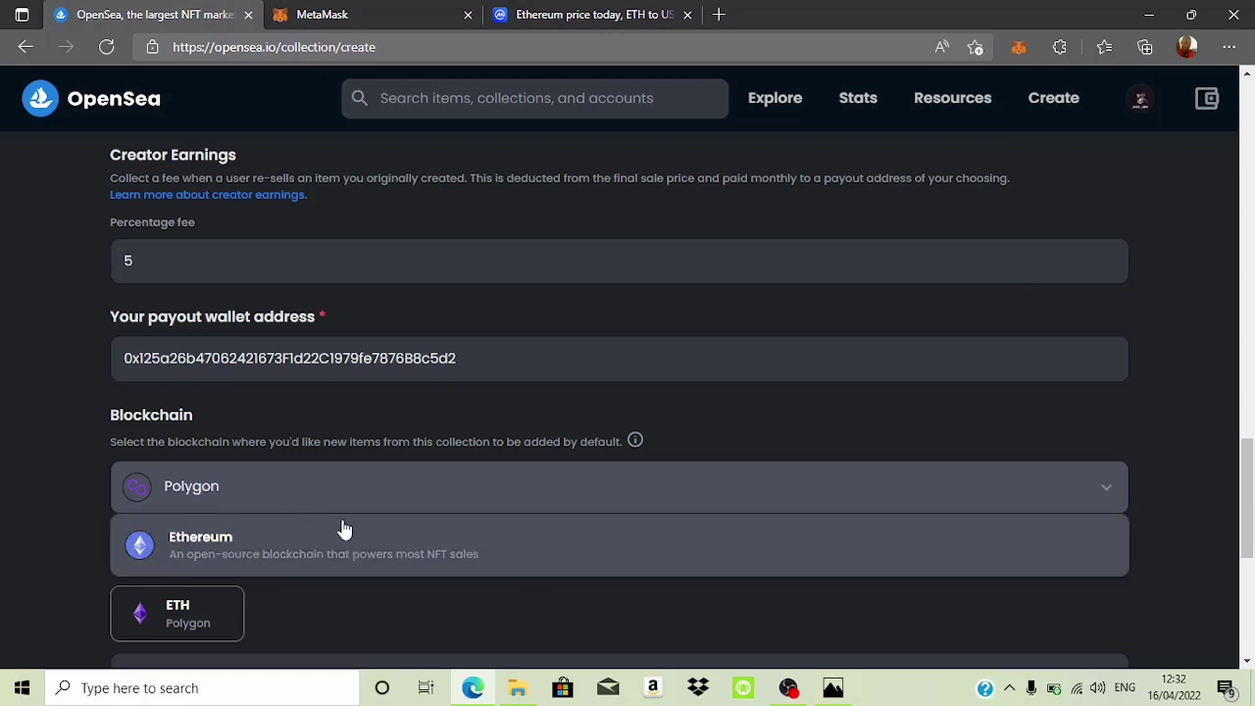
pyautogui.click(480, 555)
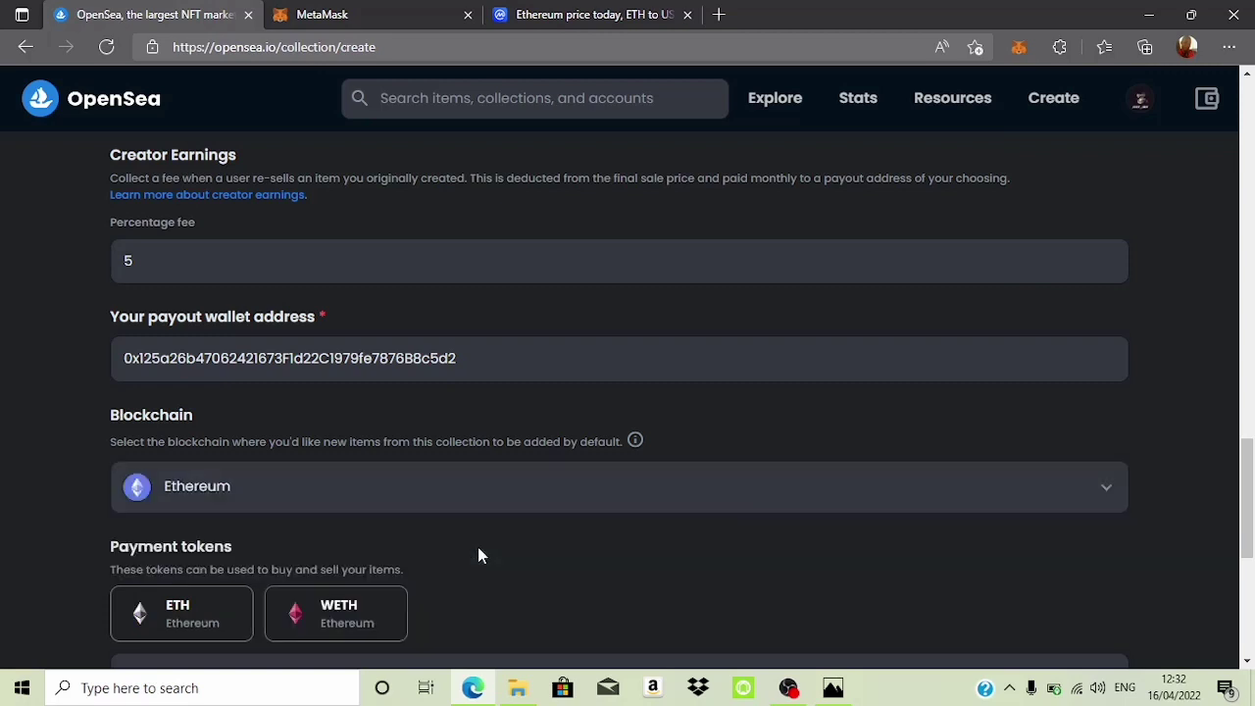
pyautogui.click(1110, 495)
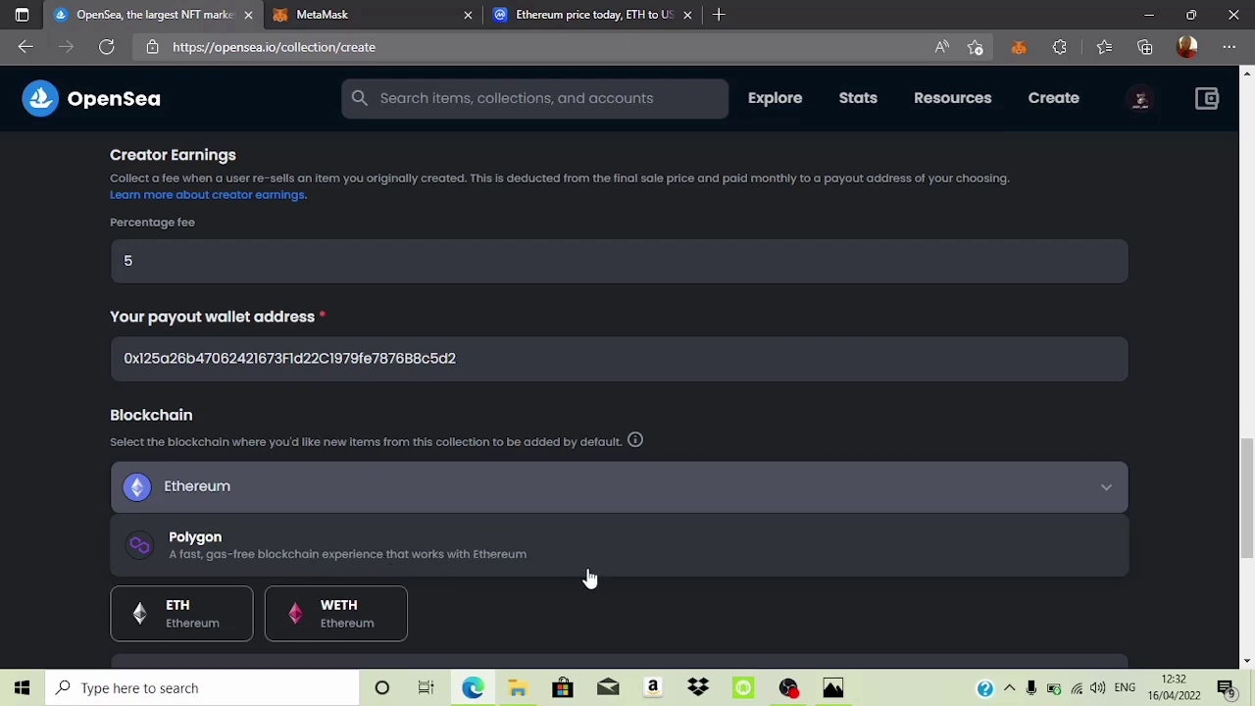
pyautogui.click(529, 547)
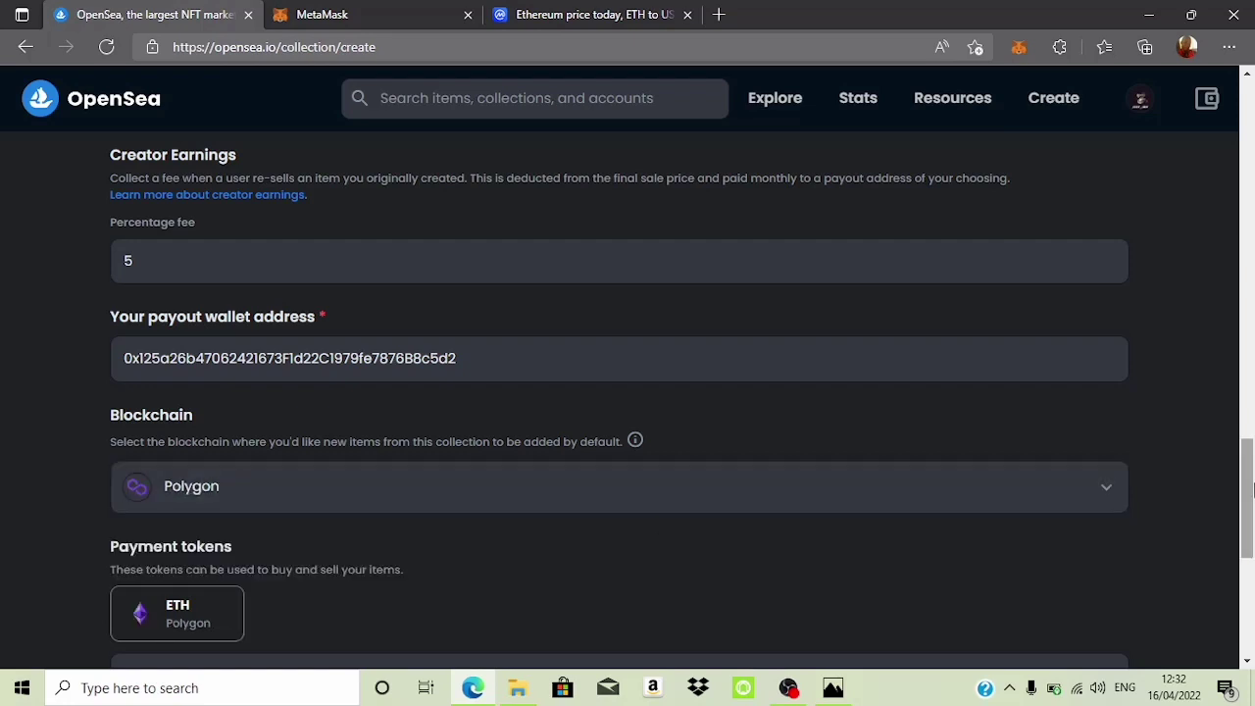
# Keep the Contained display theme and create the collection.
pyautogui.moveTo(1243, 468); pyautogui.dragTo(1249, 569)
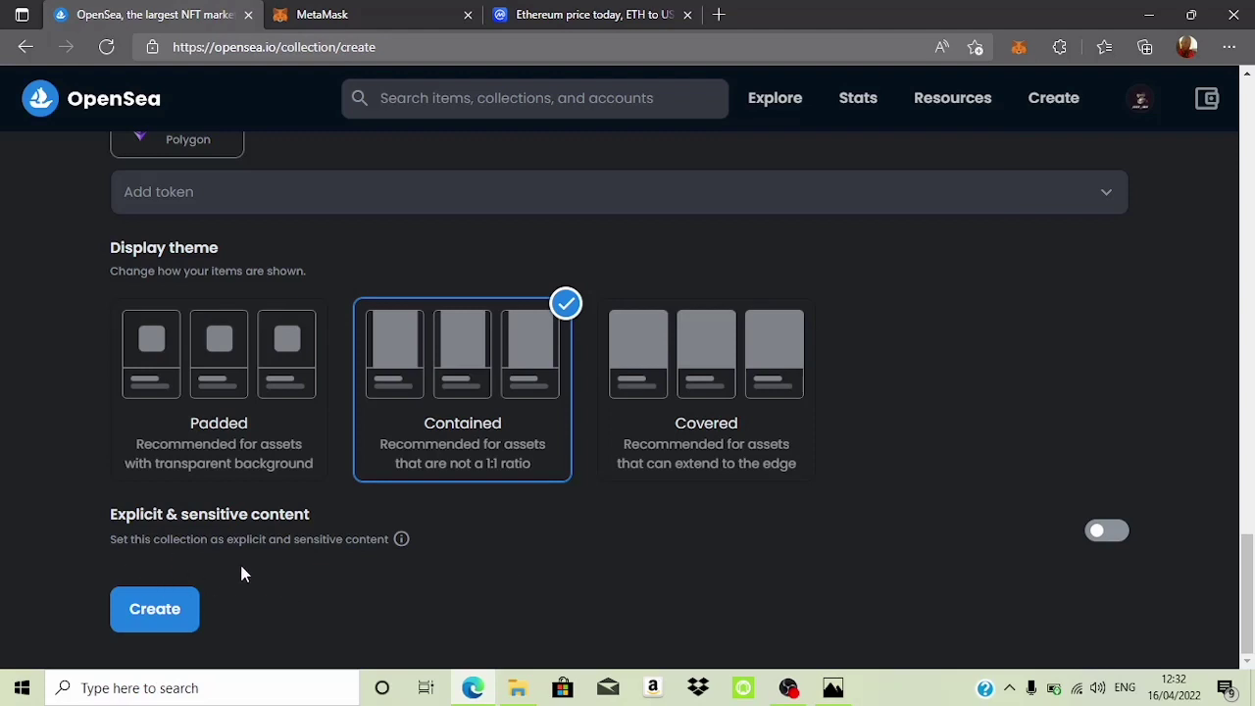
pyautogui.click(160, 610)
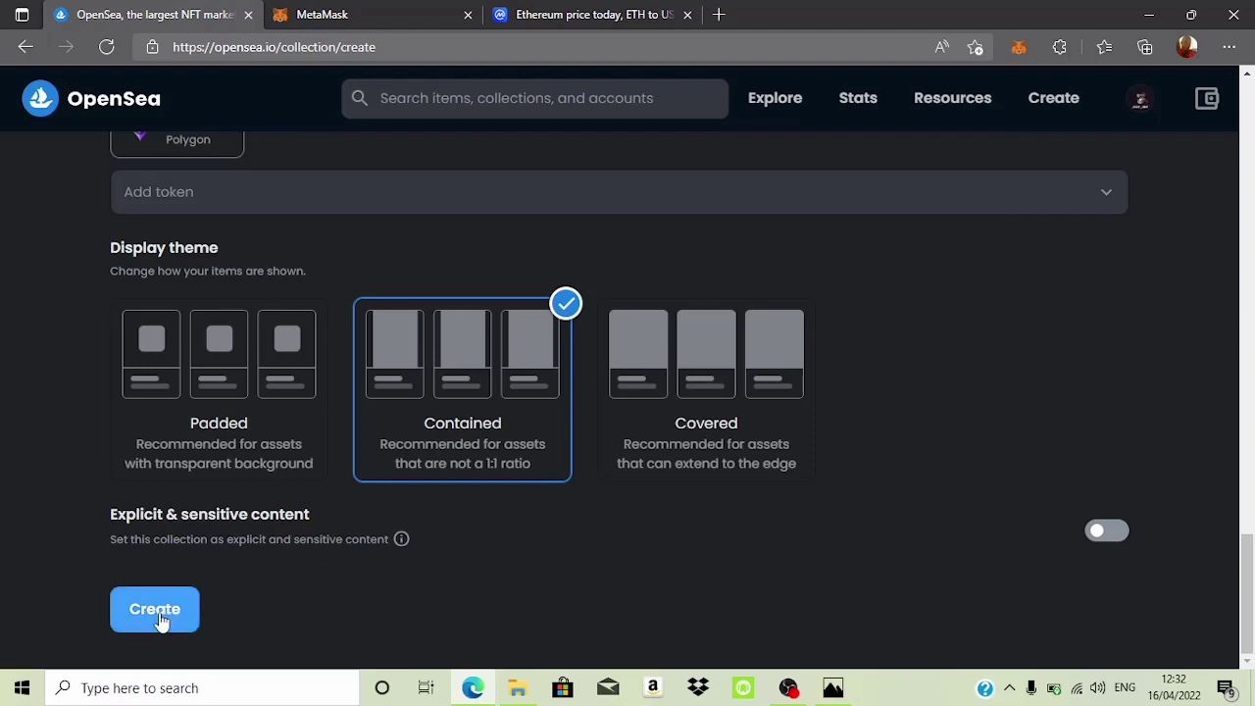
pyautogui.click(160, 613)
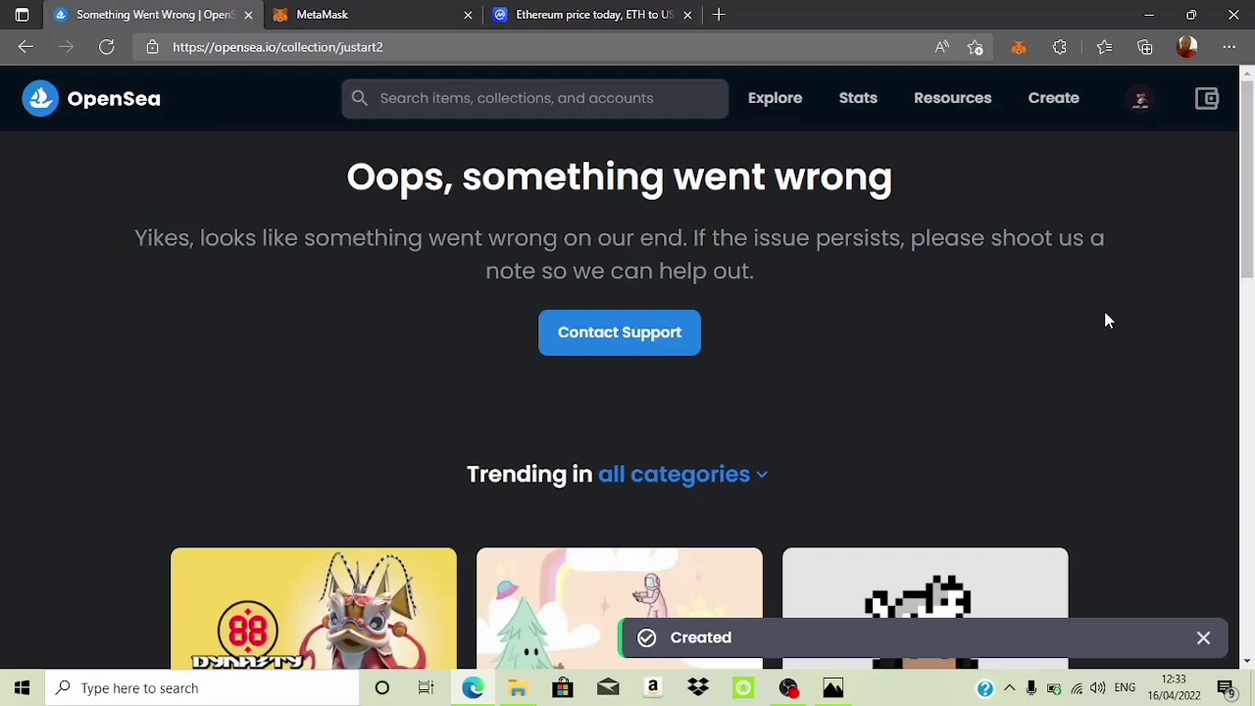
# Open the form for creating a new item and check which collections the item can be assigned to.
pyautogui.click(1054, 98)
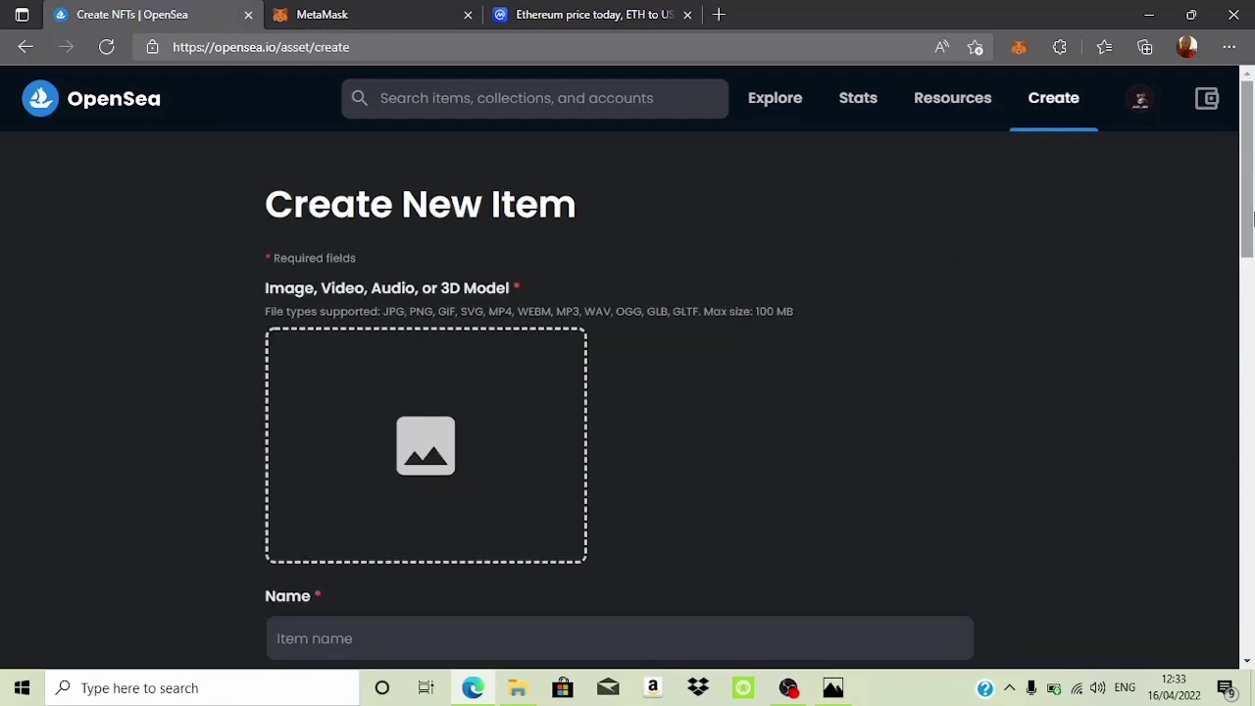
pyautogui.moveTo(1251, 218); pyautogui.dragTo(1249, 412)
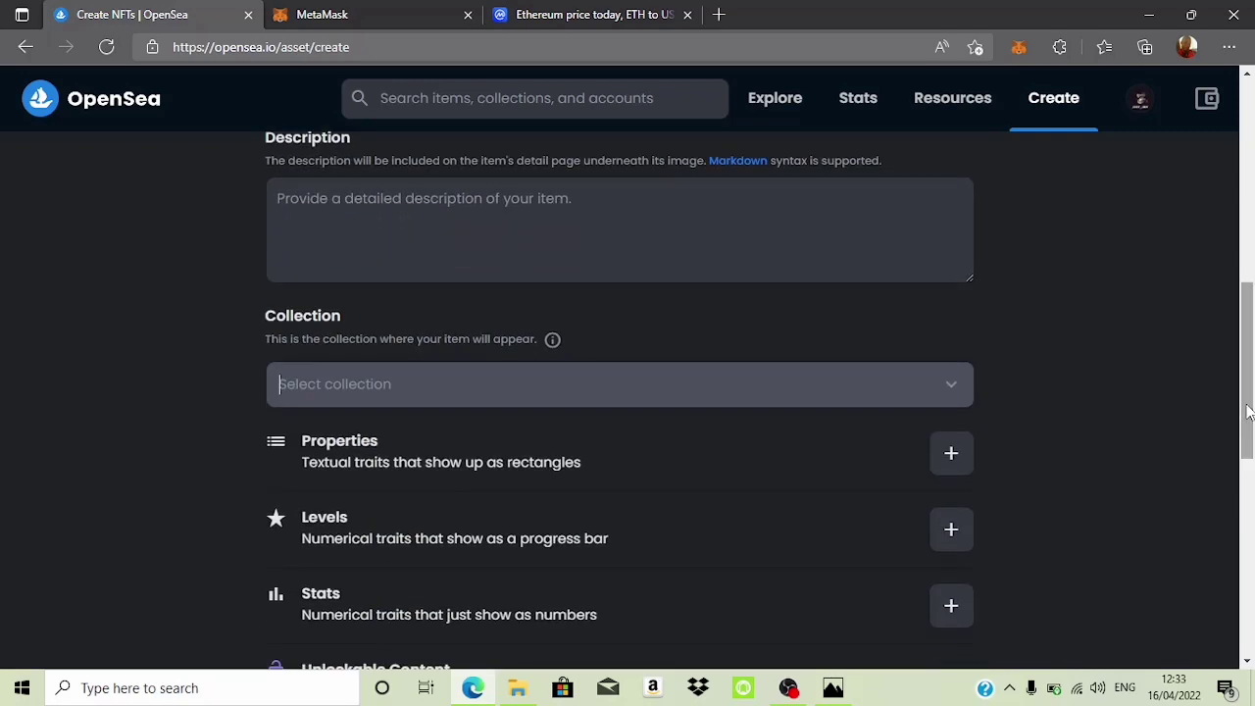
pyautogui.click(952, 385)
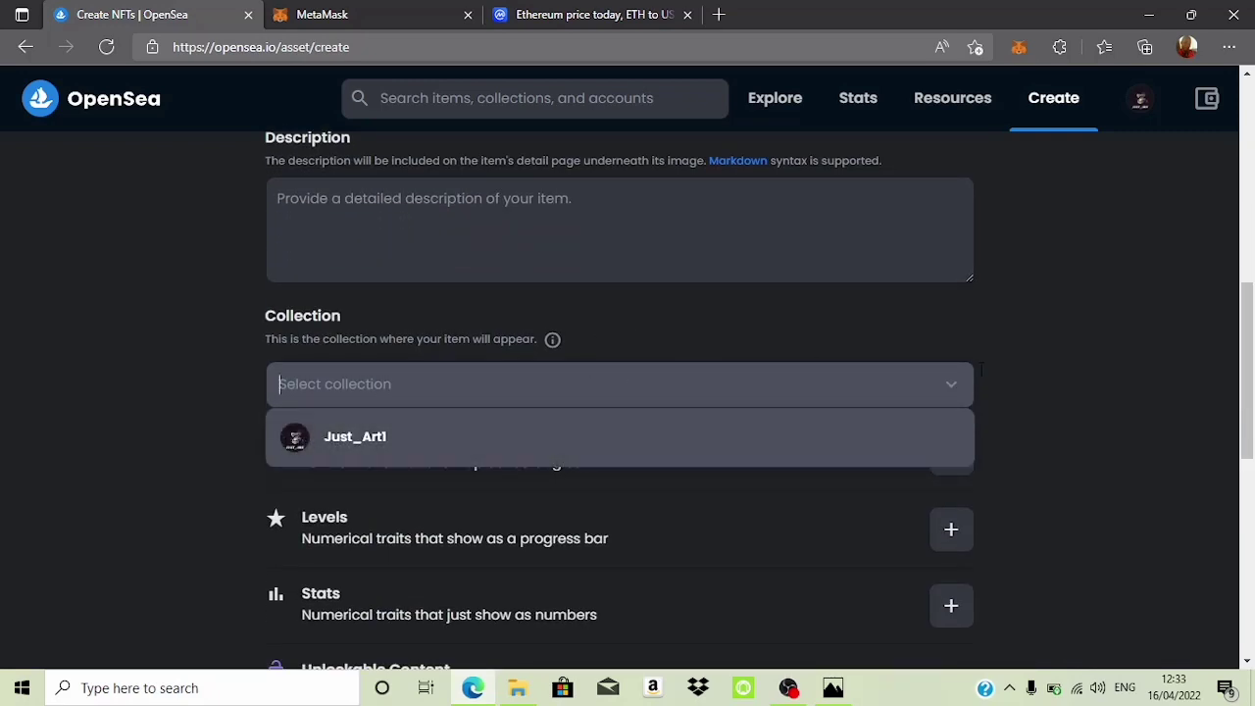
pyautogui.click(1156, 357)
pyautogui.moveTo(1251, 391); pyautogui.dragTo(1250, 157)
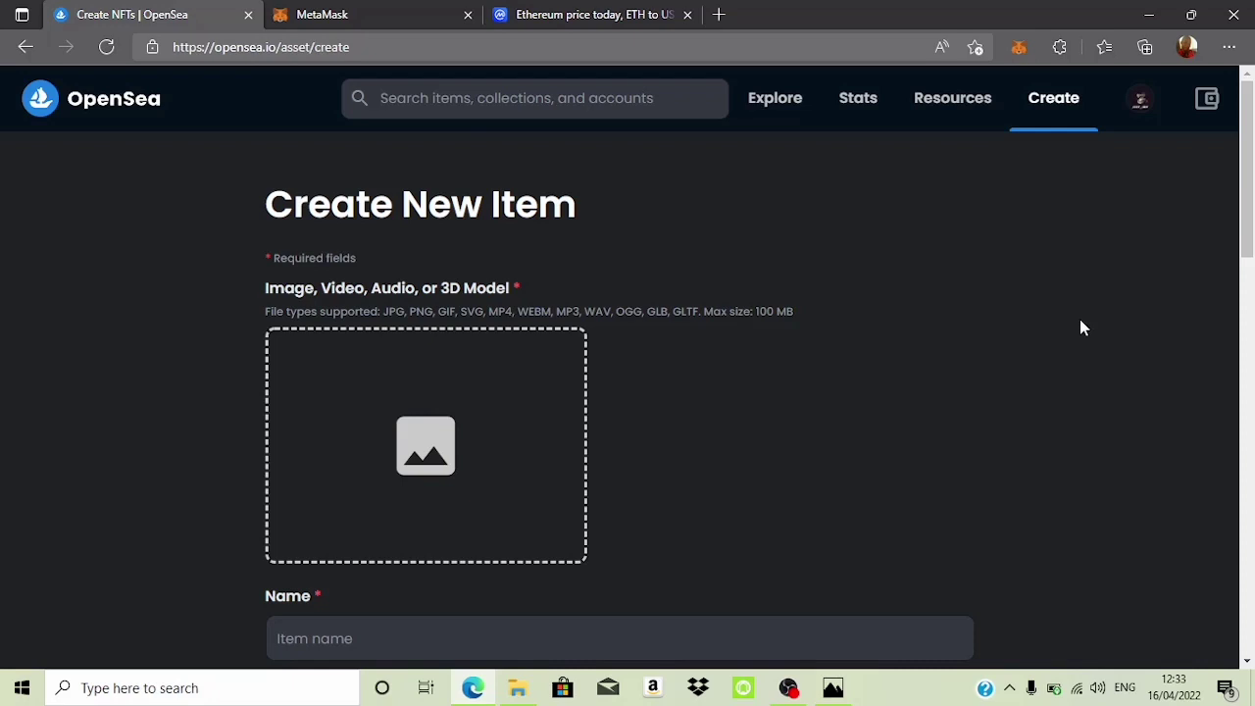
# Upload Screenshot_20220408-100506.png from the Pictures folder as the new item's image.
pyautogui.click(390, 443)
pyautogui.click(552, 157)
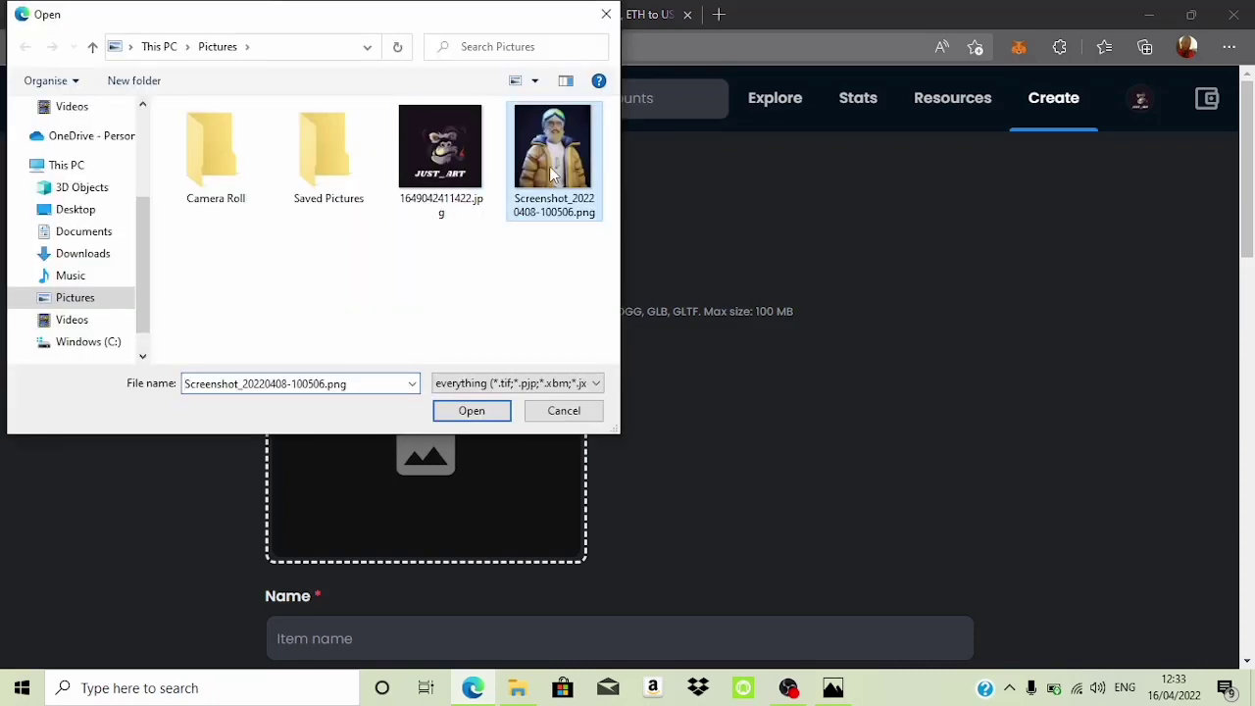
pyautogui.click(472, 410)
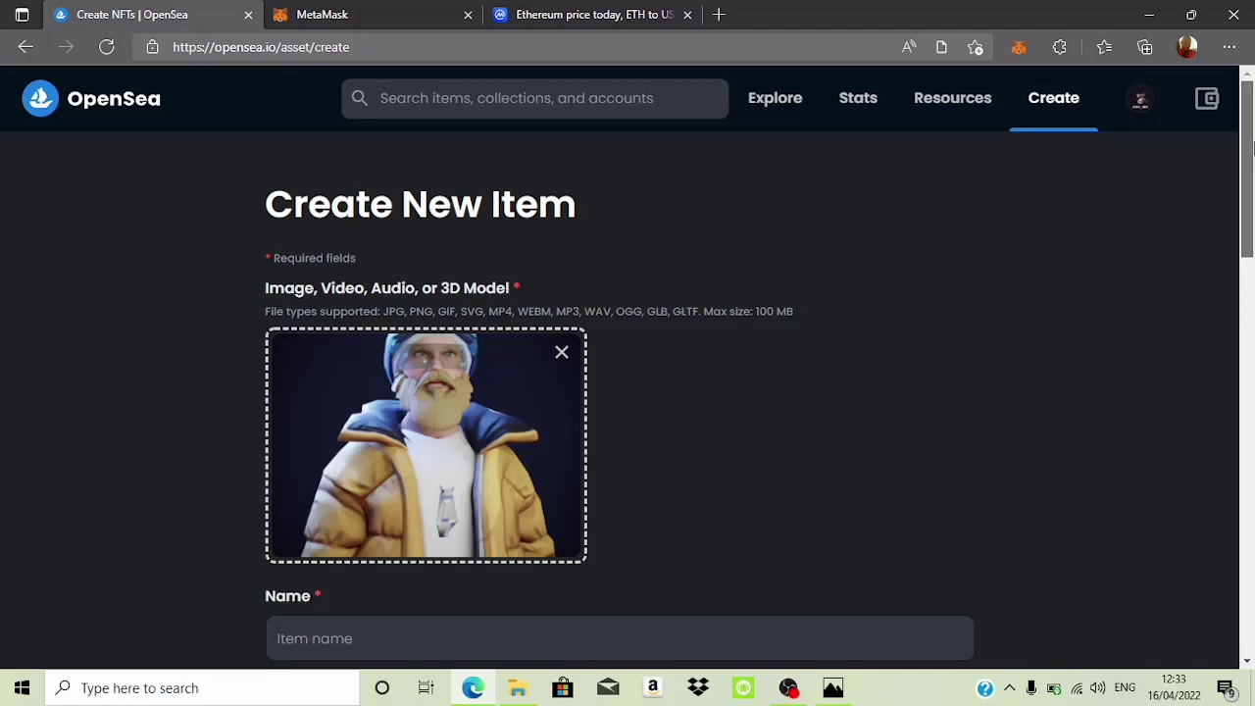
# Name the new item "smow beared".
pyautogui.scroll(-3, 740, 267)
pyautogui.click(653, 320)
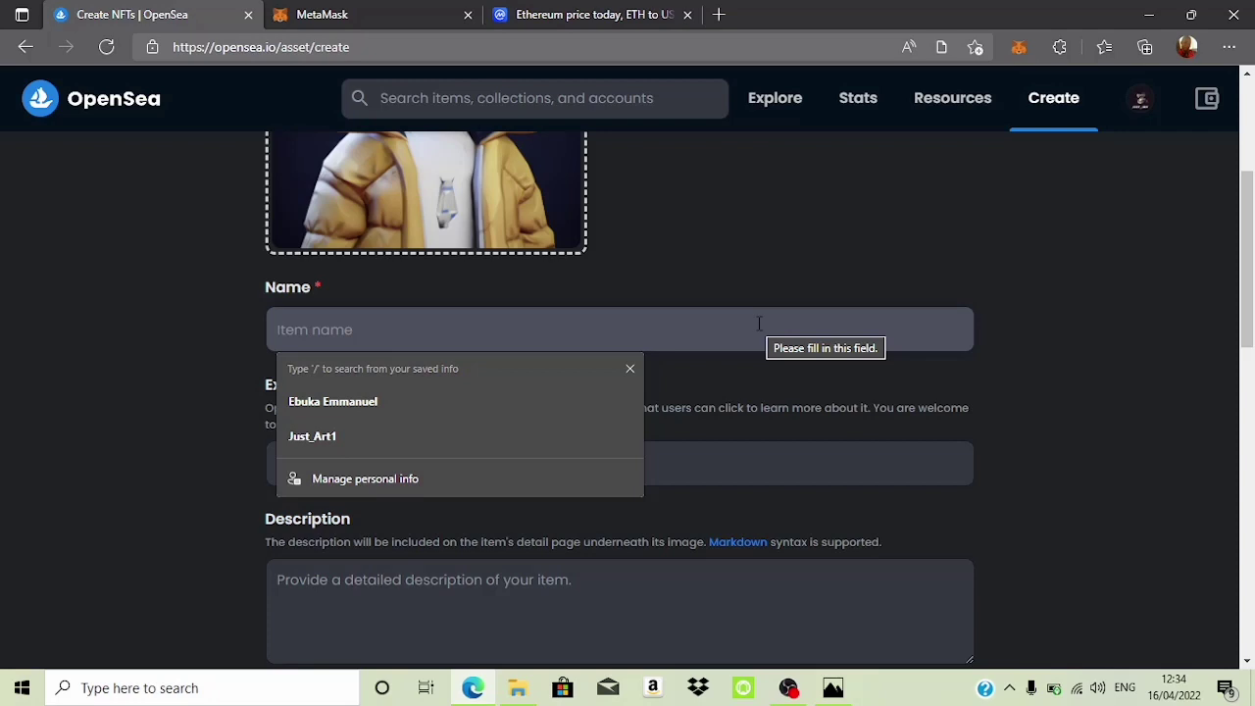
pyautogui.write('mow beared')
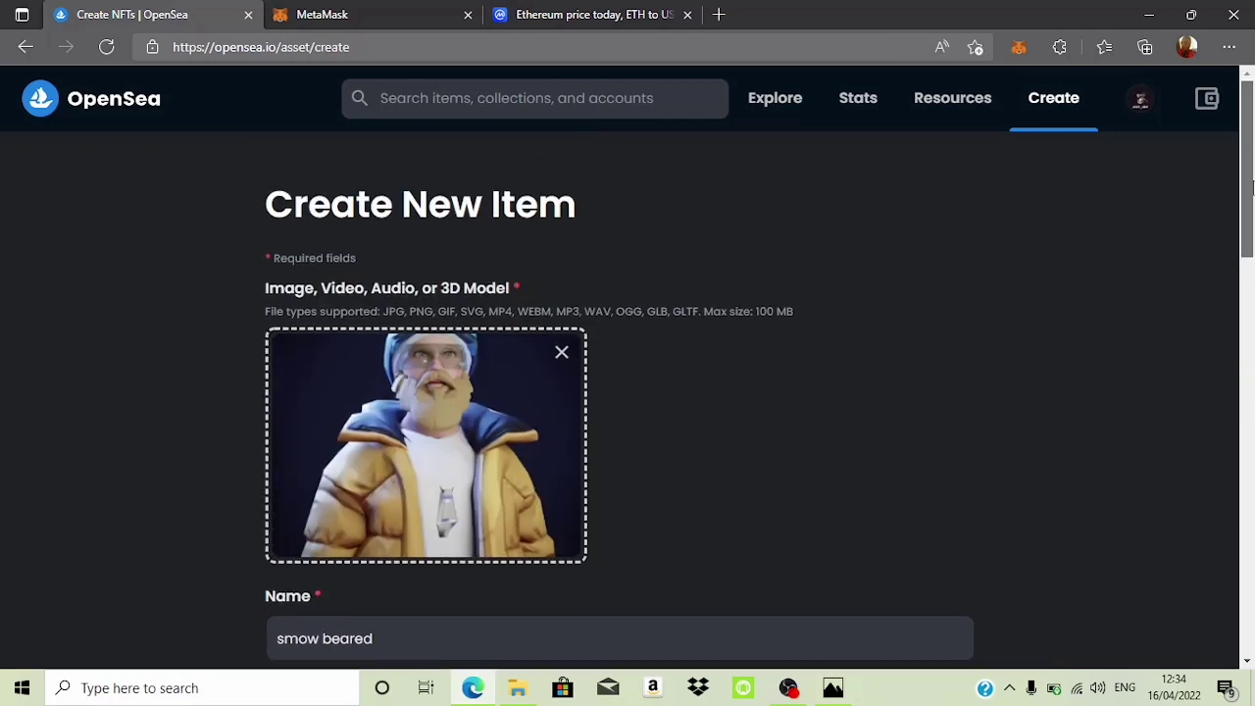
# Enter the item's description as "This is an nft of a snow beared man. very rare.".
pyautogui.scroll(-3, 1253, 373)
pyautogui.scroll(-1, 1252, 284)
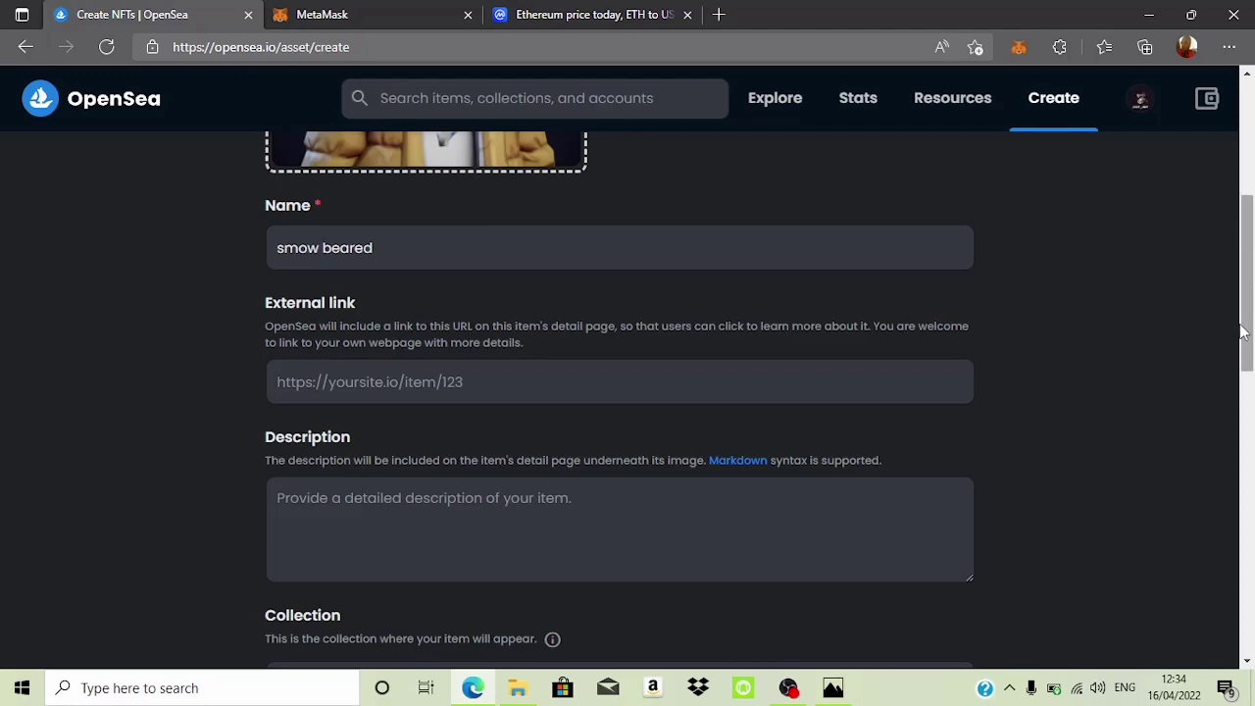
pyautogui.moveTo(1249, 331); pyautogui.dragTo(1252, 331)
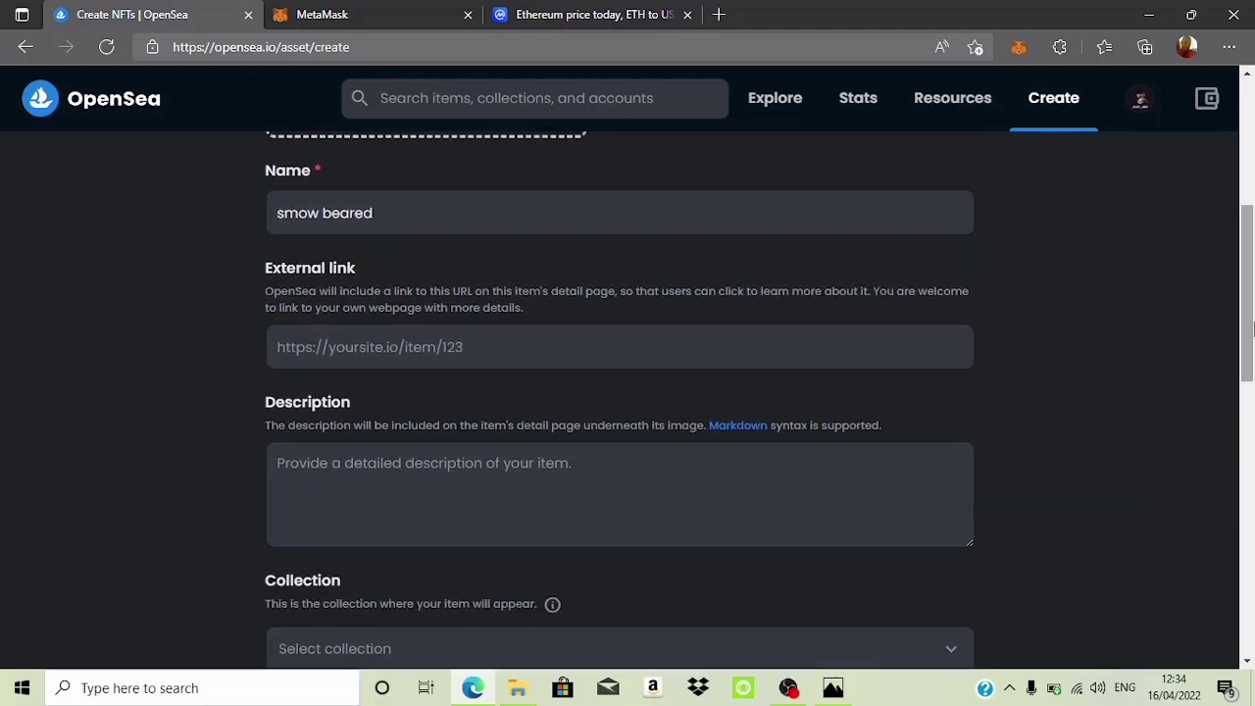
pyautogui.click(430, 463)
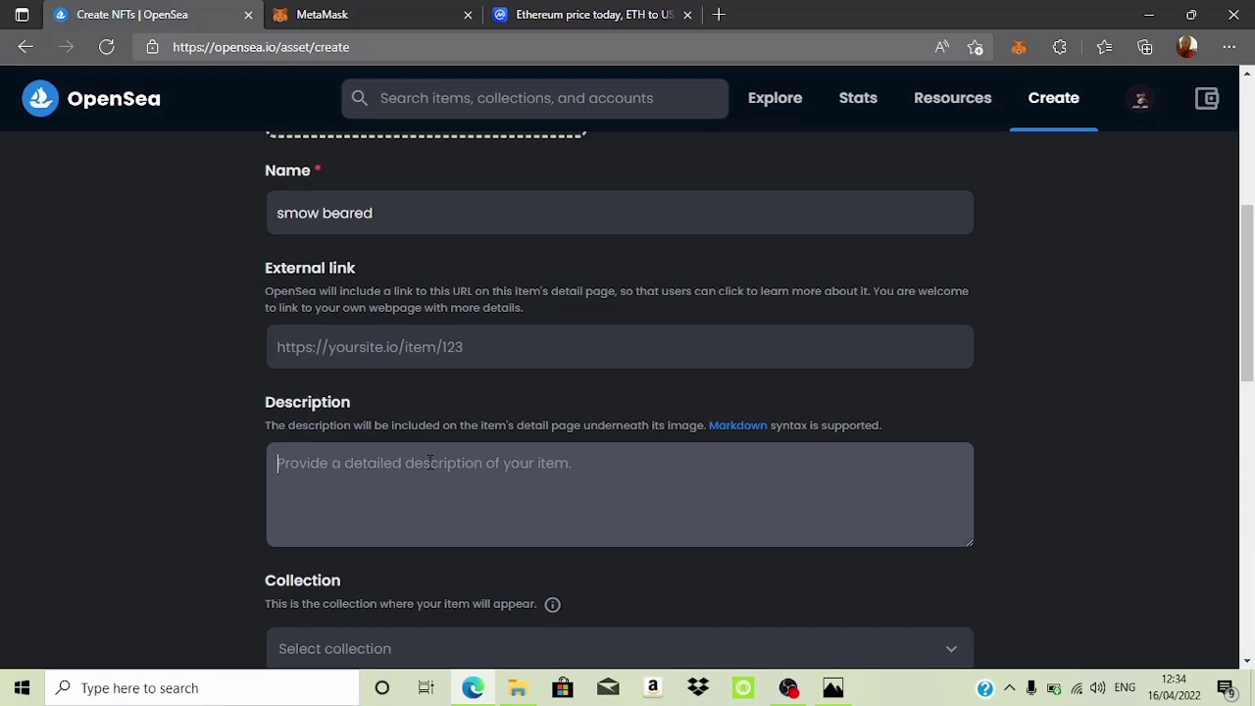
pyautogui.write('th')
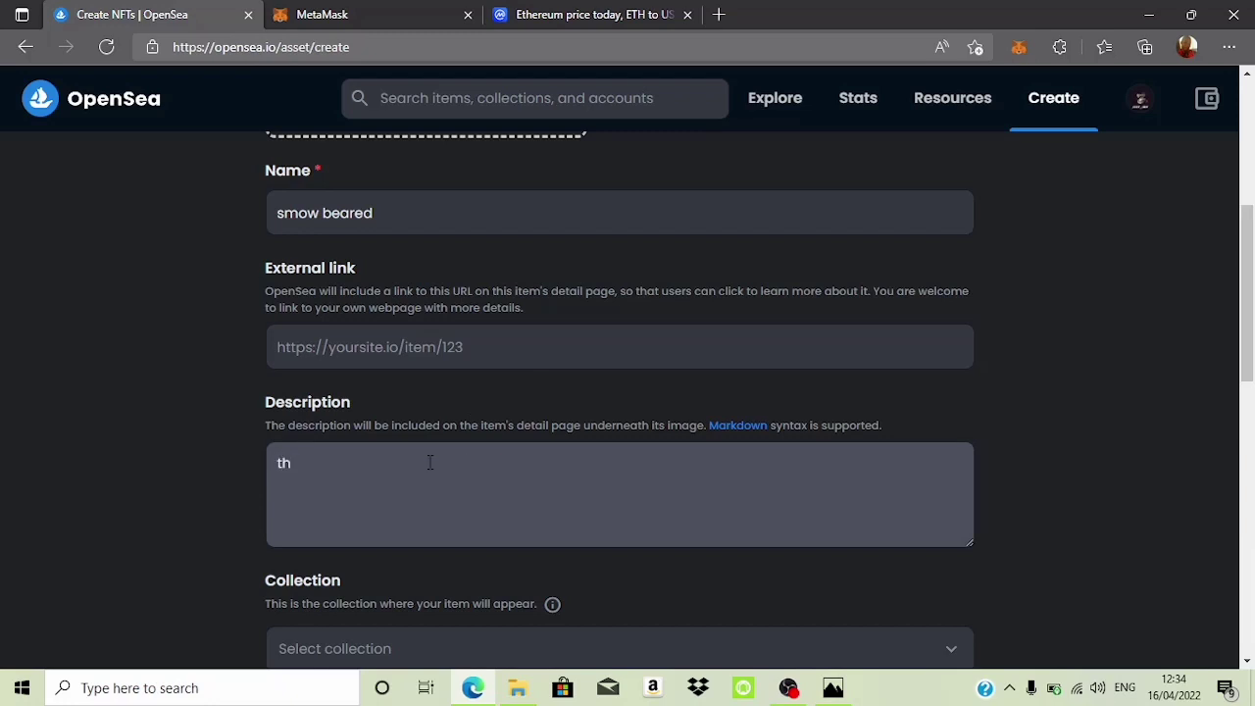
pyautogui.press('BackSpace')
pyautogui.press('BackSpace')
pyautogui.write('his is a')
pyautogui.write('n nft of a ')
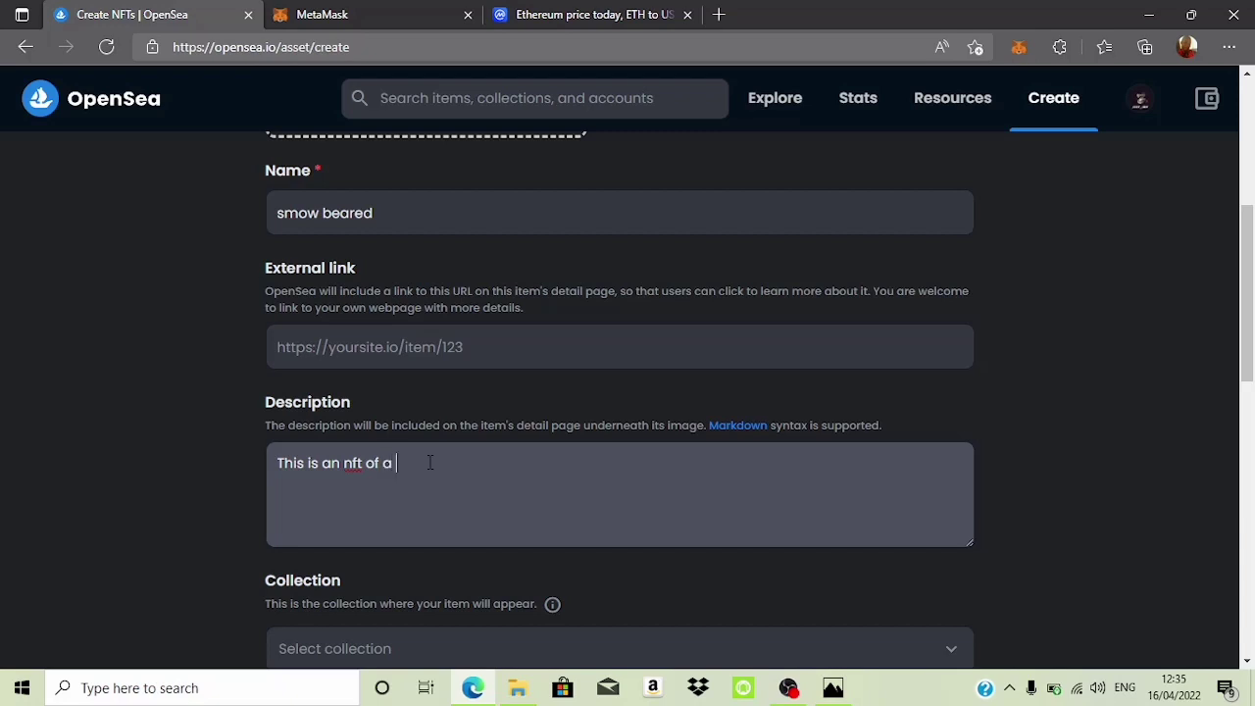
pyautogui.write('snow beared man')
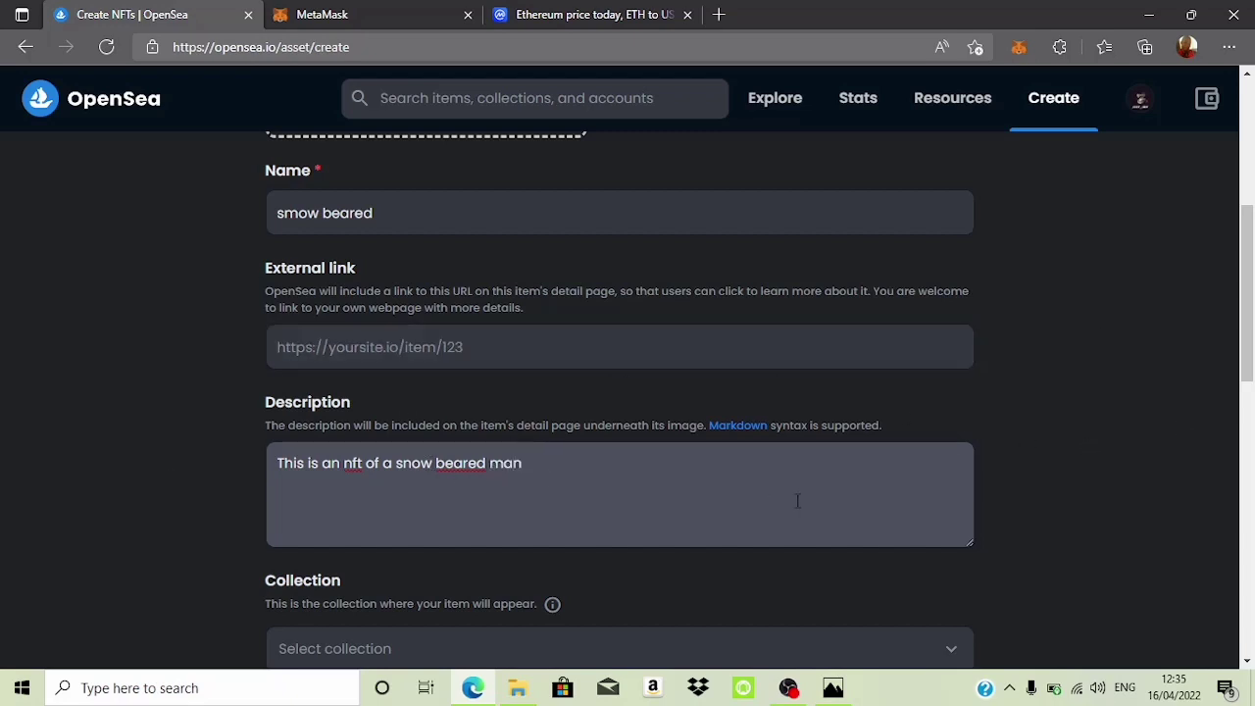
pyautogui.write('. ')
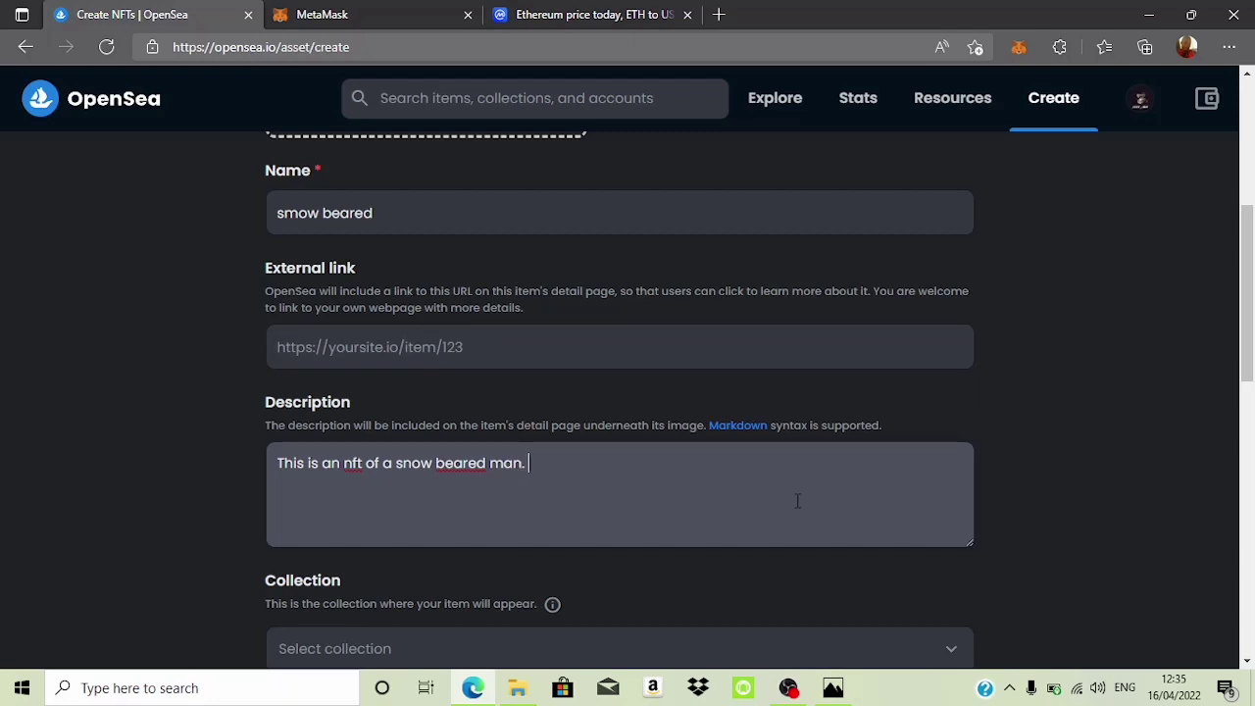
pyautogui.write('very ra')
pyautogui.write('e')
pyautogui.write('re')
# Assign the new item to the Just_Art1 collection.
pyautogui.moveTo(1250, 267); pyautogui.dragTo(1251, 334)
pyautogui.click(951, 429)
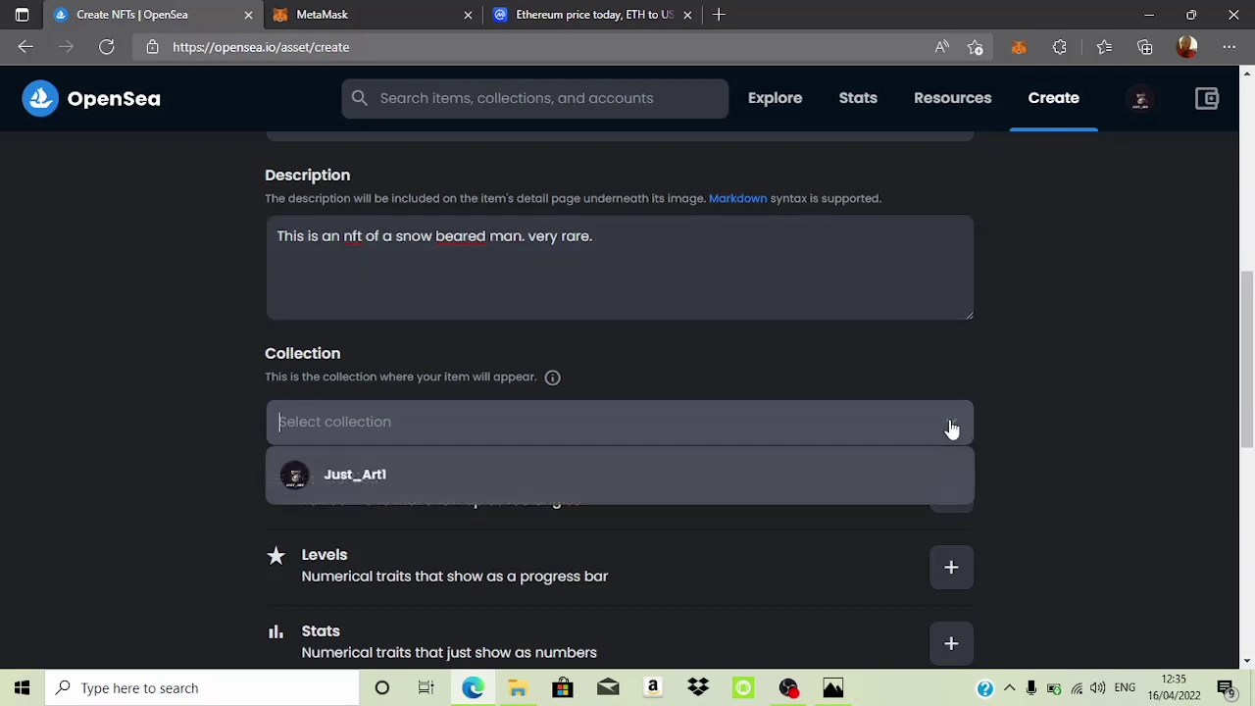
pyautogui.click(533, 491)
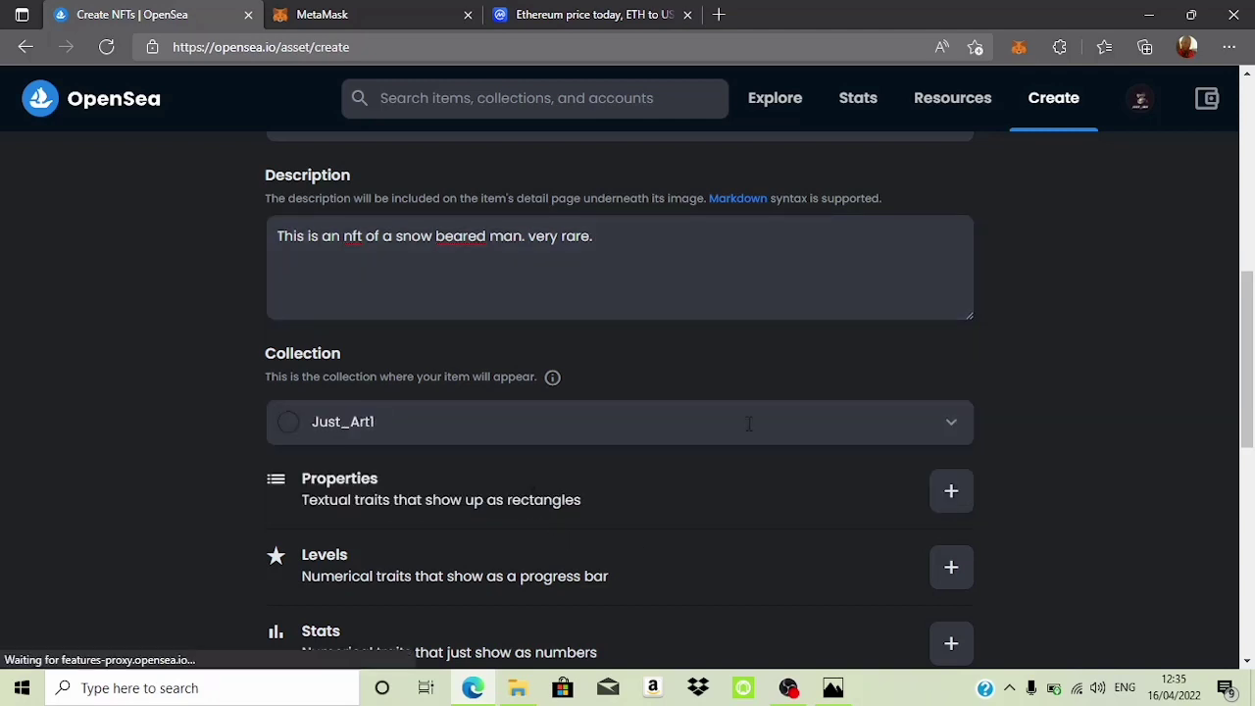
# Add and save the item properties Rarerity %100, and beared, gadget, jacket and colored each set to true.
pyautogui.scroll(-2, 860, 346)
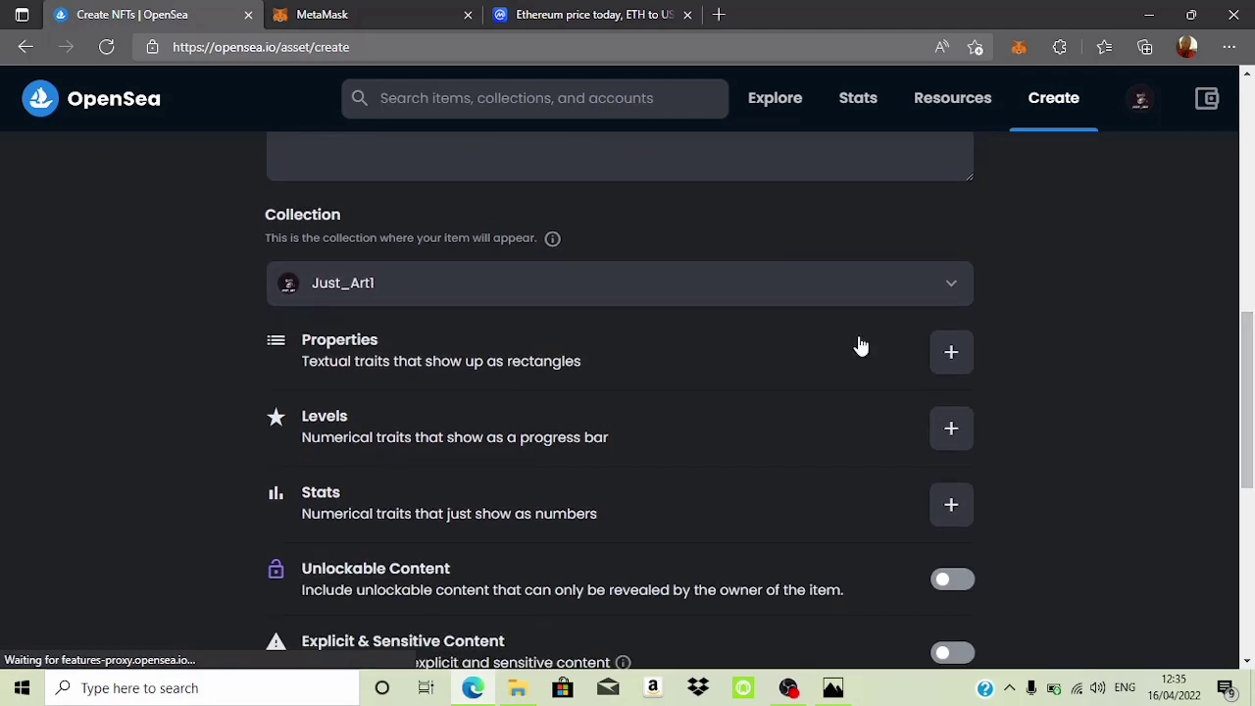
pyautogui.click(960, 358)
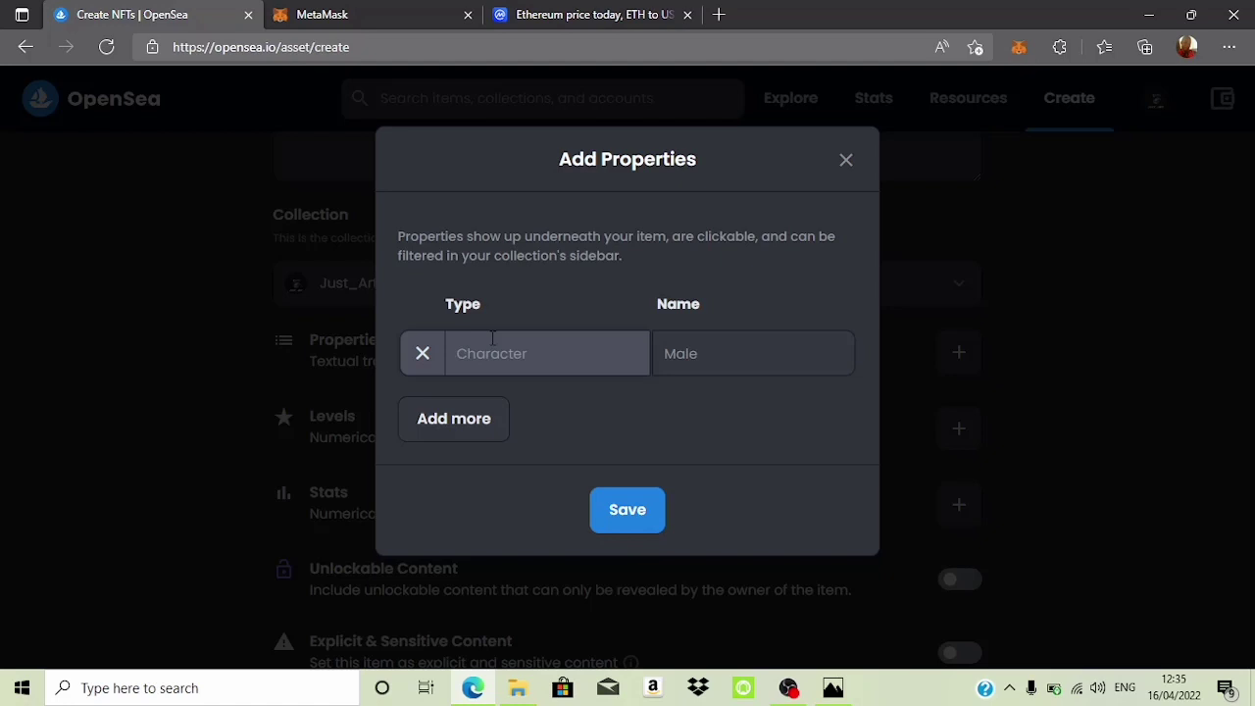
pyautogui.write('Rarer')
pyautogui.press('BackSpace')
pyautogui.press('BackSpace')
pyautogui.write('ity')
pyautogui.click(717, 353)
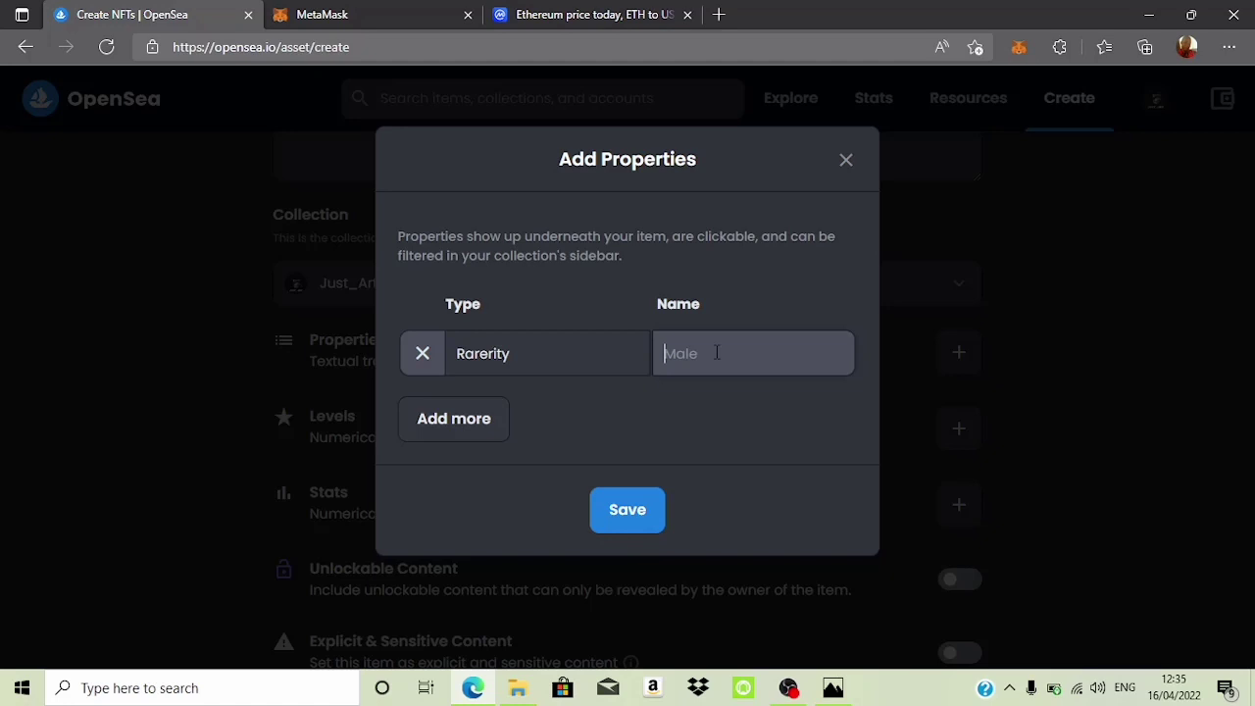
pyautogui.write('100')
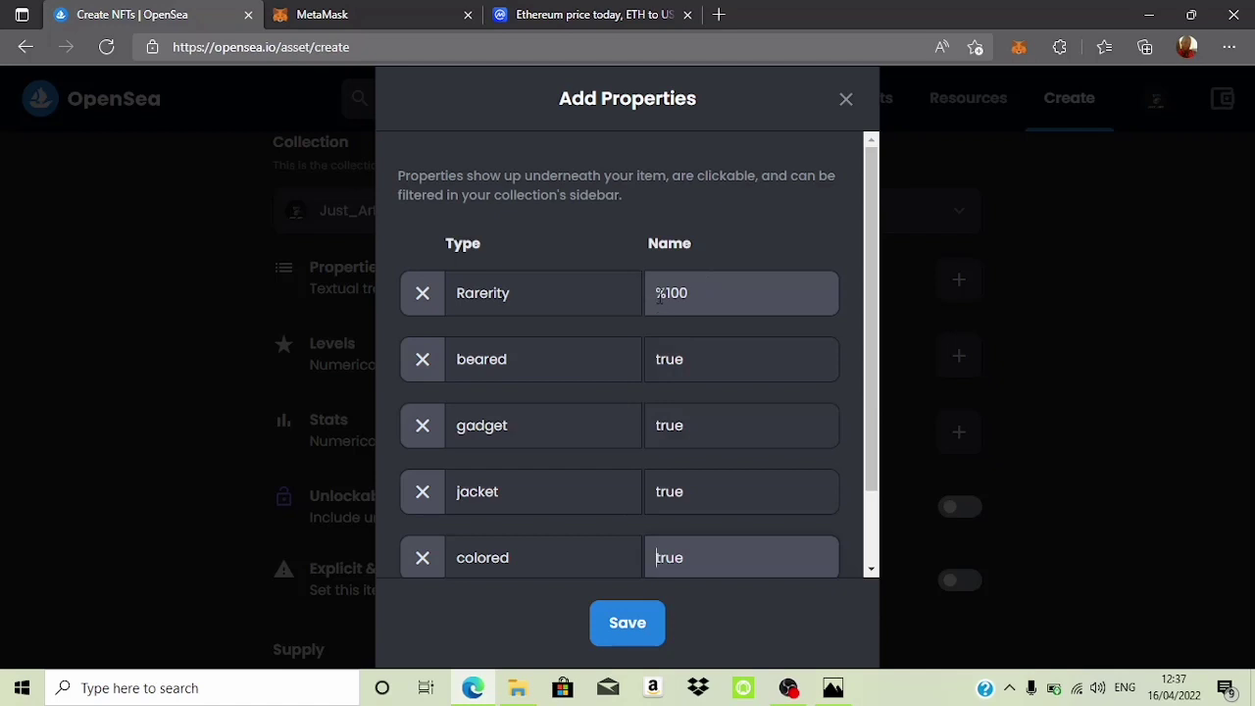
pyautogui.click(646, 630)
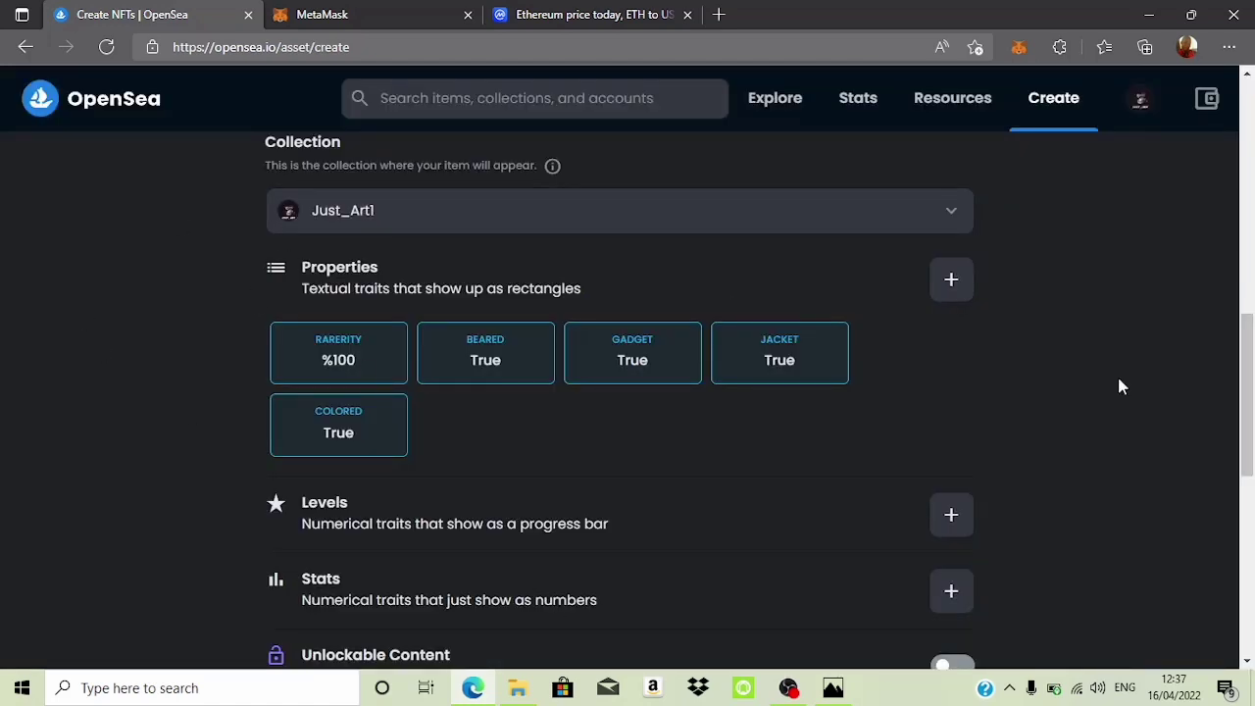
# Set the new item's blockchain to Polygon.
pyautogui.scroll(-2, 1251, 403)
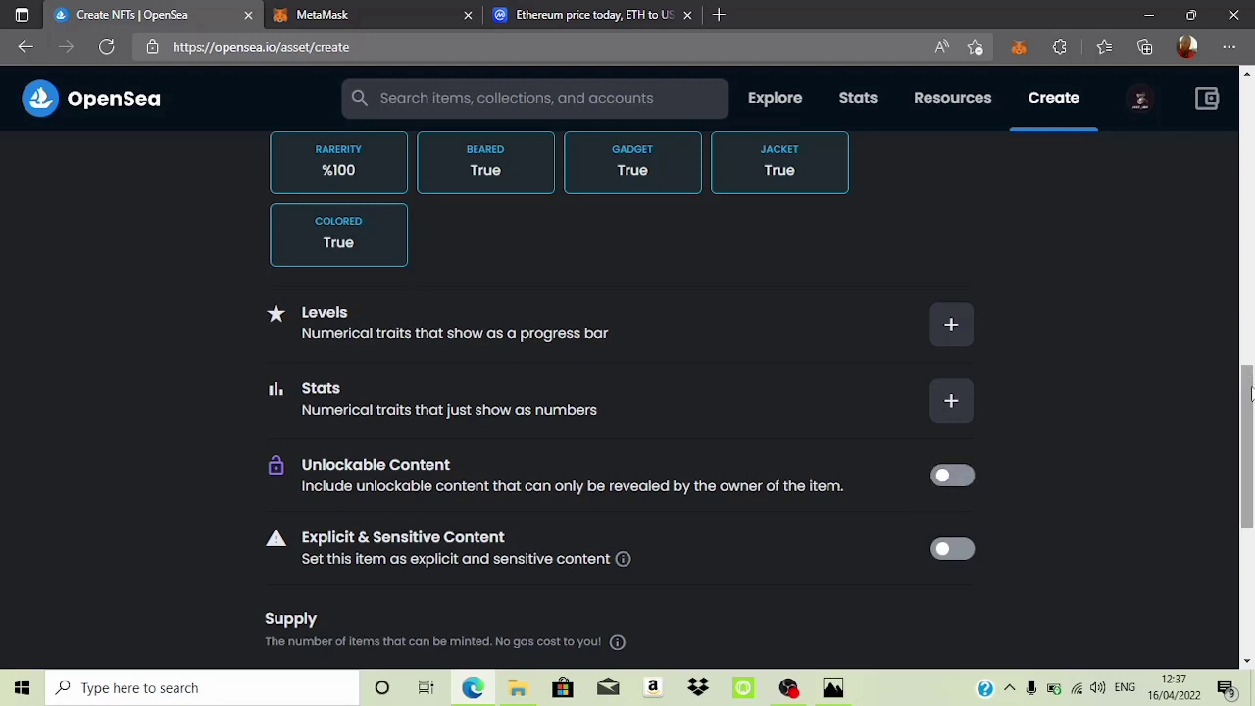
pyautogui.moveTo(1251, 398); pyautogui.dragTo(1253, 478)
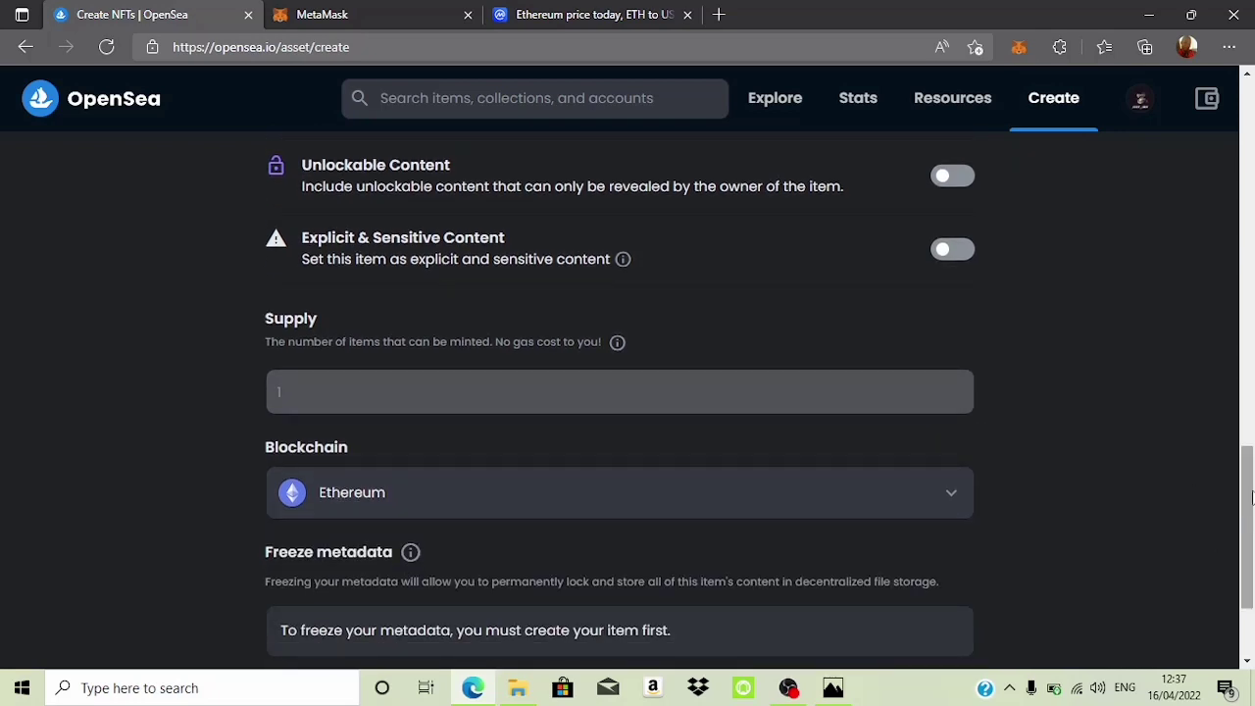
pyautogui.moveTo(1251, 497); pyautogui.dragTo(1253, 528)
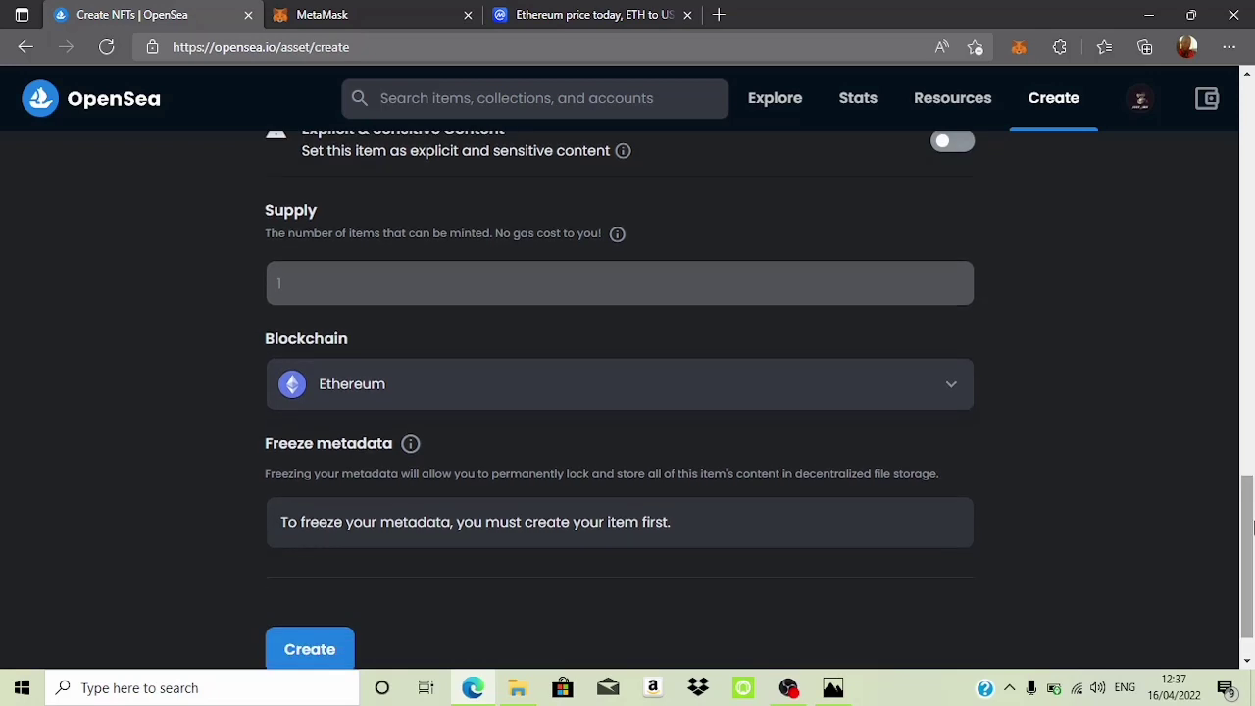
pyautogui.click(946, 396)
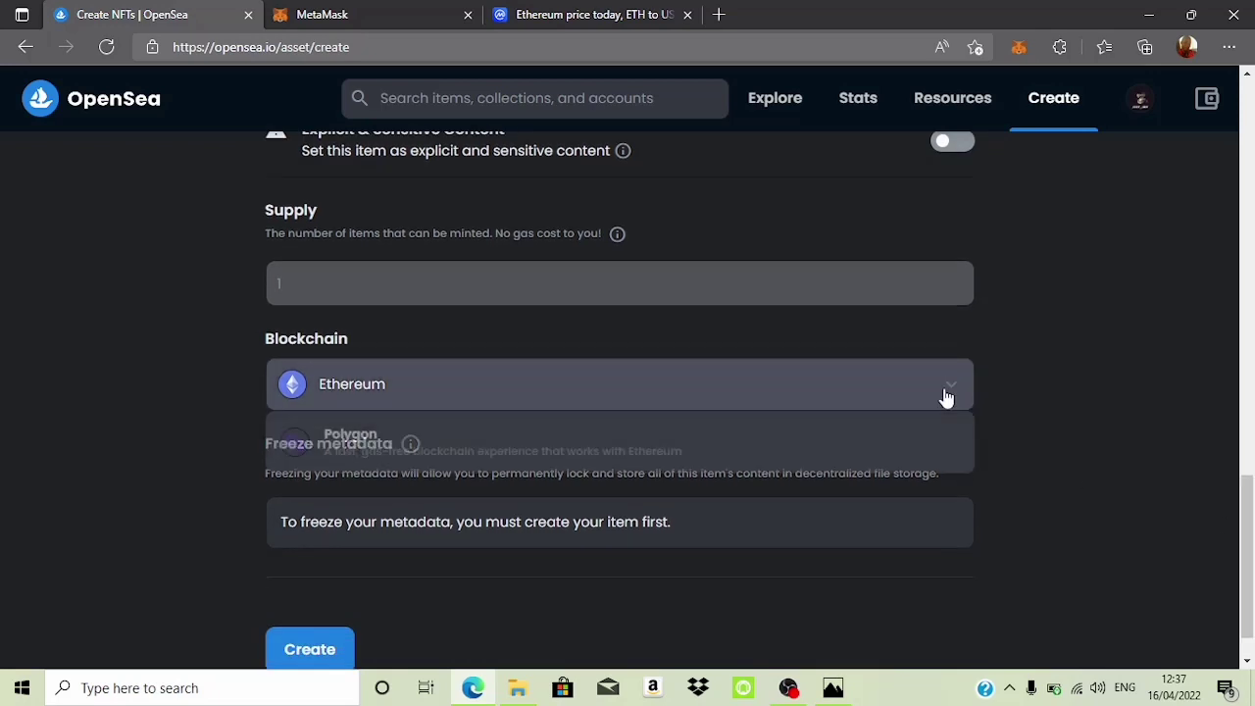
pyautogui.click(630, 442)
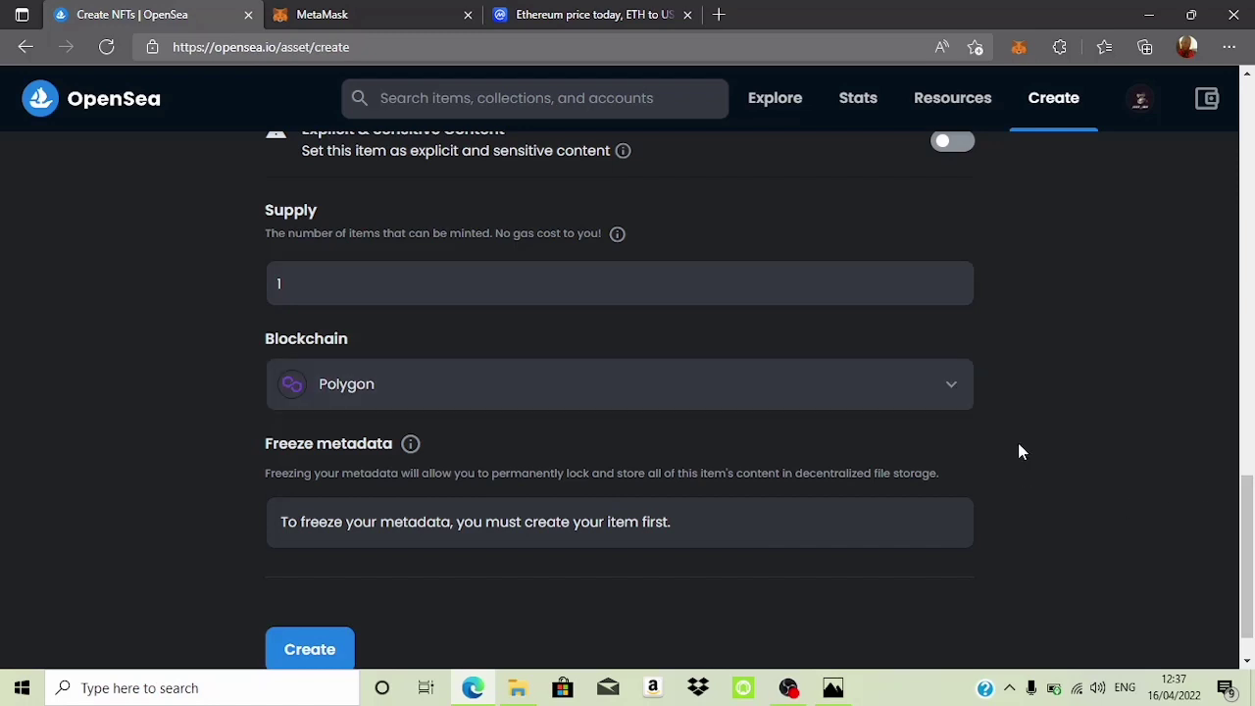
# Set the item's mintable supply to 4.
pyautogui.scroll(1, 456, 336)
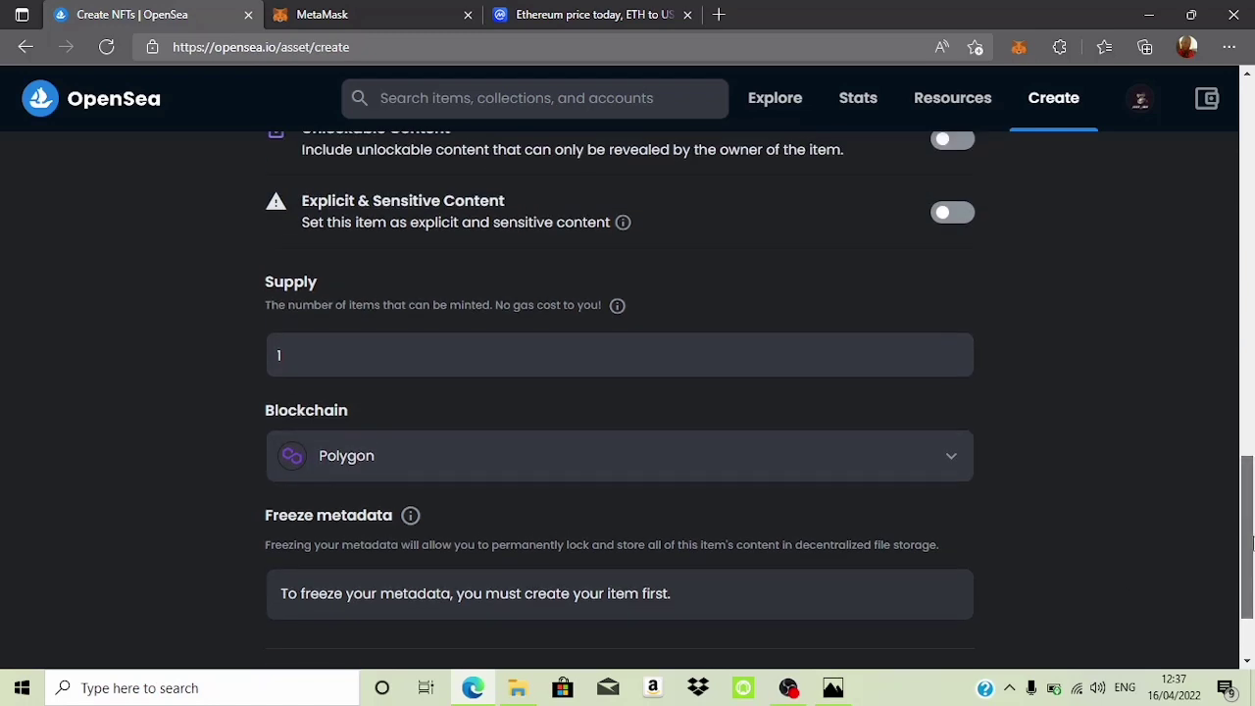
pyautogui.click(421, 359)
pyautogui.press('BackSpace')
pyautogui.write('4')
pyautogui.click(1105, 441)
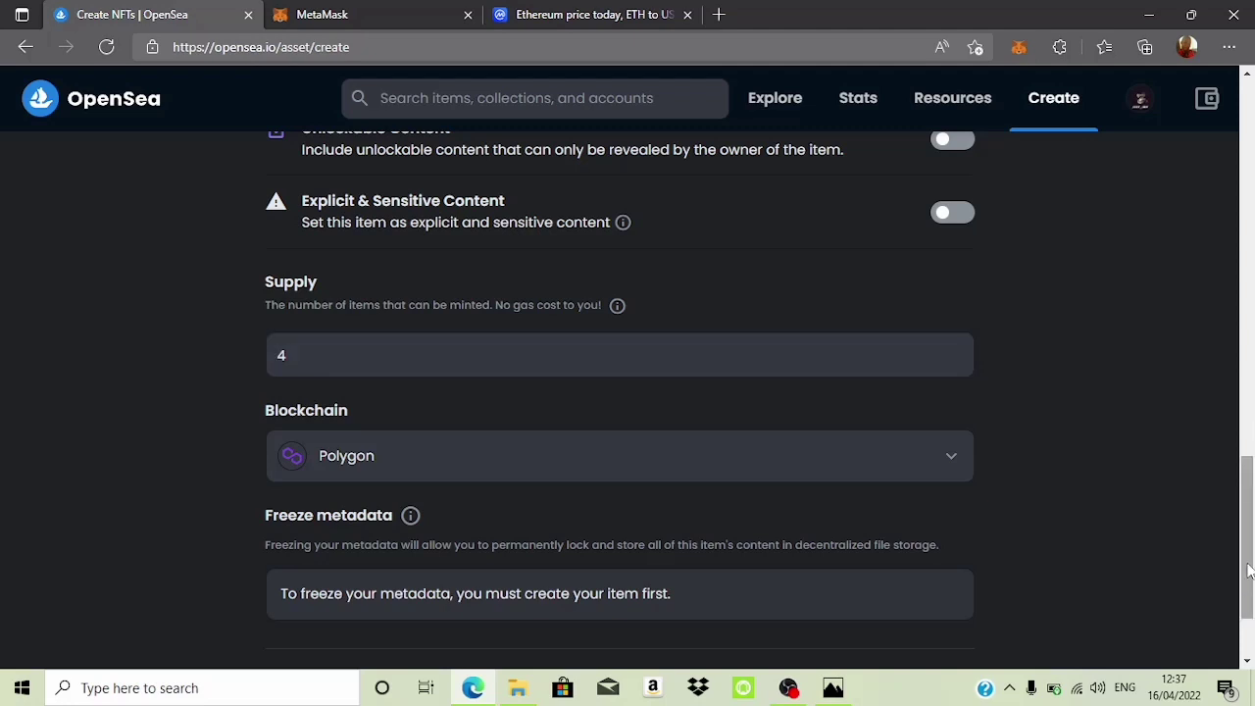
# Create the item, pass the human verification by selecting all images with stairs, and dismiss the creation message.
pyautogui.scroll(-1, 1249, 579)
pyautogui.scroll(-1, 1249, 589)
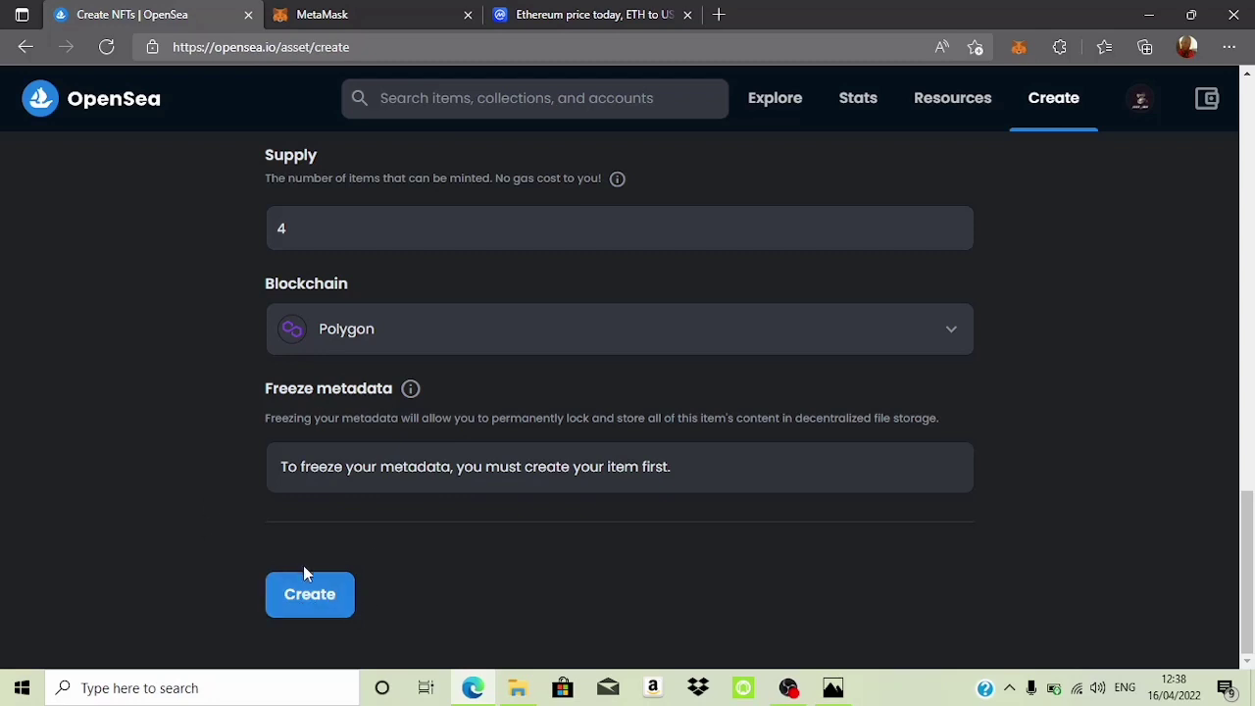
pyautogui.click(303, 603)
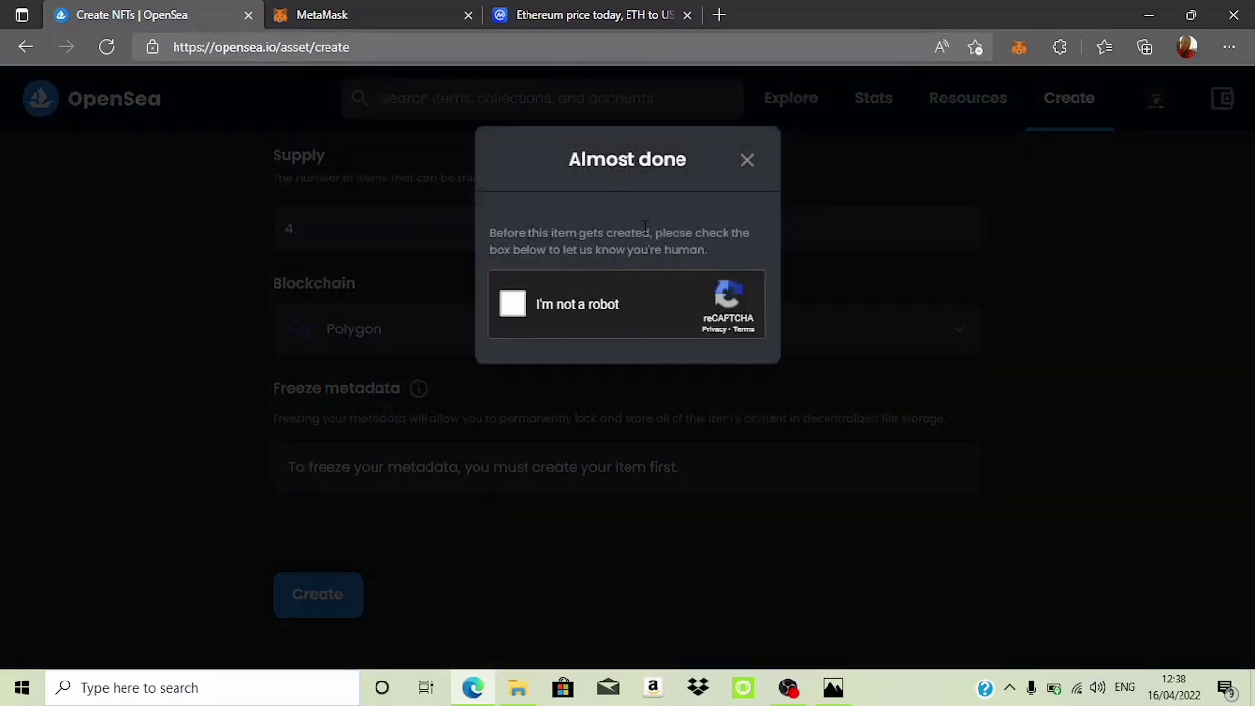
pyautogui.click(511, 305)
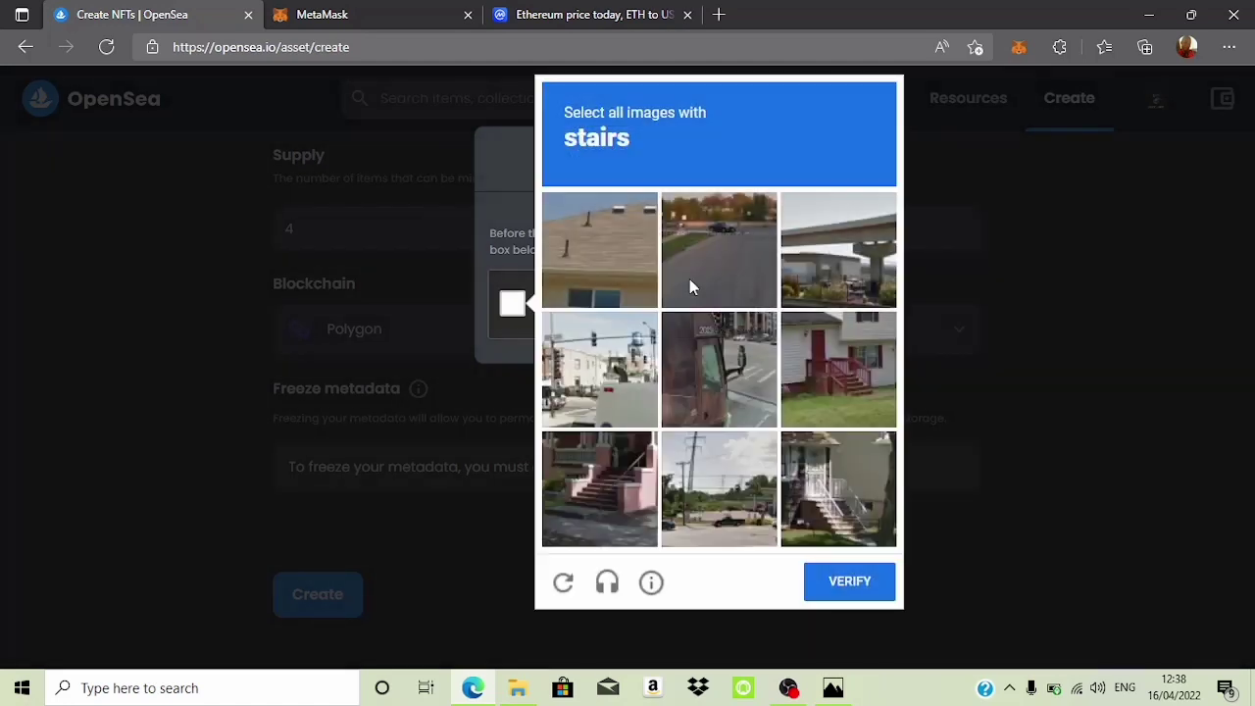
pyautogui.click(826, 473)
pyautogui.click(881, 367)
pyautogui.click(598, 486)
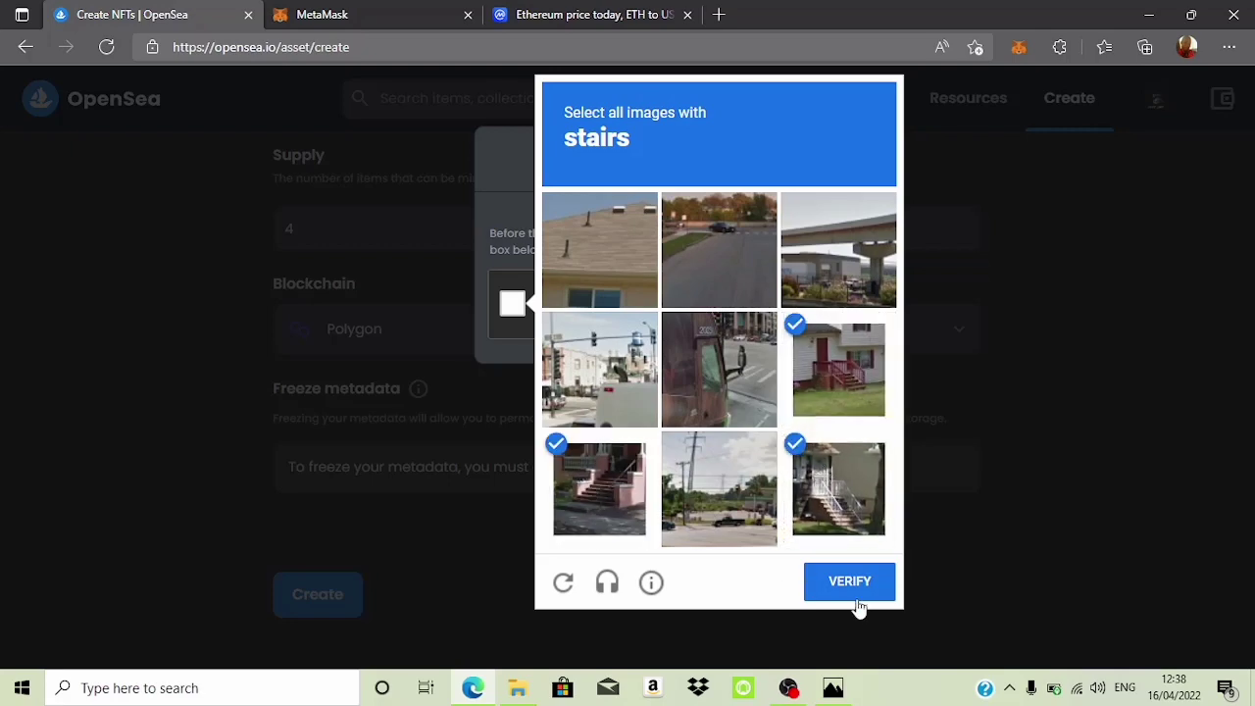
pyautogui.click(851, 581)
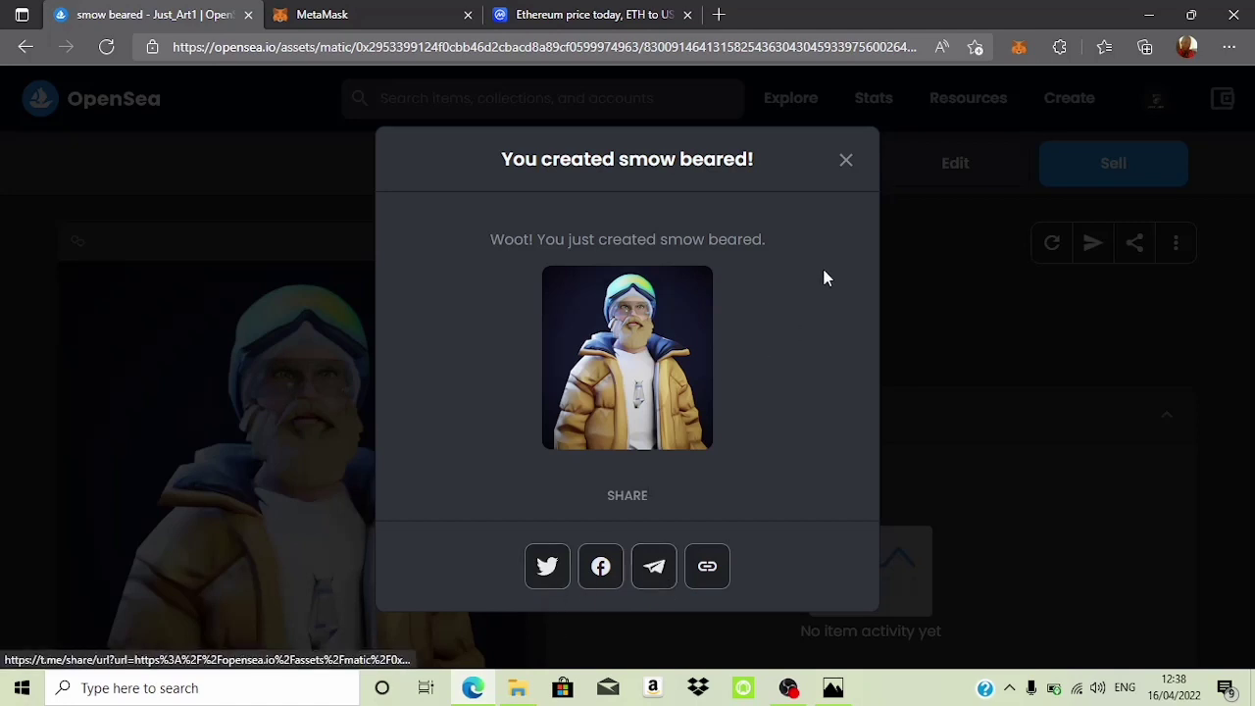
pyautogui.click(848, 162)
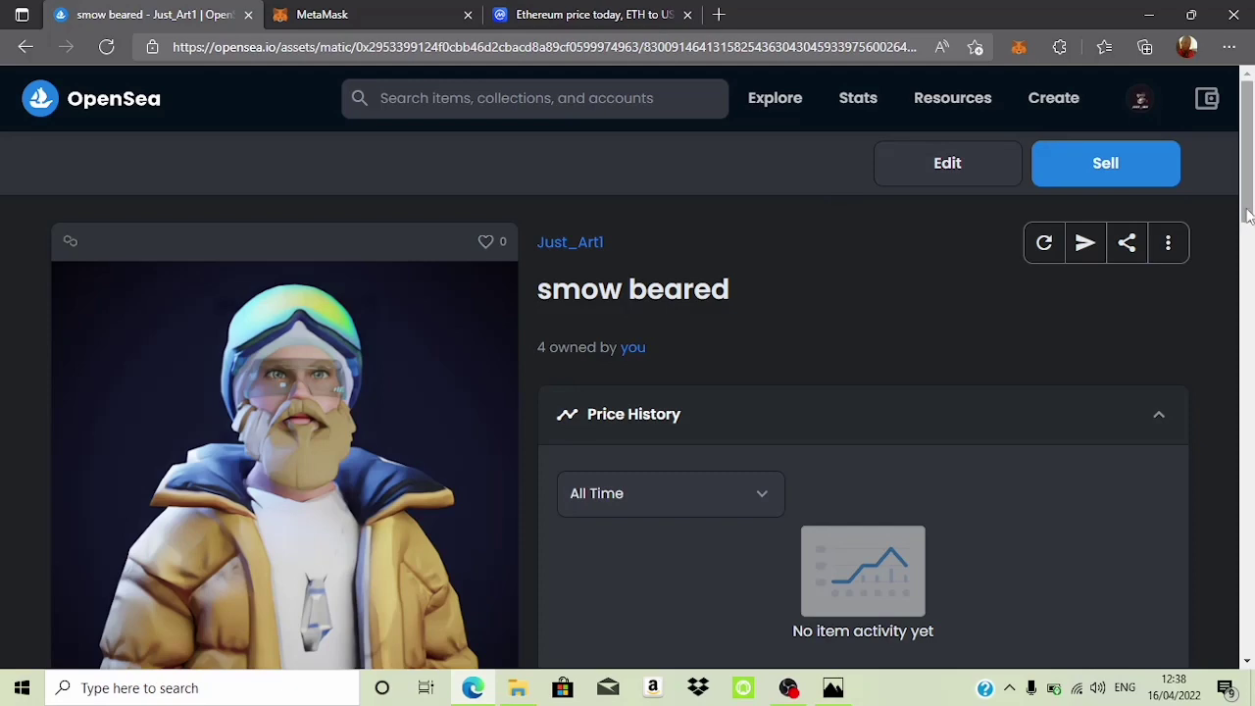
# Start listing the smow beared item for sale with a quantity of 3.
pyautogui.moveTo(1249, 216); pyautogui.dragTo(1249, 299)
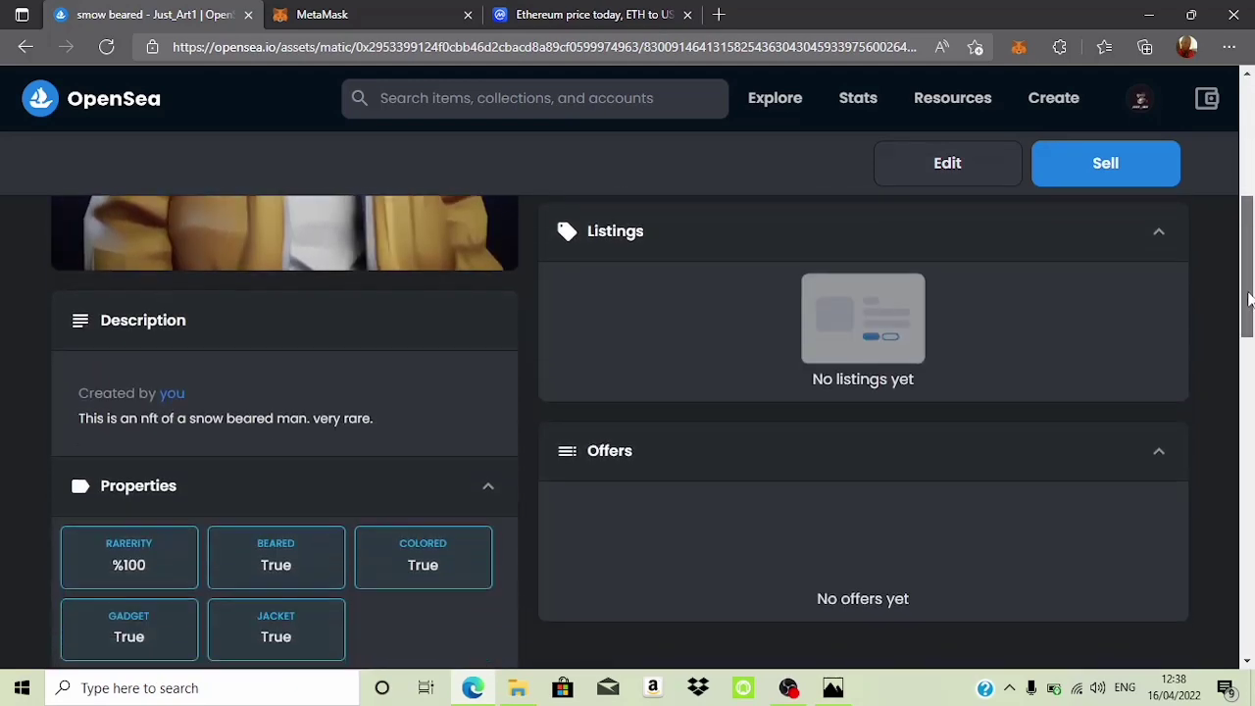
pyautogui.scroll(5, 1249, 300)
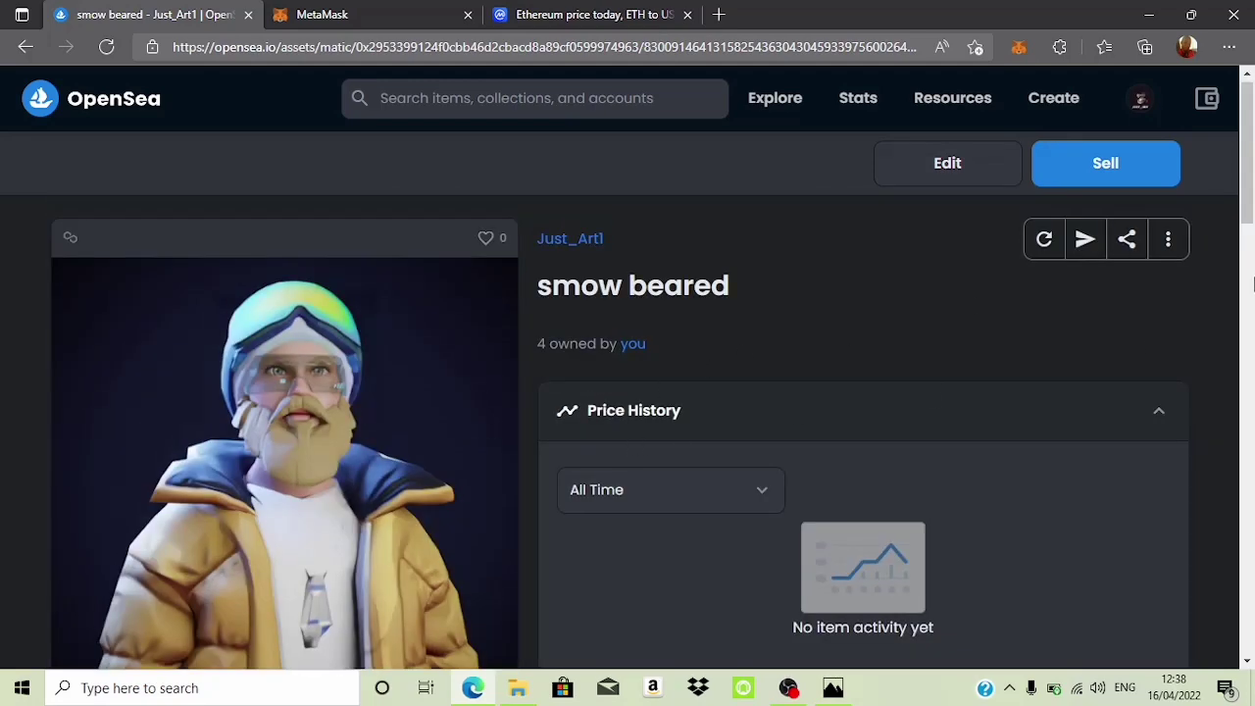
pyautogui.moveTo(1248, 177); pyautogui.dragTo(1248, 231)
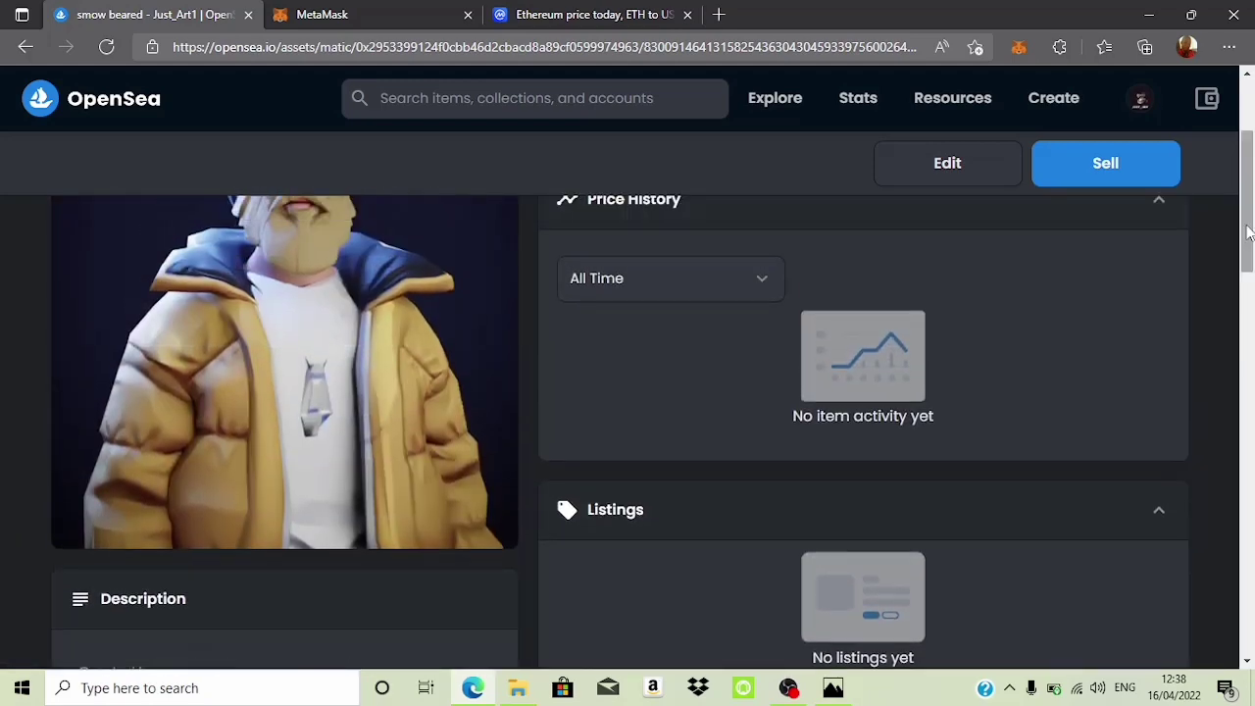
pyautogui.click(1107, 183)
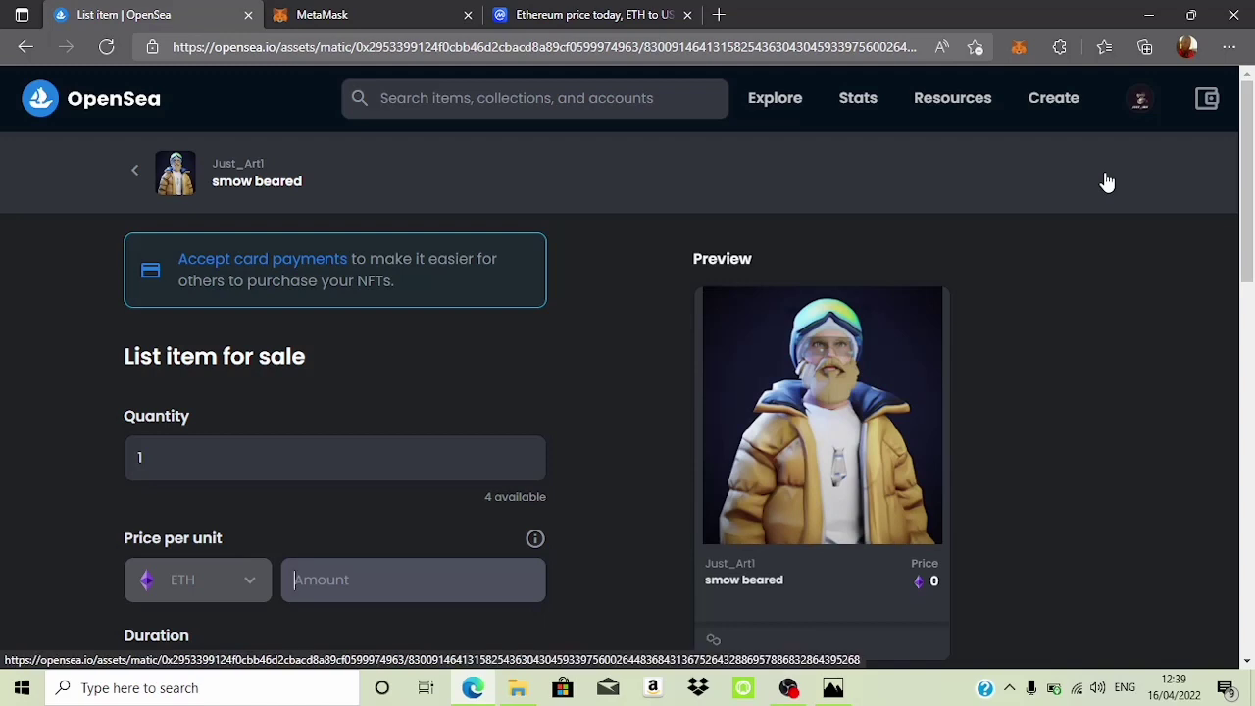
pyautogui.click(227, 450)
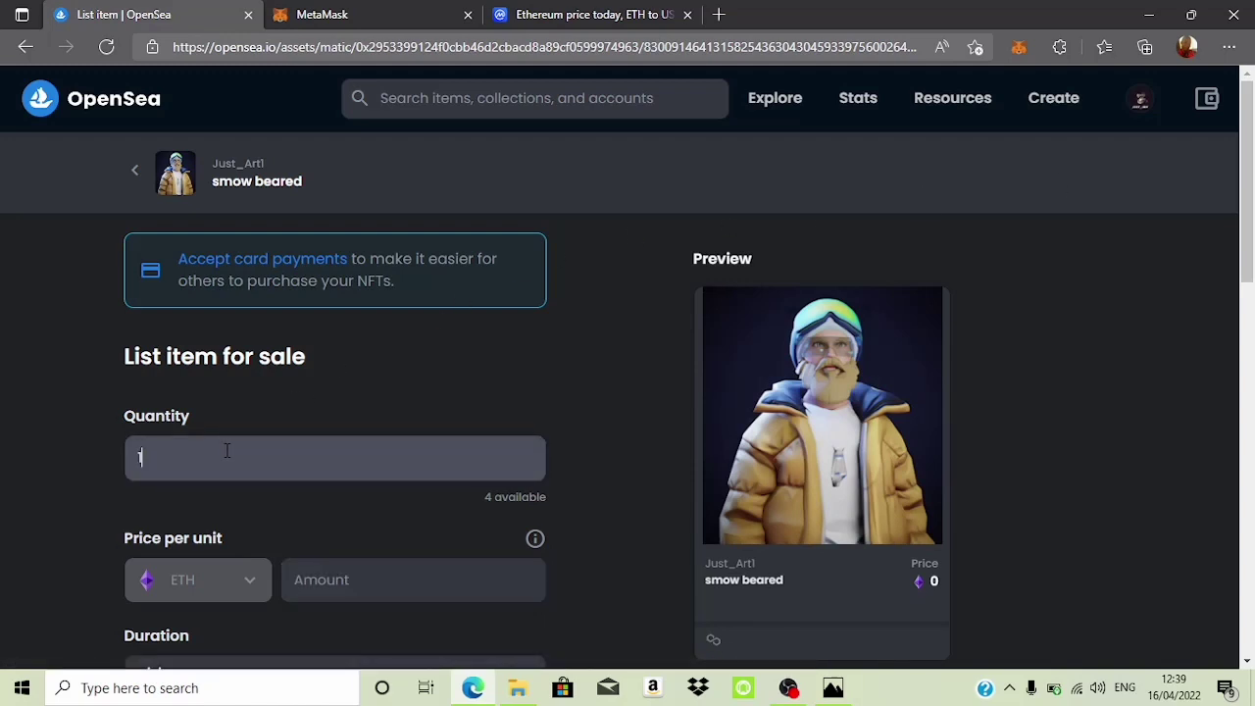
pyautogui.press('BackSpace')
pyautogui.write('3')
# Enter a price per unit of 0.4 ETH and replace it with 0.1 ETH.
pyautogui.scroll(-1, 1251, 230)
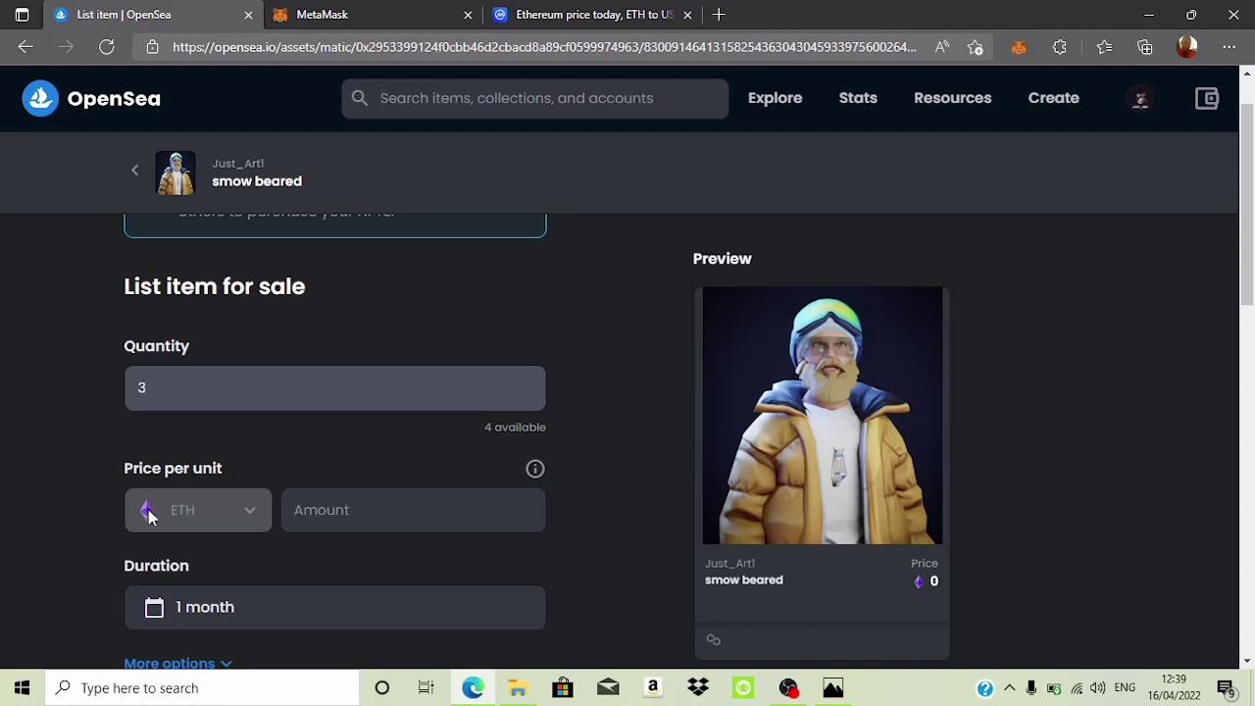
pyautogui.click(383, 507)
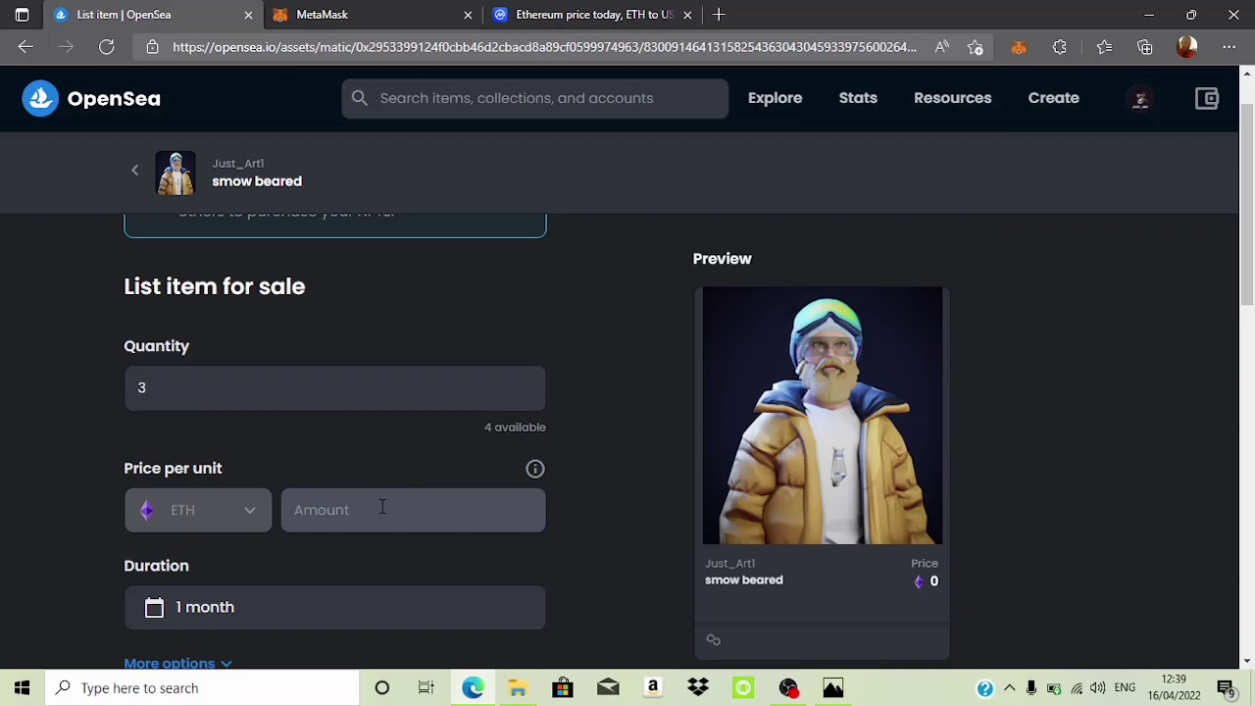
pyautogui.write('0,')
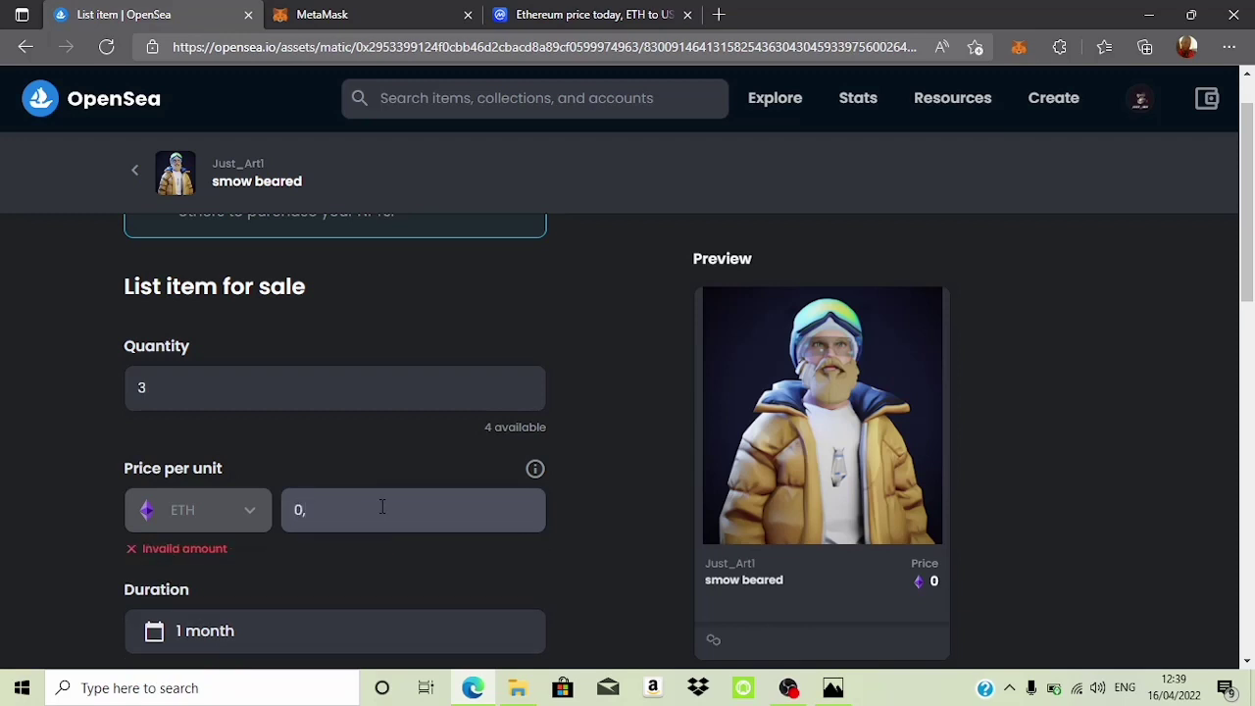
pyautogui.press('BackSpace')
pyautogui.write(',')
pyautogui.press('BackSpace')
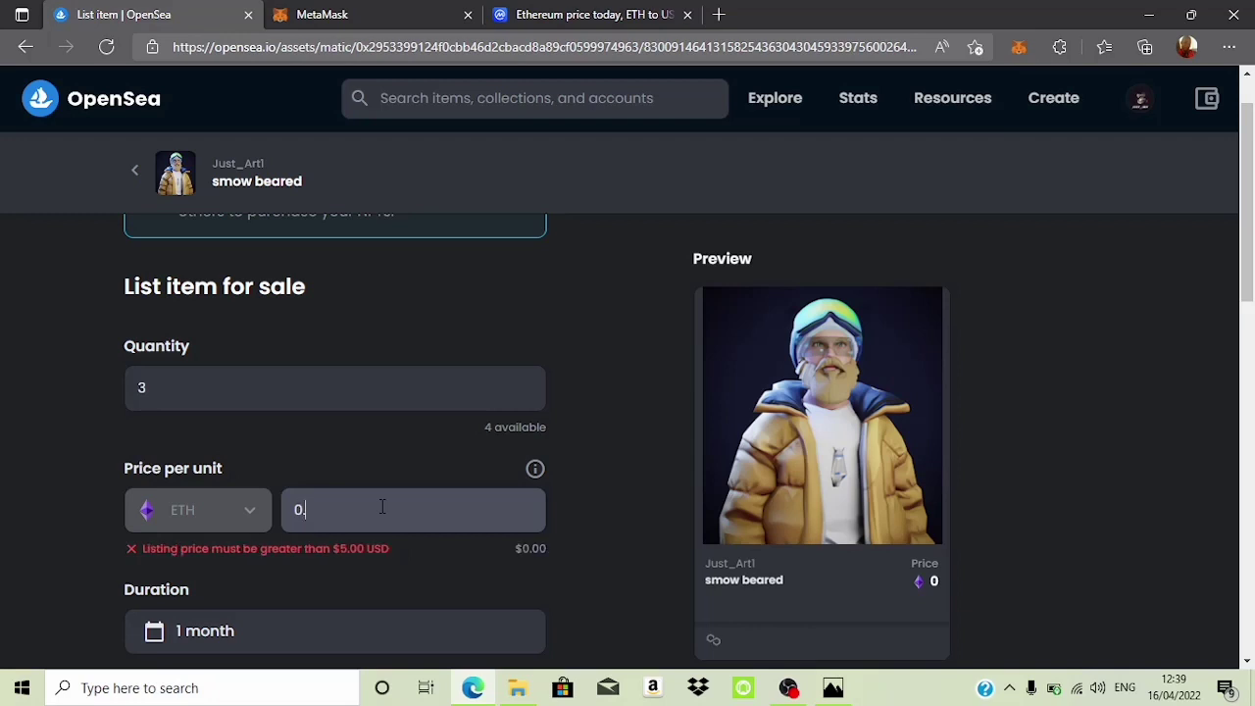
pyautogui.write('4')
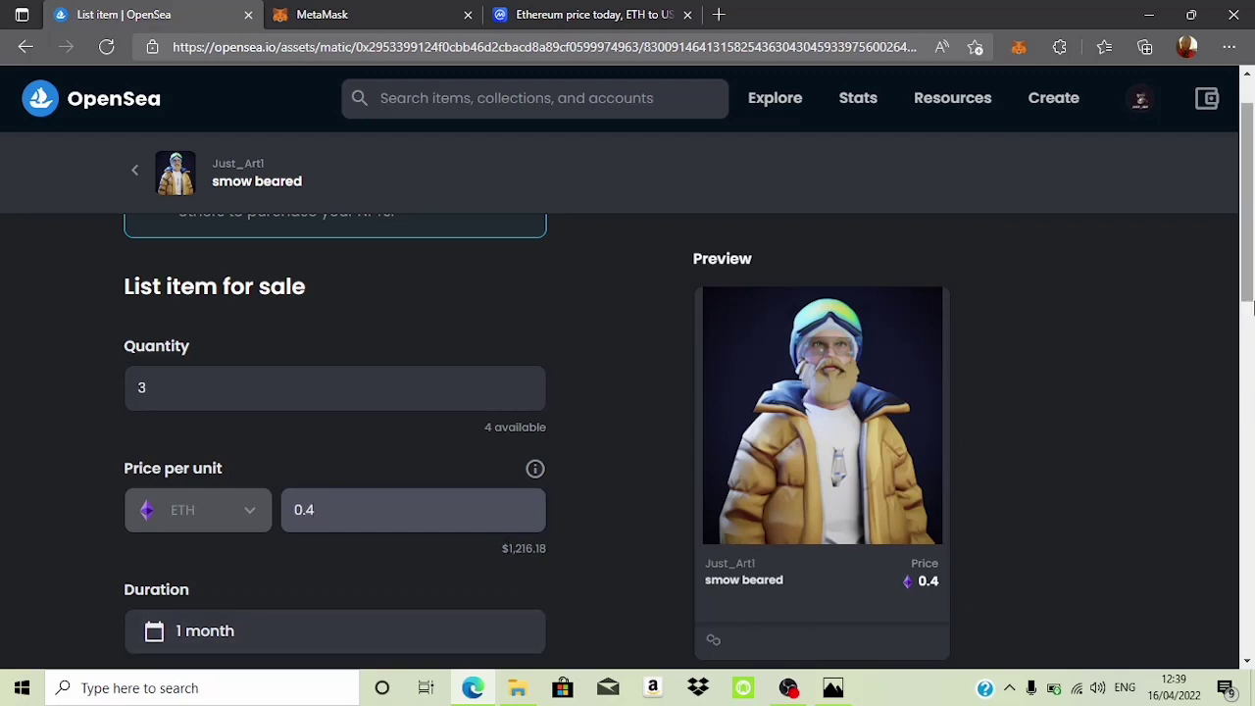
pyautogui.scroll(-1, 1253, 310)
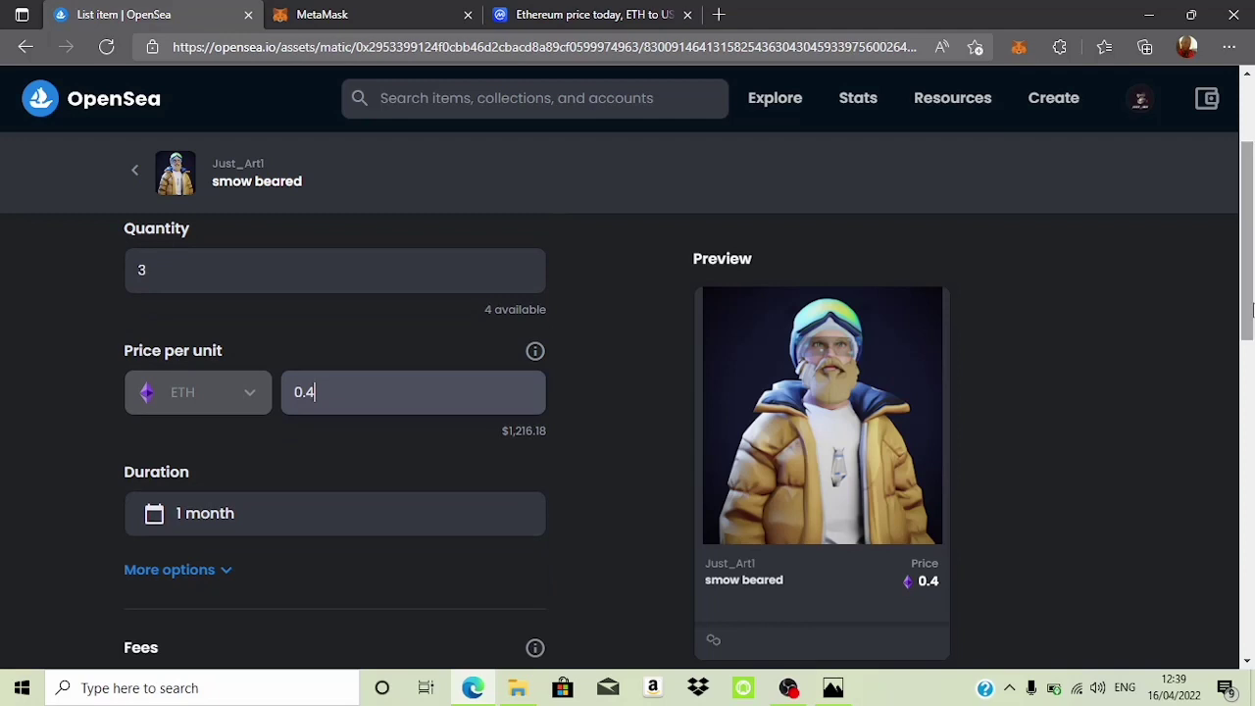
pyautogui.press('BackSpace')
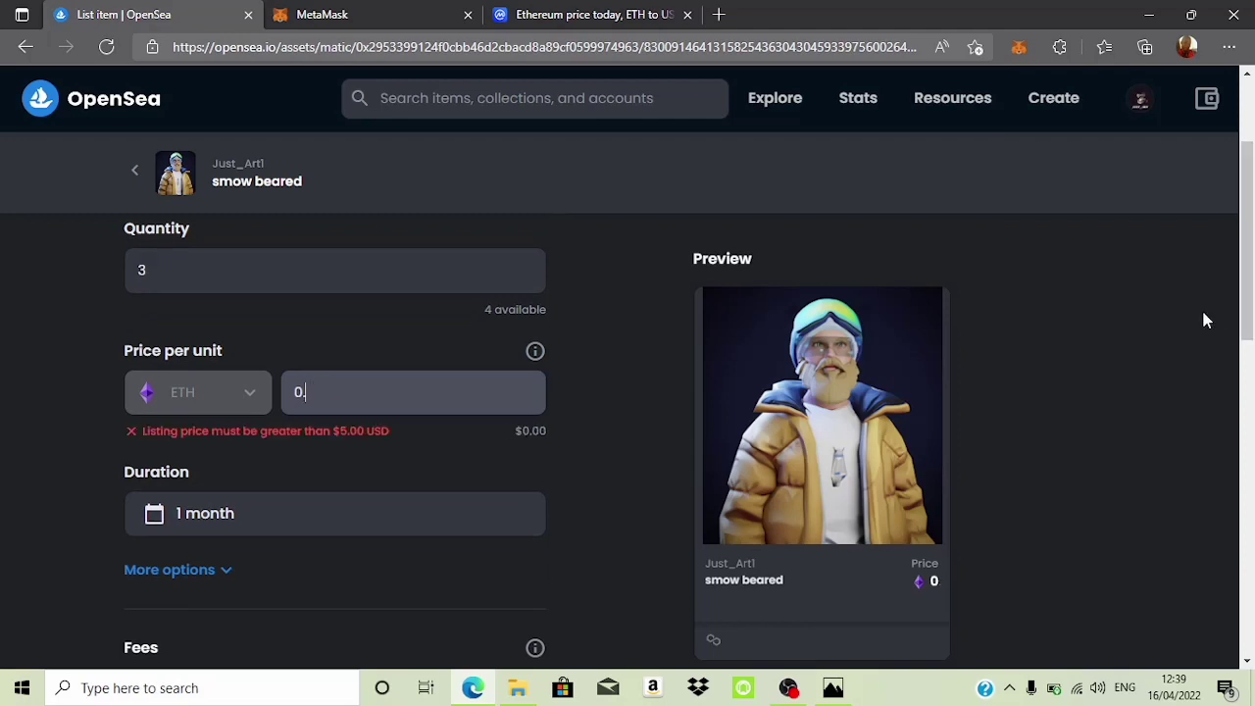
pyautogui.write('1')
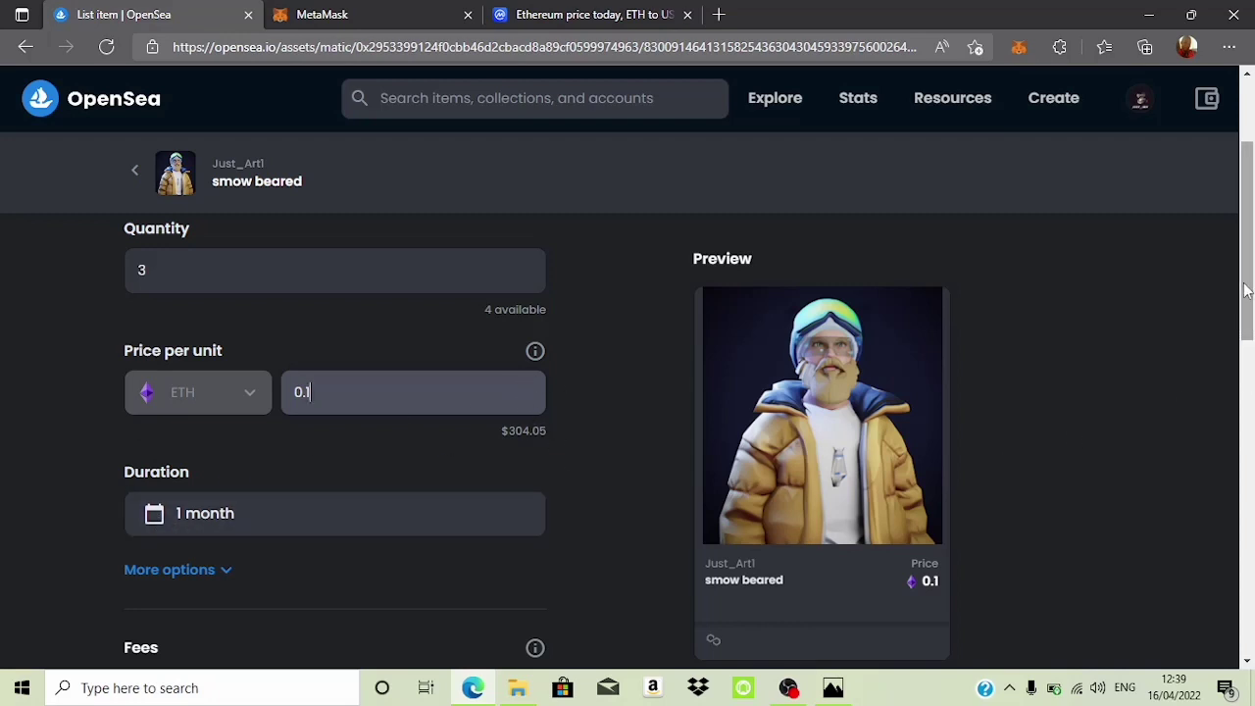
# Examine the listing's duration date range and the additional option for reserving the item for a specific buyer.
pyautogui.scroll(-1, 1247, 306)
pyautogui.click(367, 412)
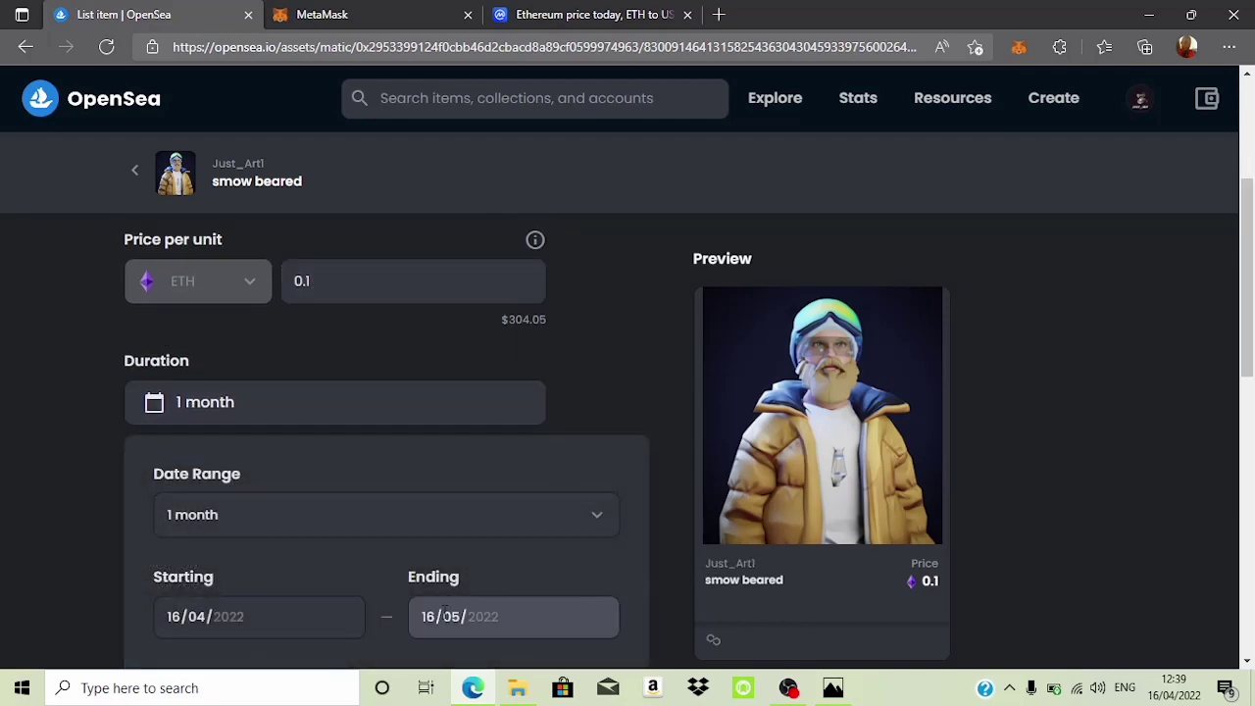
pyautogui.click(464, 616)
pyautogui.click(452, 616)
pyautogui.click(606, 392)
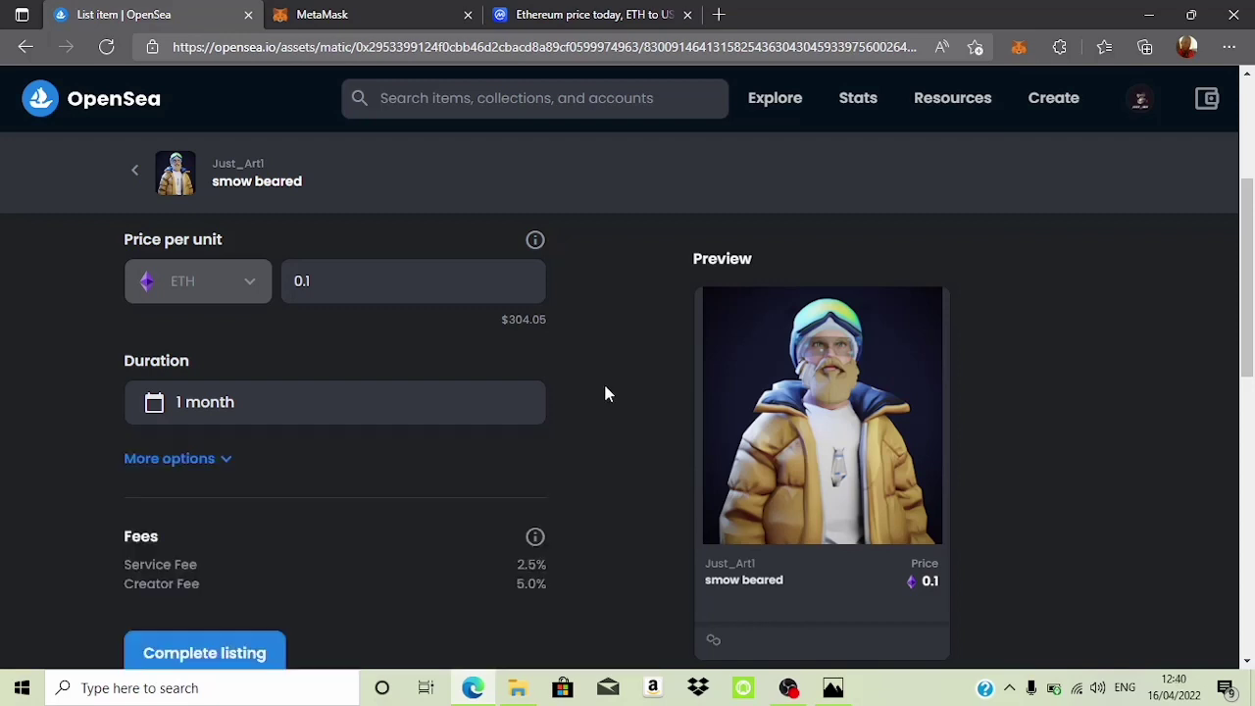
pyautogui.click(218, 471)
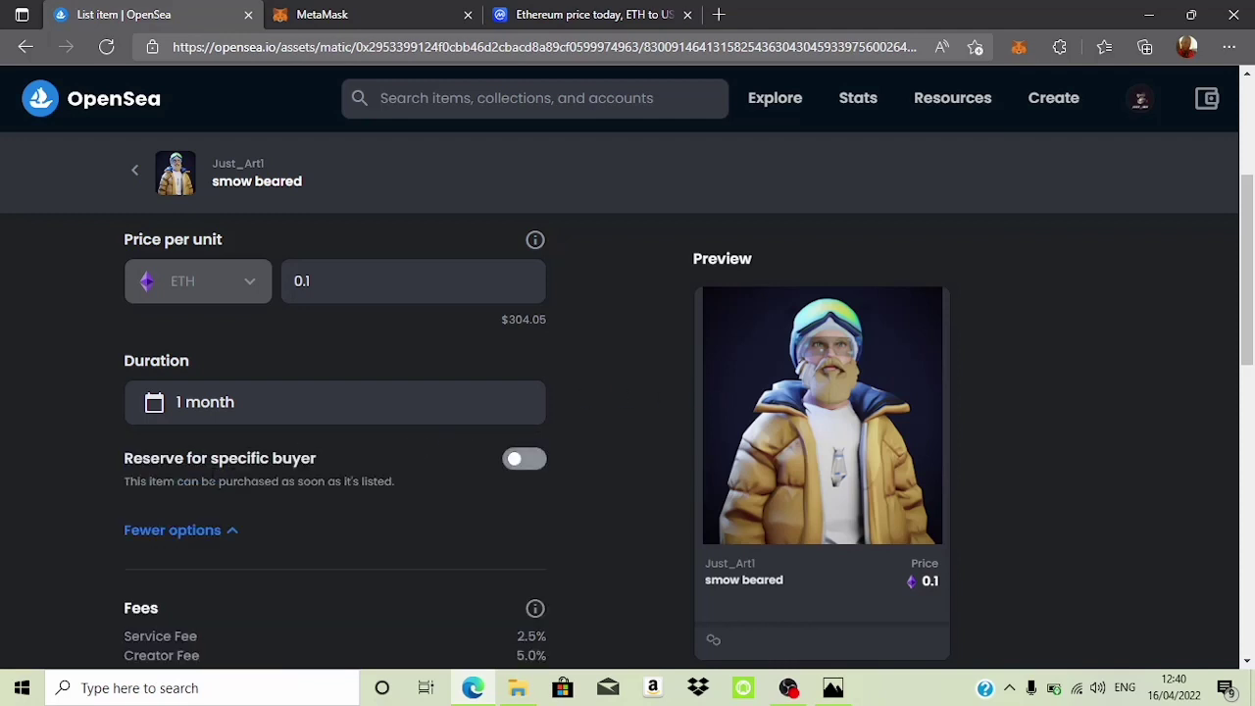
pyautogui.click(224, 532)
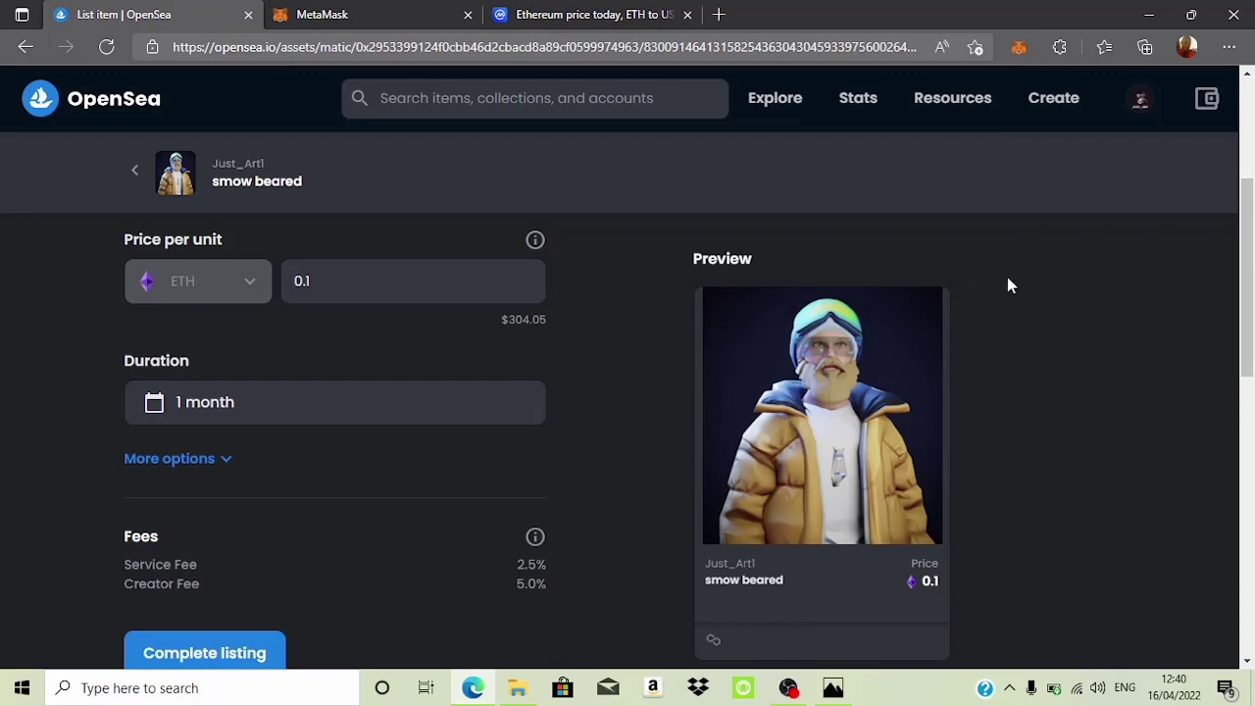
# Review the listing details and submit the listing to bring up its completion steps.
pyautogui.scroll(1, 1252, 257)
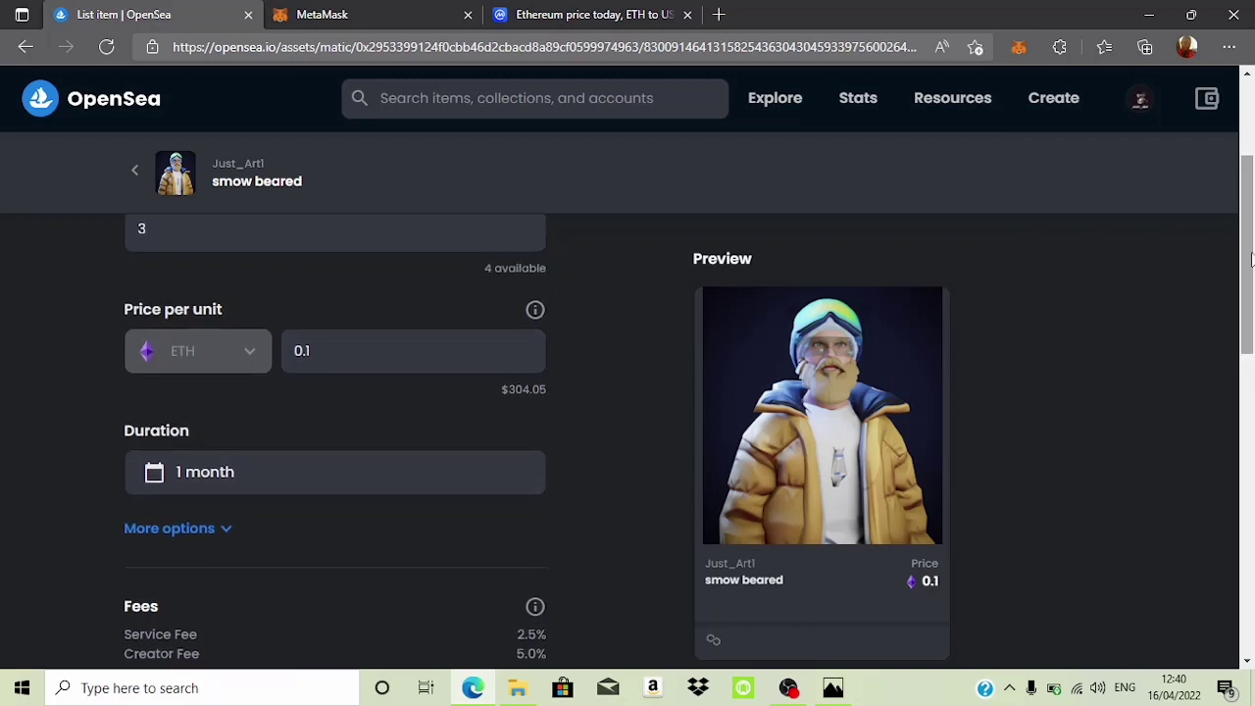
pyautogui.moveTo(1251, 257); pyautogui.dragTo(1252, 289)
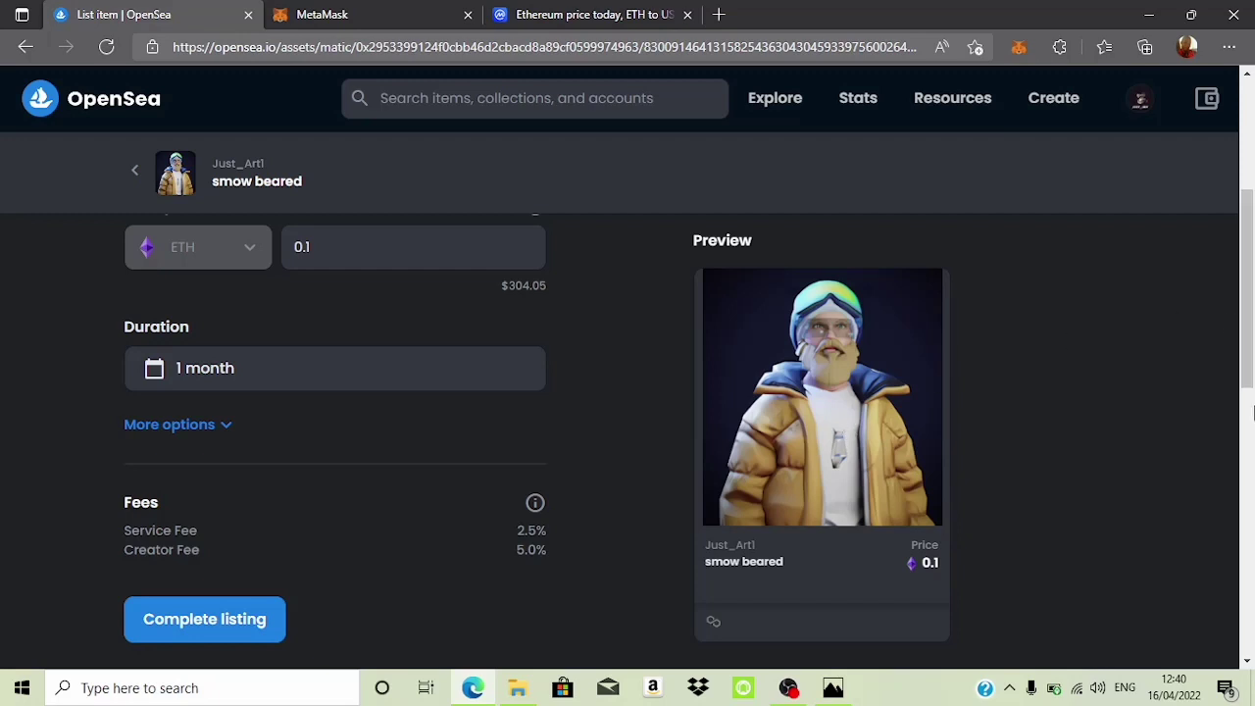
pyautogui.moveTo(1252, 340); pyautogui.dragTo(1252, 366)
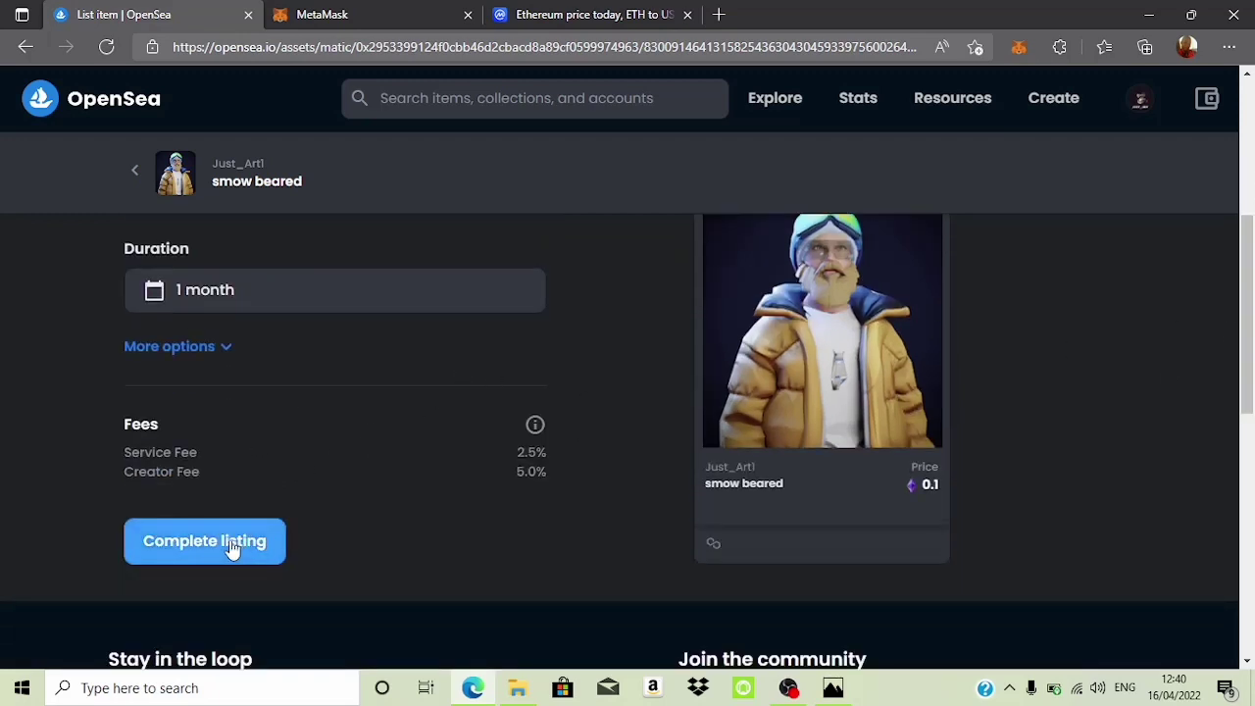
pyautogui.click(188, 535)
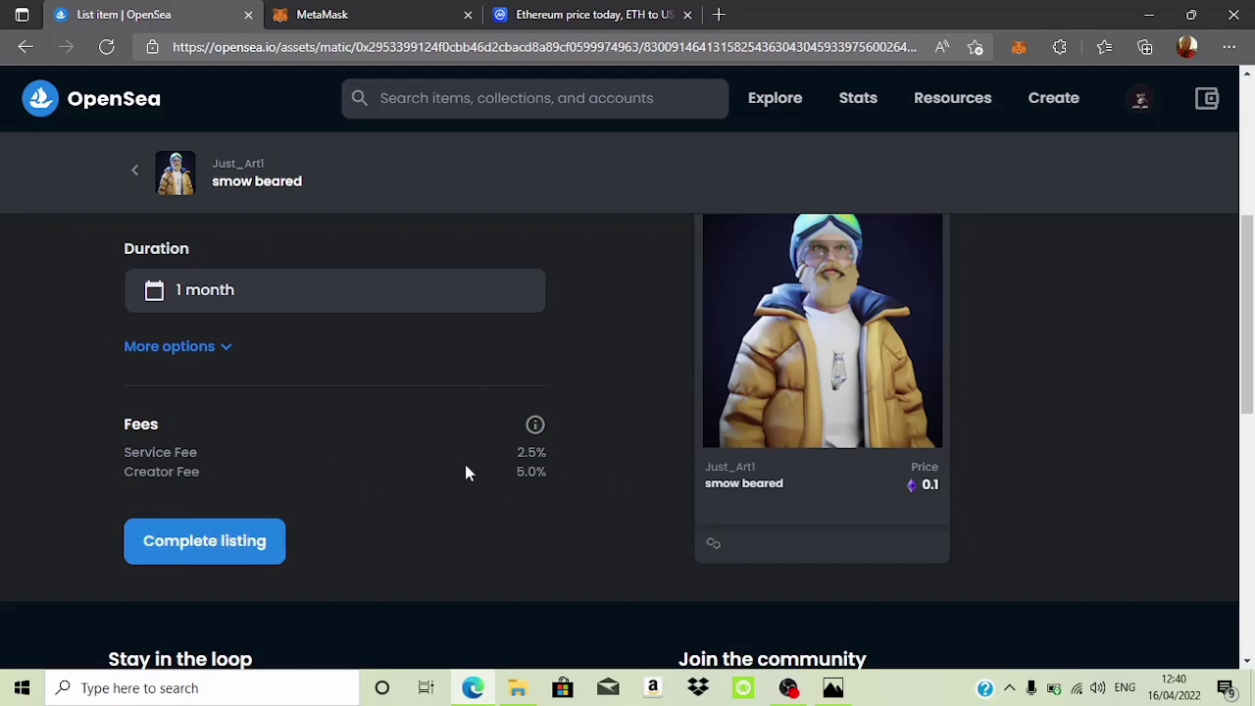
pyautogui.click(191, 551)
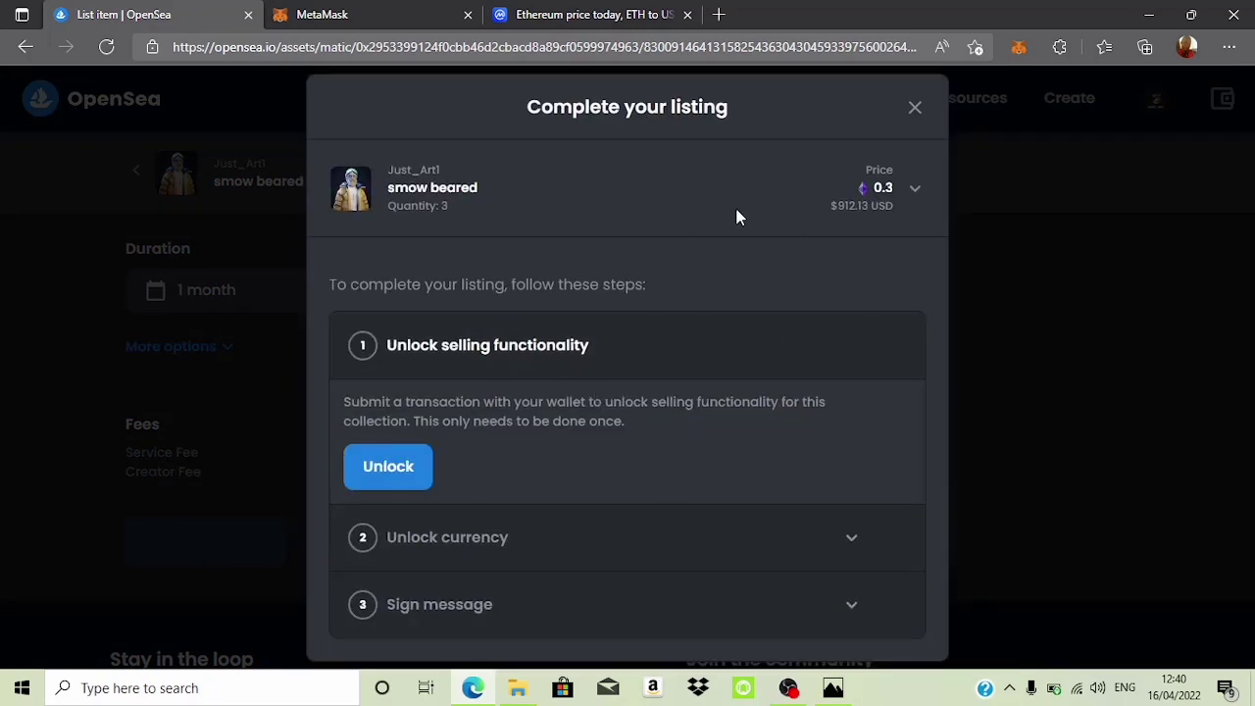
# Unlock the selling functionality for the collection and sign the OpenSea Collections signature request in the wallet.
pyautogui.click(400, 469)
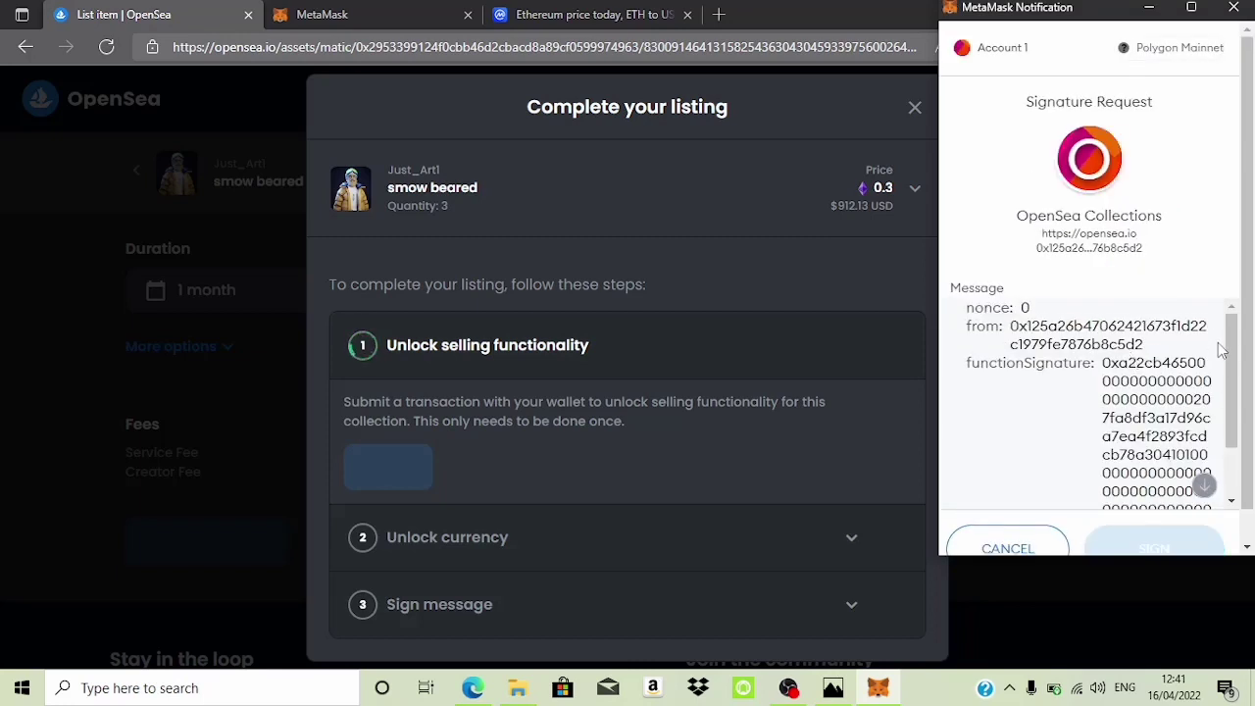
pyautogui.moveTo(1233, 363); pyautogui.dragTo(1239, 417)
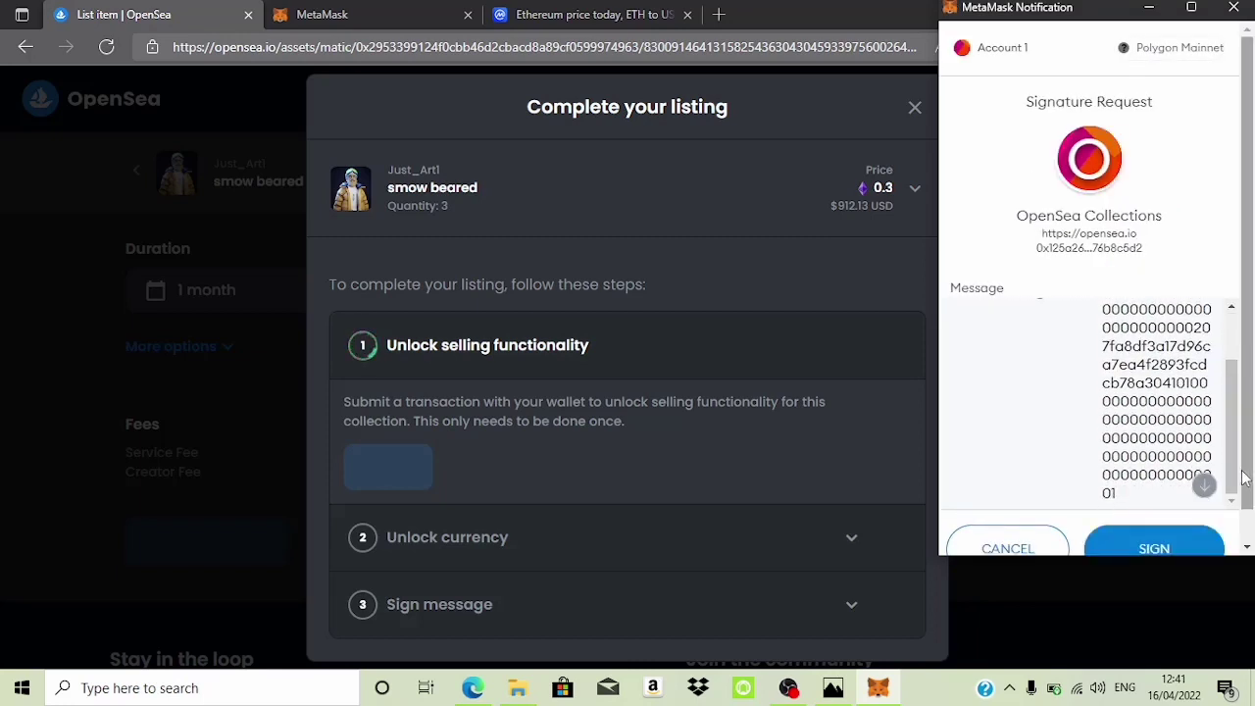
pyautogui.click(1150, 550)
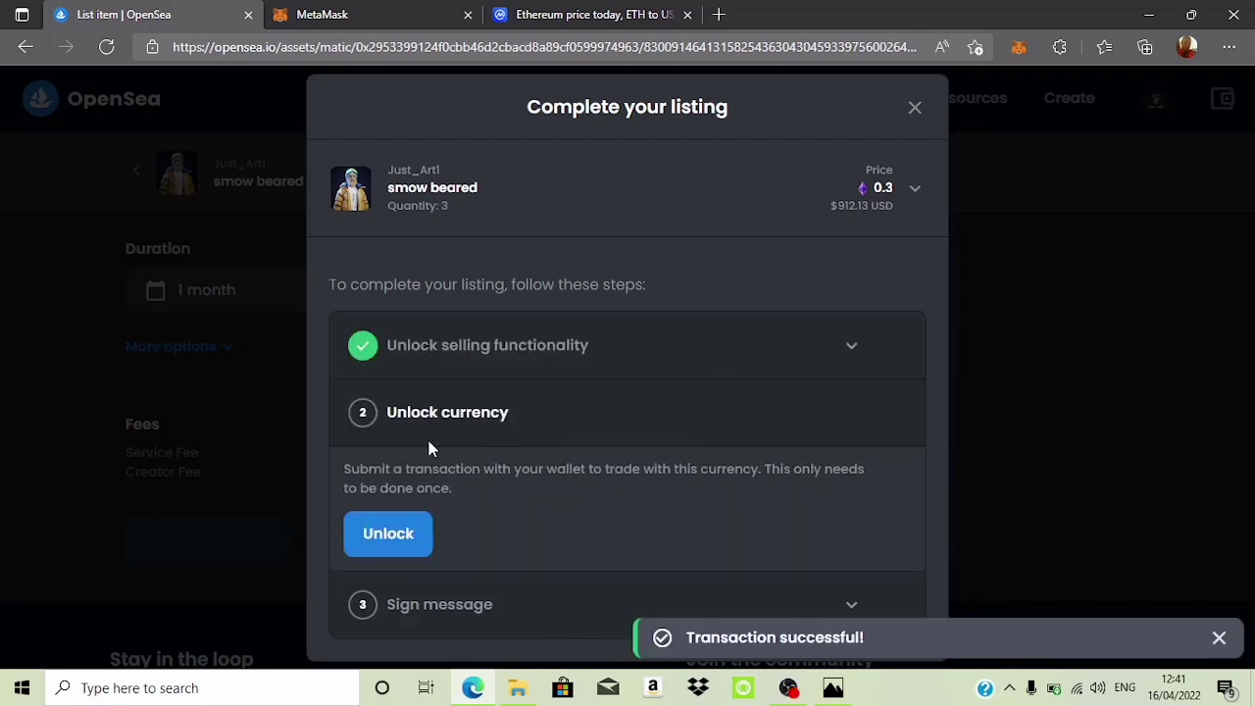
# Unlock the currency for trading by signing the Wrapped Ether signature request in the wallet.
pyautogui.click(407, 536)
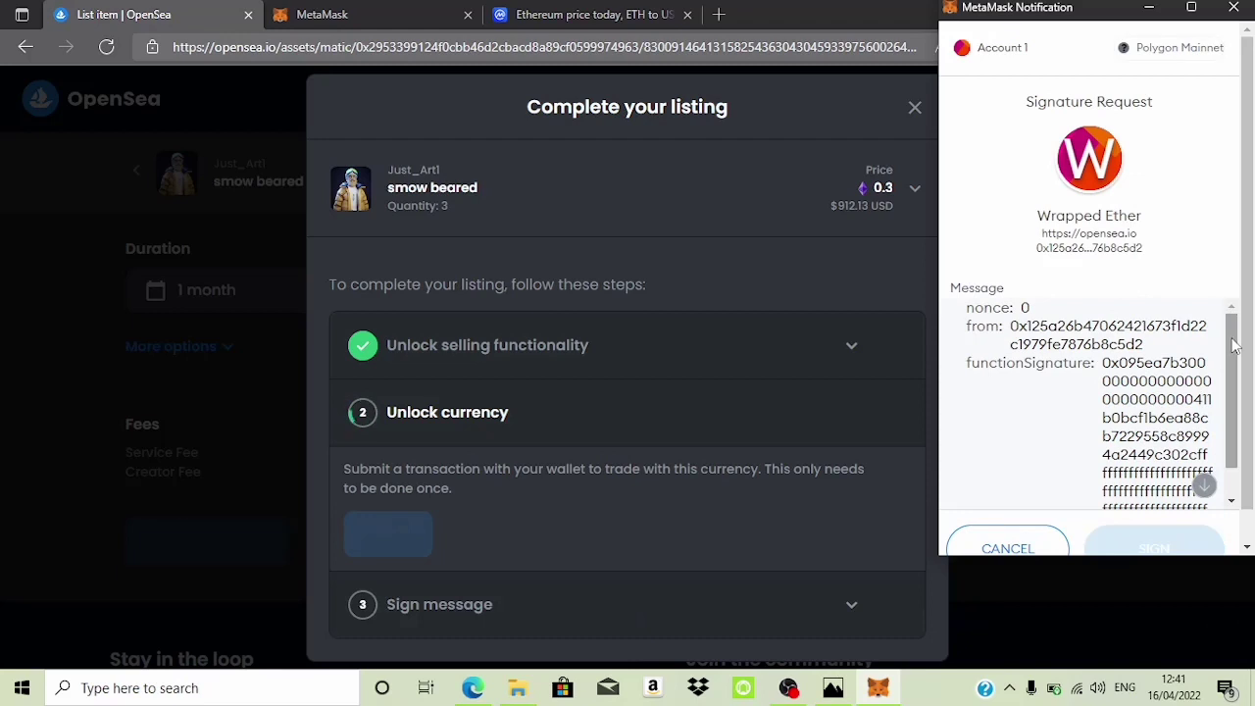
pyautogui.scroll(-1, 1241, 461)
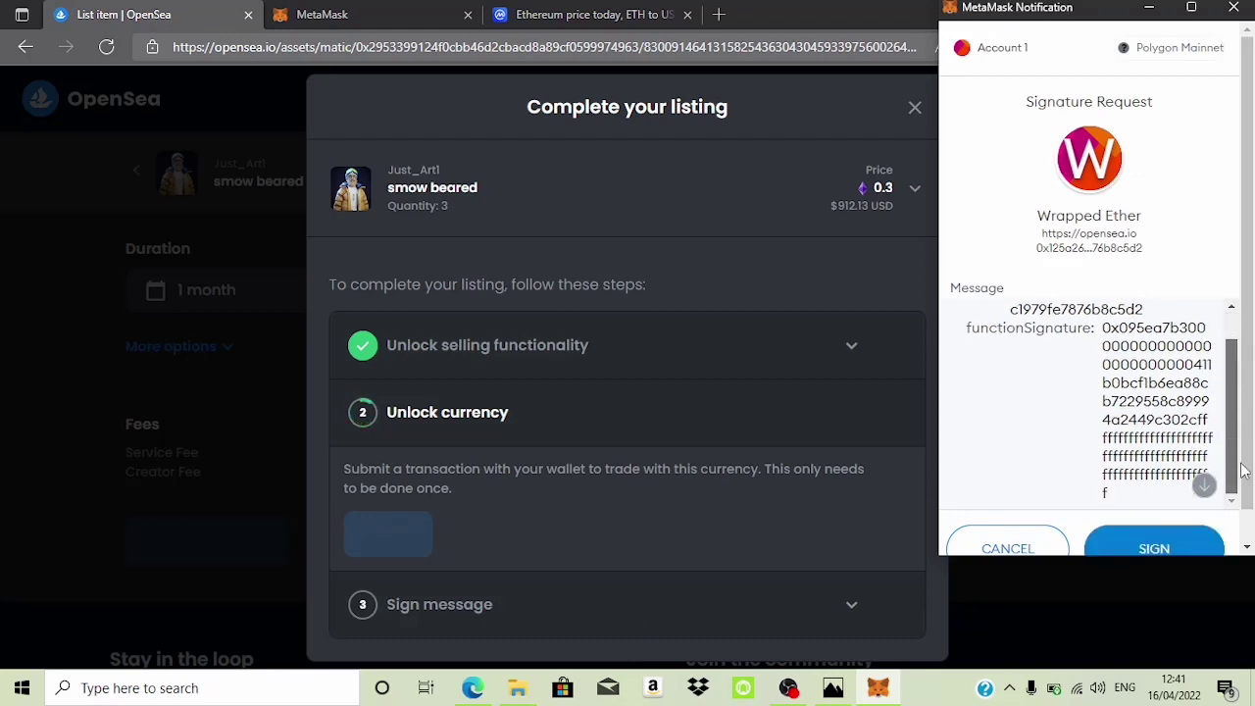
pyautogui.click(1162, 545)
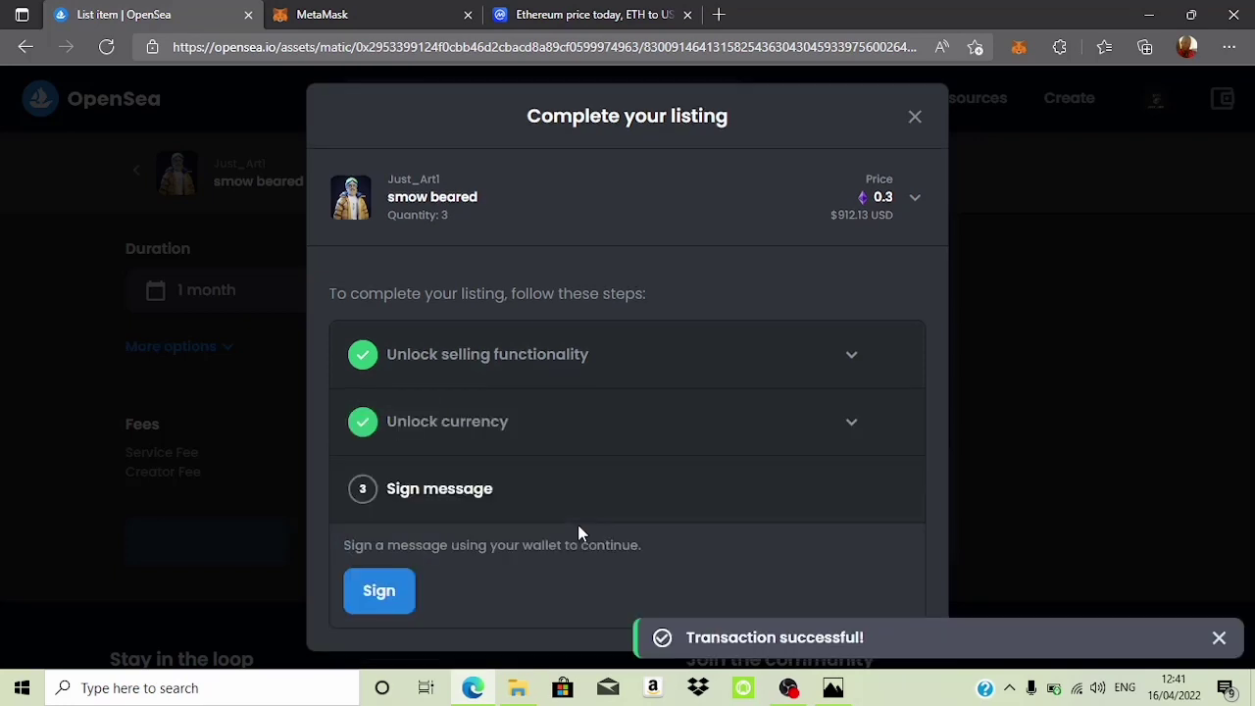
# Sign the final 0x Protocol listing message with the wallet and dismiss the listing confirmation.
pyautogui.click(372, 591)
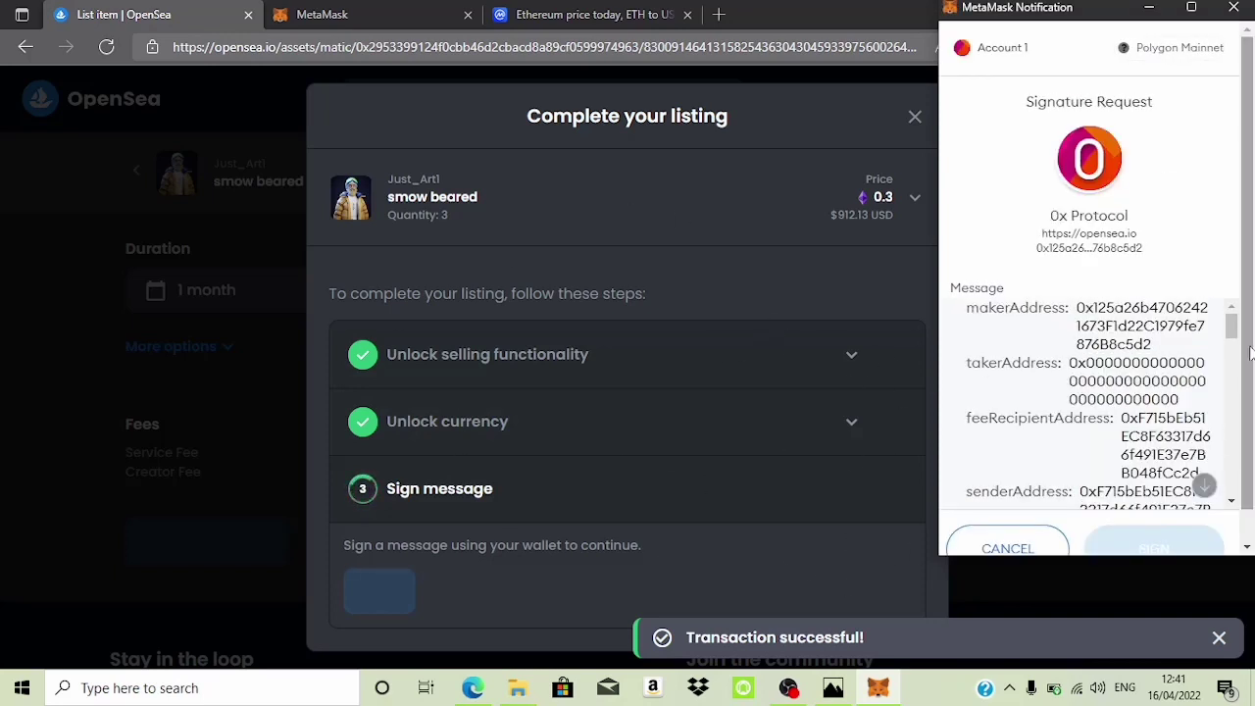
pyautogui.moveTo(1230, 324); pyautogui.dragTo(1232, 480)
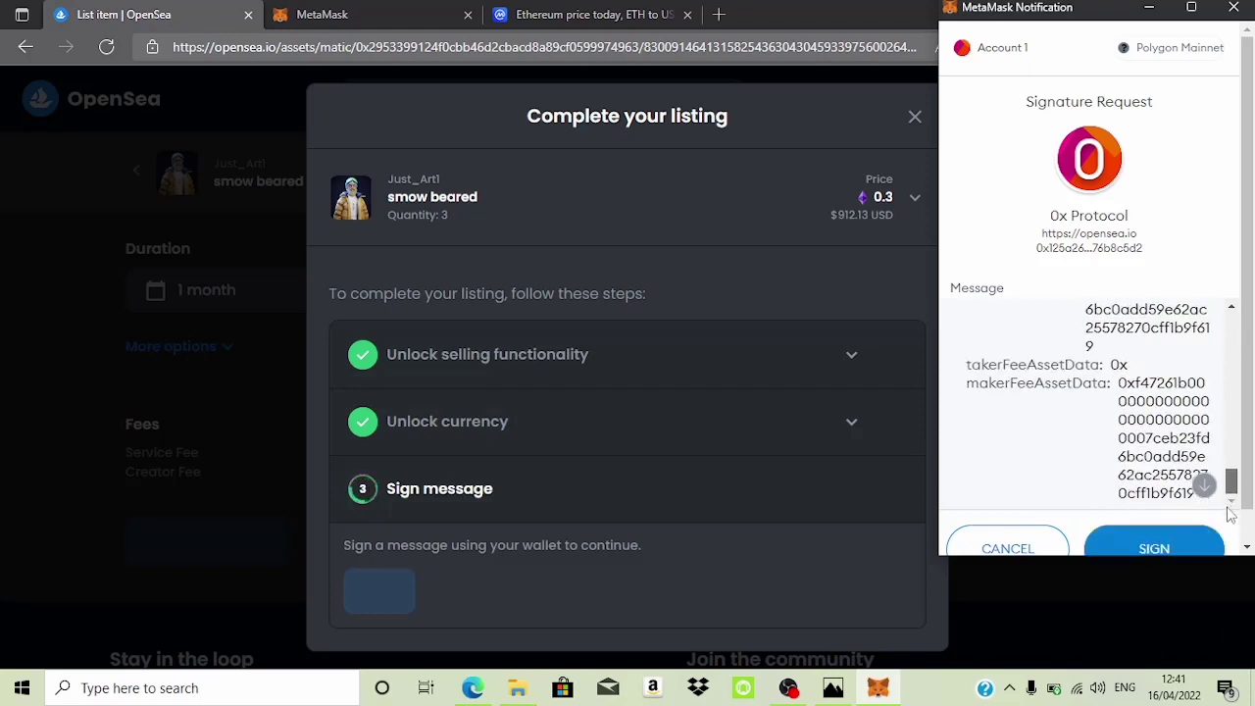
pyautogui.click(1189, 547)
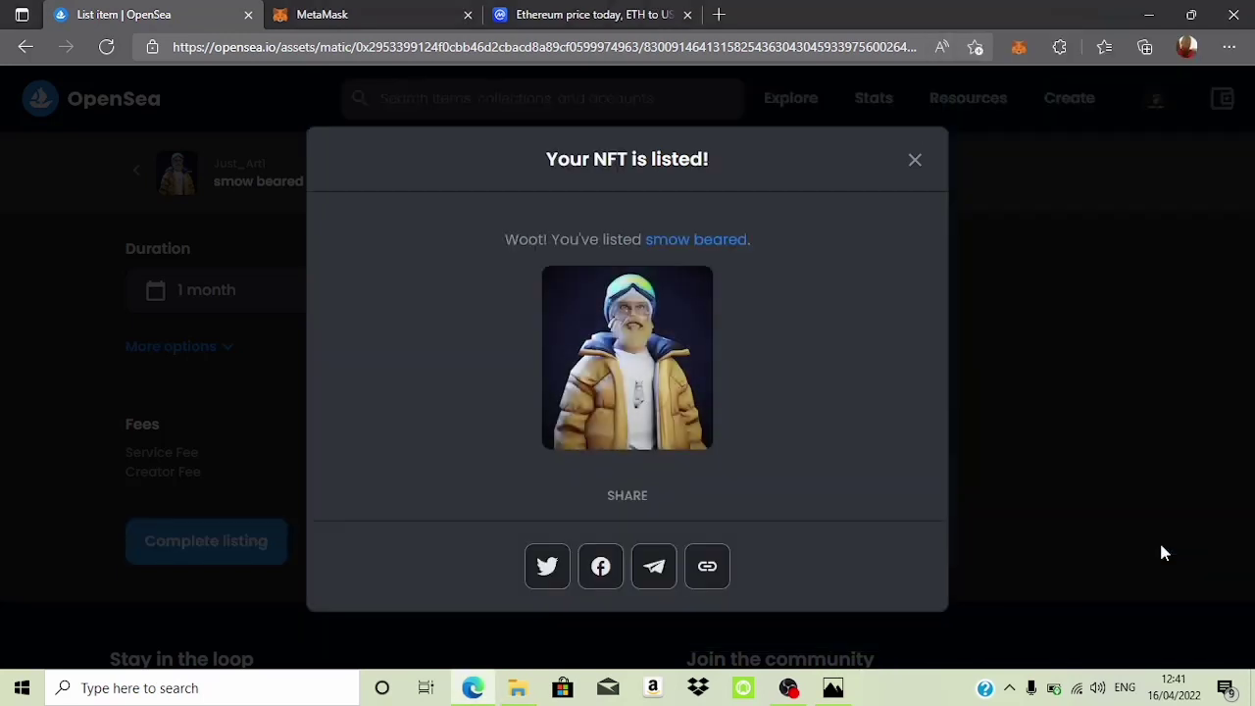
pyautogui.click(916, 167)
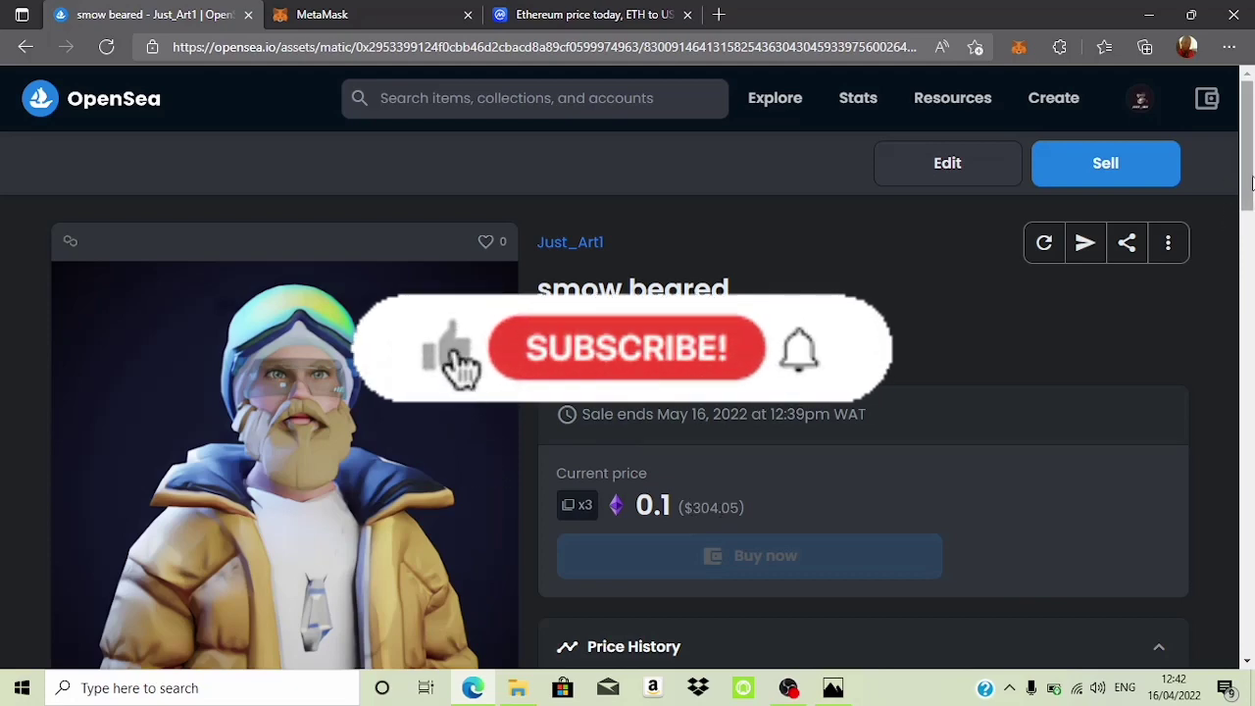
# Review the smow beared item page, including its properties, listings, offers and current price.
pyautogui.moveTo(1249, 186); pyautogui.dragTo(1250, 344)
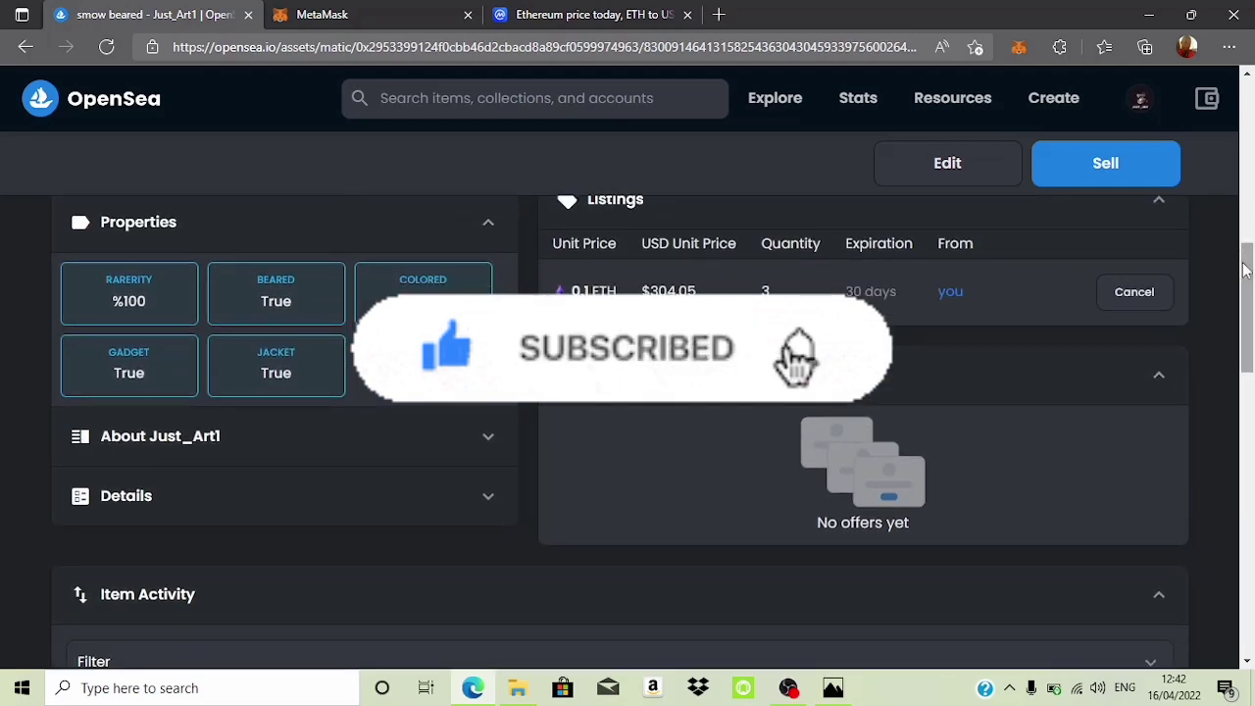
pyautogui.moveTo(1250, 270); pyautogui.dragTo(1244, 103)
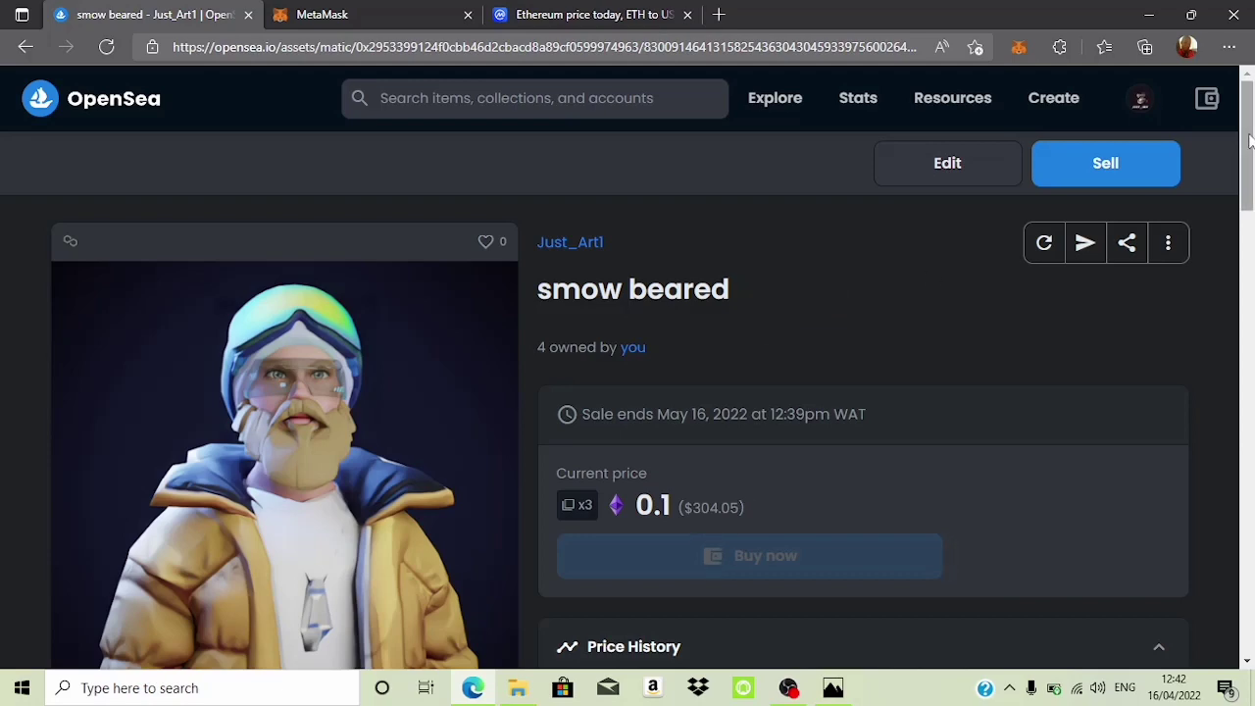
pyautogui.moveTo(1249, 138); pyautogui.dragTo(1253, 88)
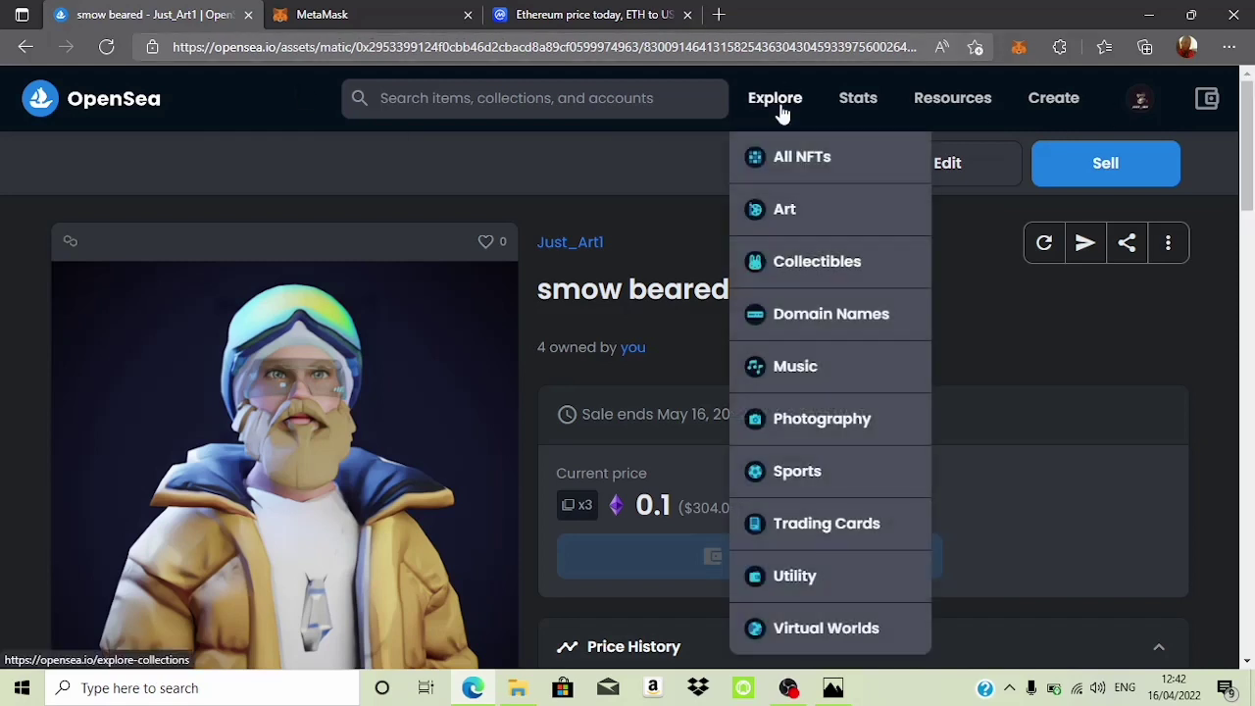
# Go to the Explore Collections page, search the marketplace for "smow beared" and open the matching item.
pyautogui.click(782, 110)
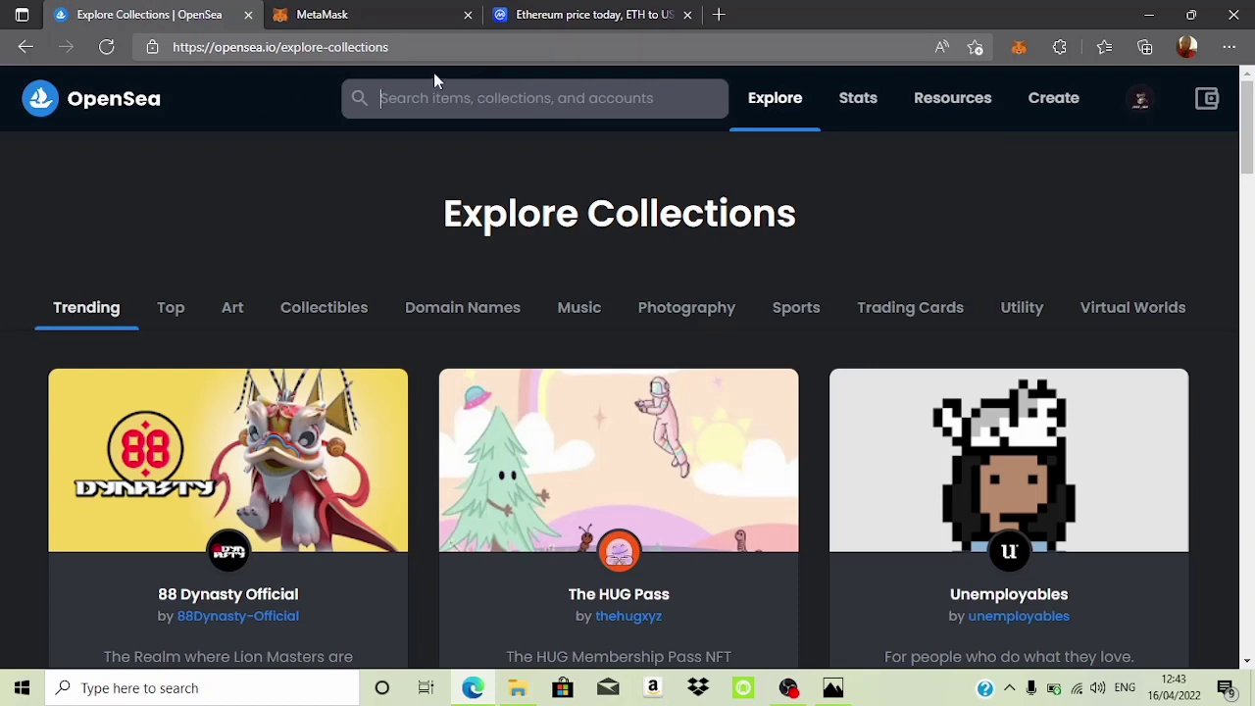
pyautogui.write('smowe')
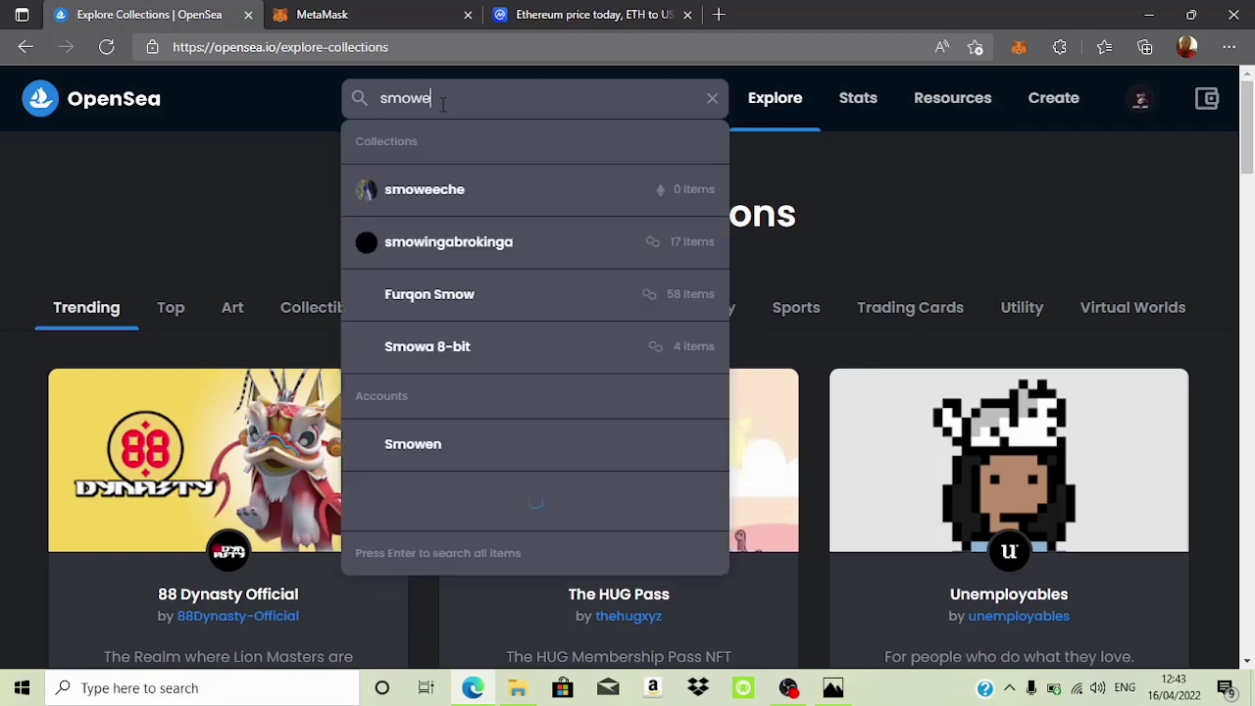
pyautogui.write('d')
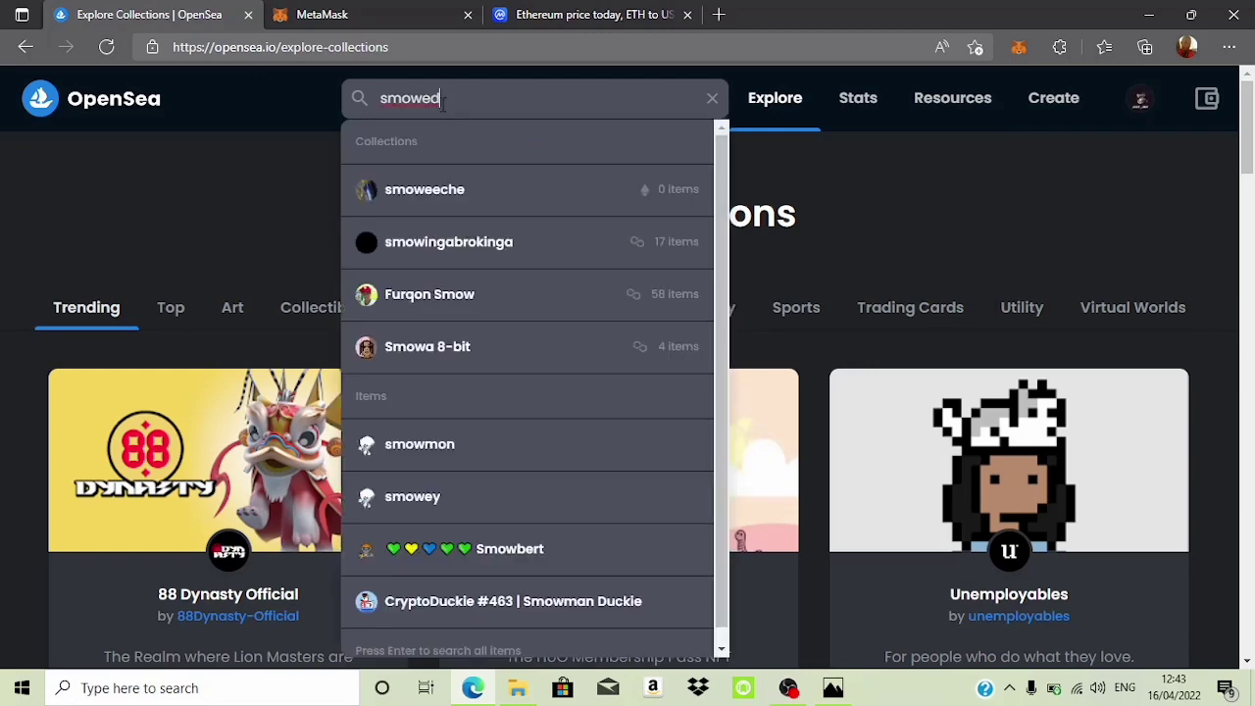
pyautogui.press('BackSpace')
pyautogui.press('BackSpace')
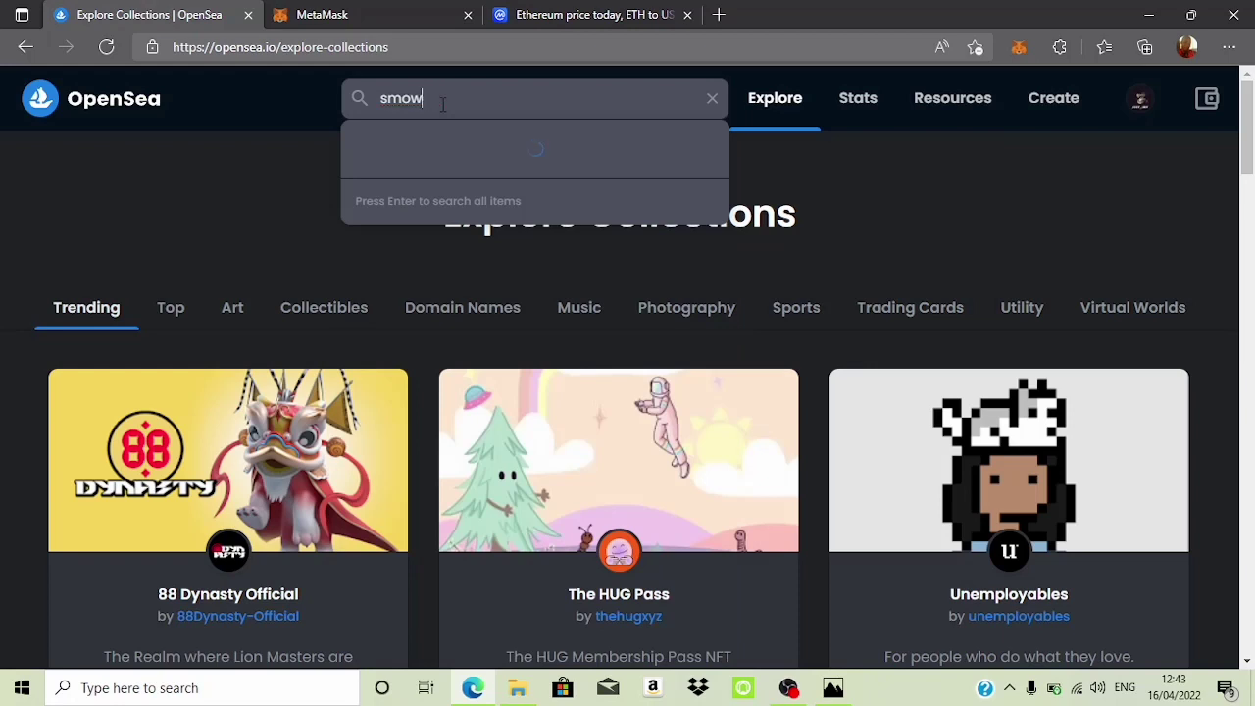
pyautogui.write('beared')
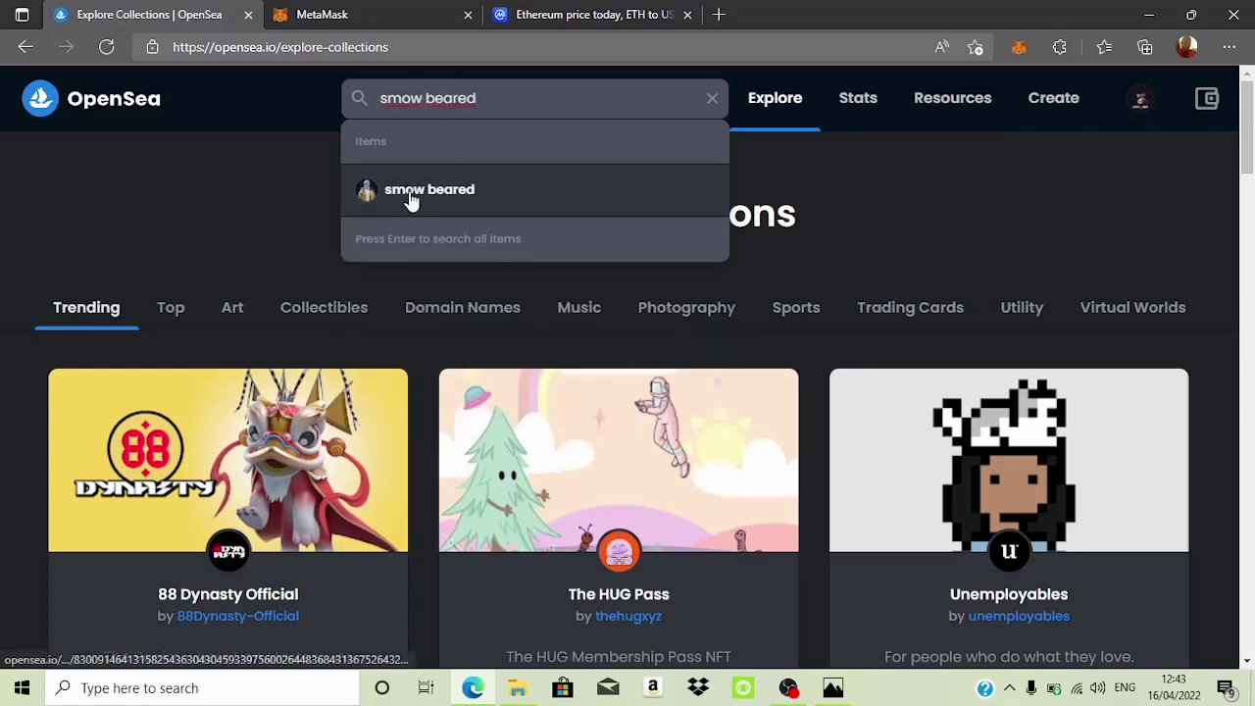
pyautogui.click(412, 196)
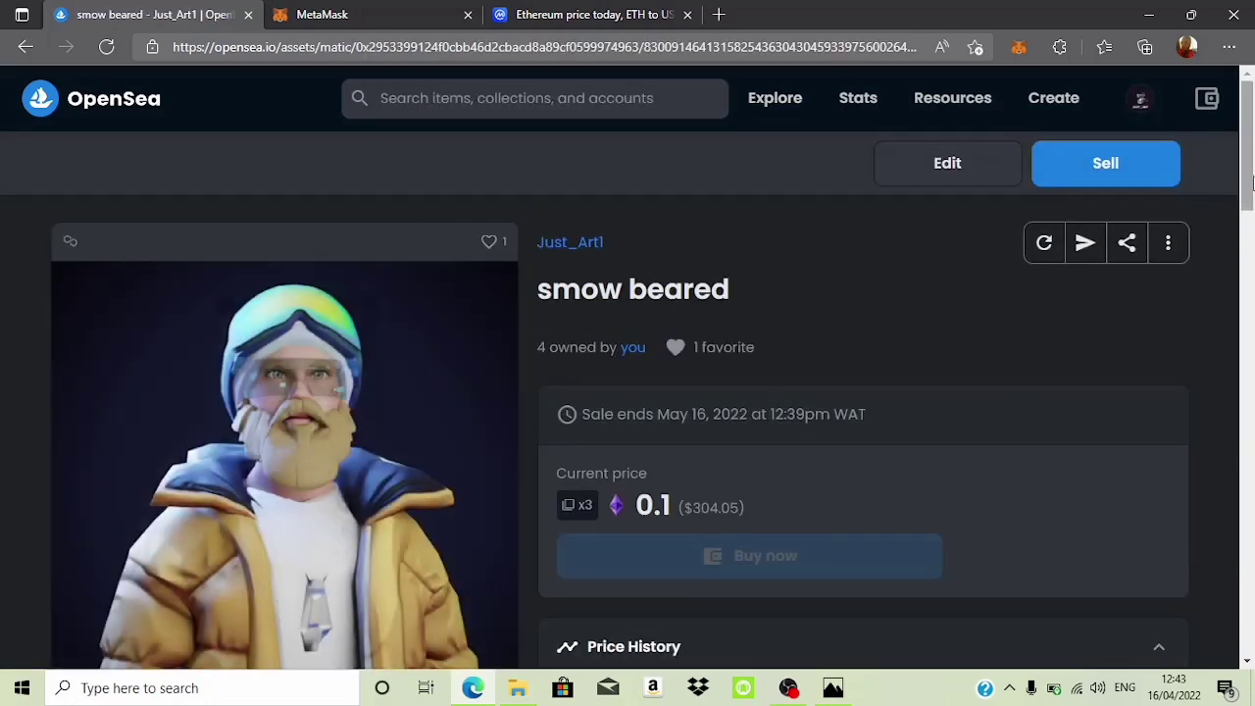
# Examine the smow beared item's public page for its sale end date, price and price history.
pyautogui.scroll(-3, 1249, 235)
pyautogui.moveTo(1248, 270); pyautogui.dragTo(1251, 91)
pyautogui.moveTo(1250, 149); pyautogui.dragTo(1250, 177)
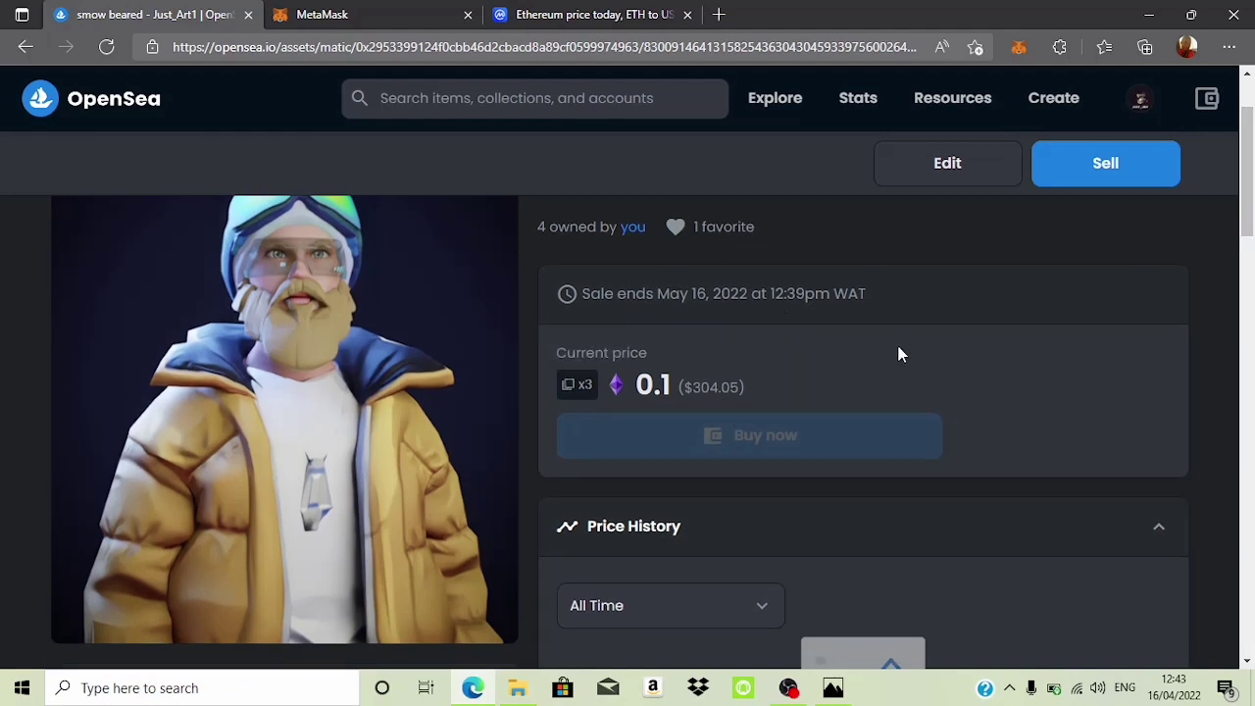
pyautogui.moveTo(1248, 189); pyautogui.dragTo(1243, 155)
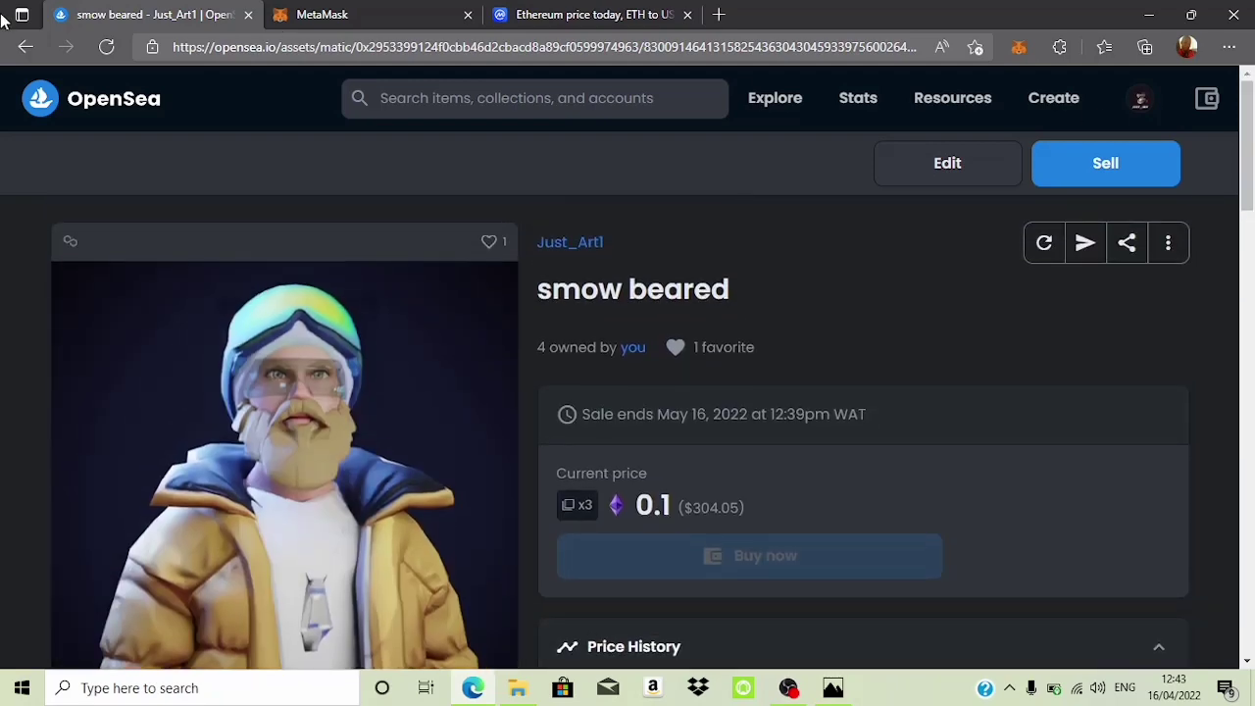
# Return to the Explore Collections page, open the Art category and browse its trending collections.
pyautogui.click(26, 55)
pyautogui.rightClick(19, 51)
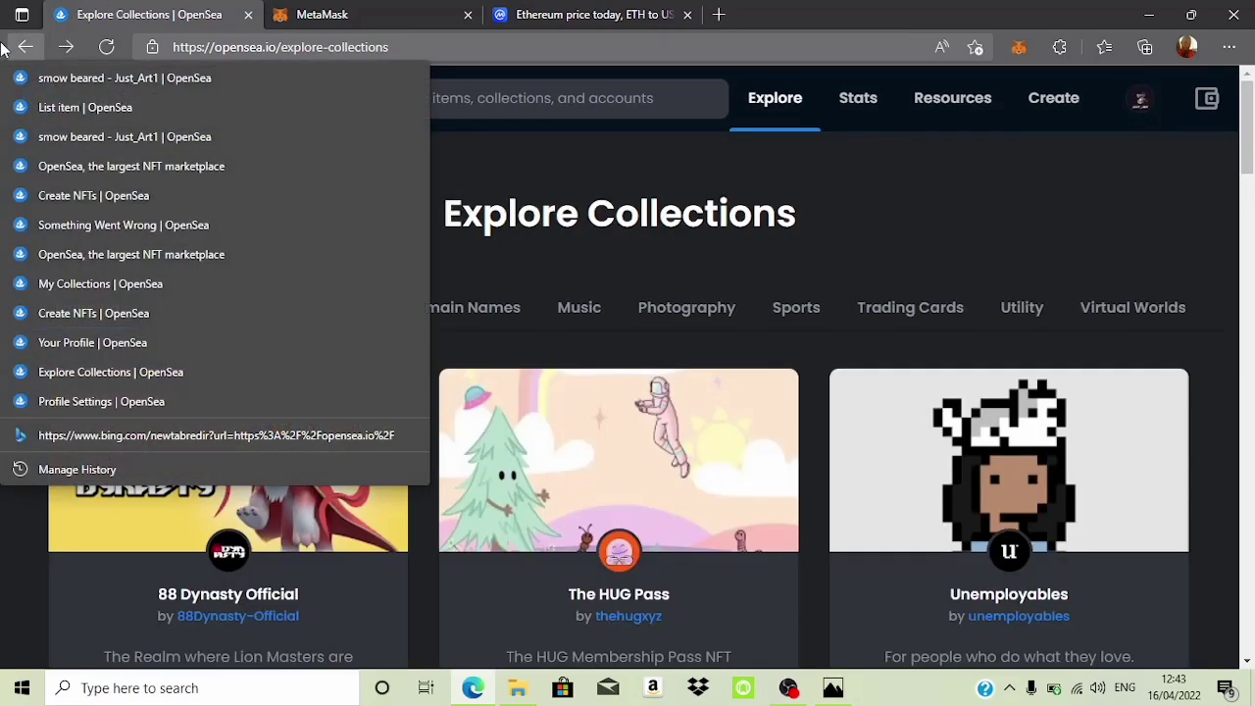
pyautogui.click(924, 219)
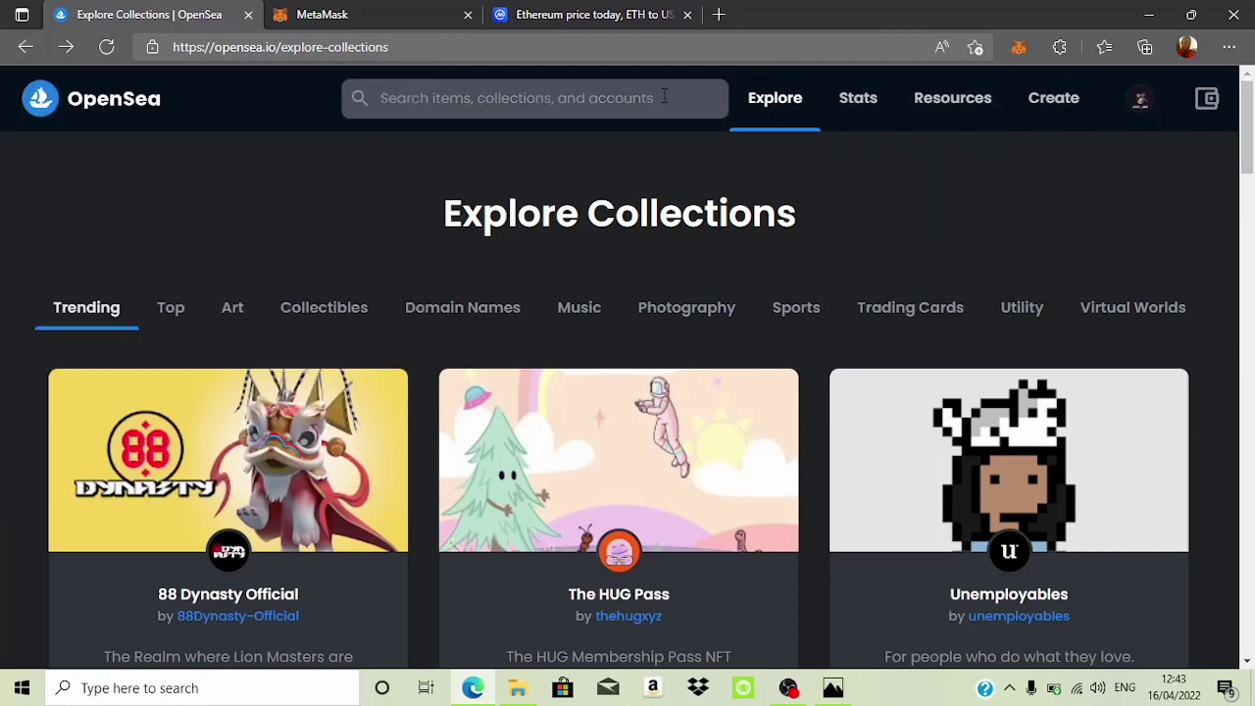
pyautogui.moveTo(753, 113)
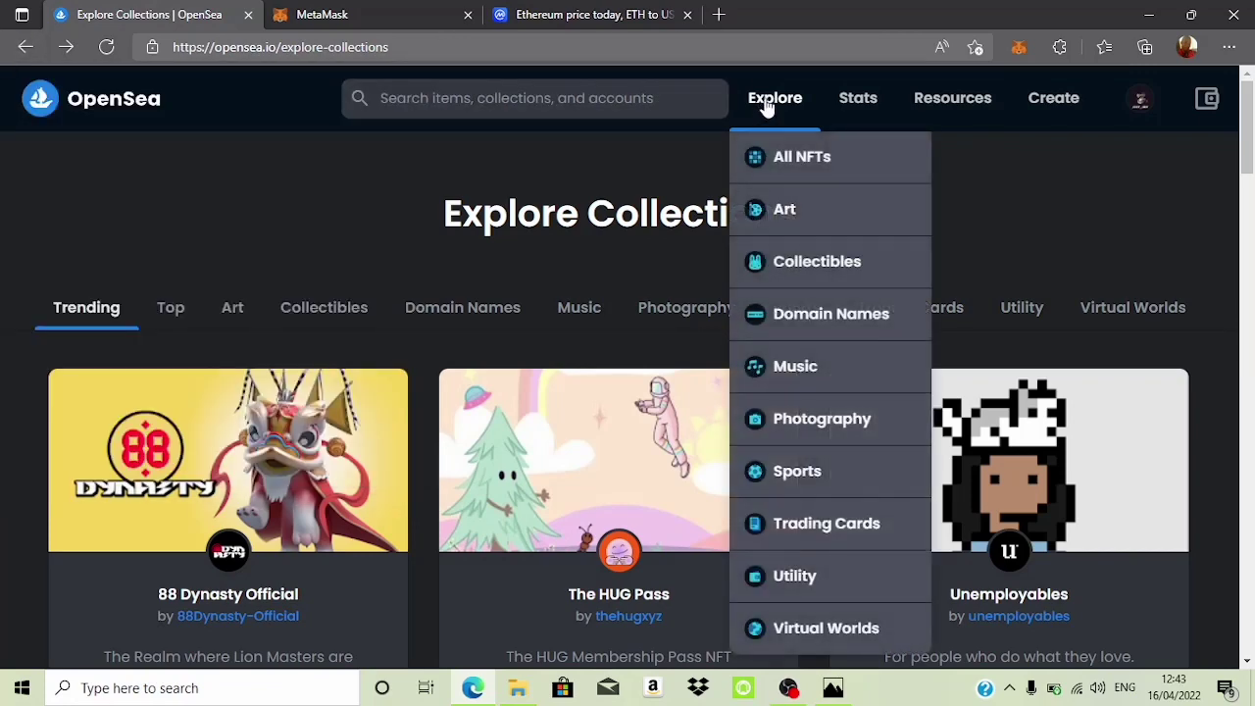
pyautogui.click(787, 220)
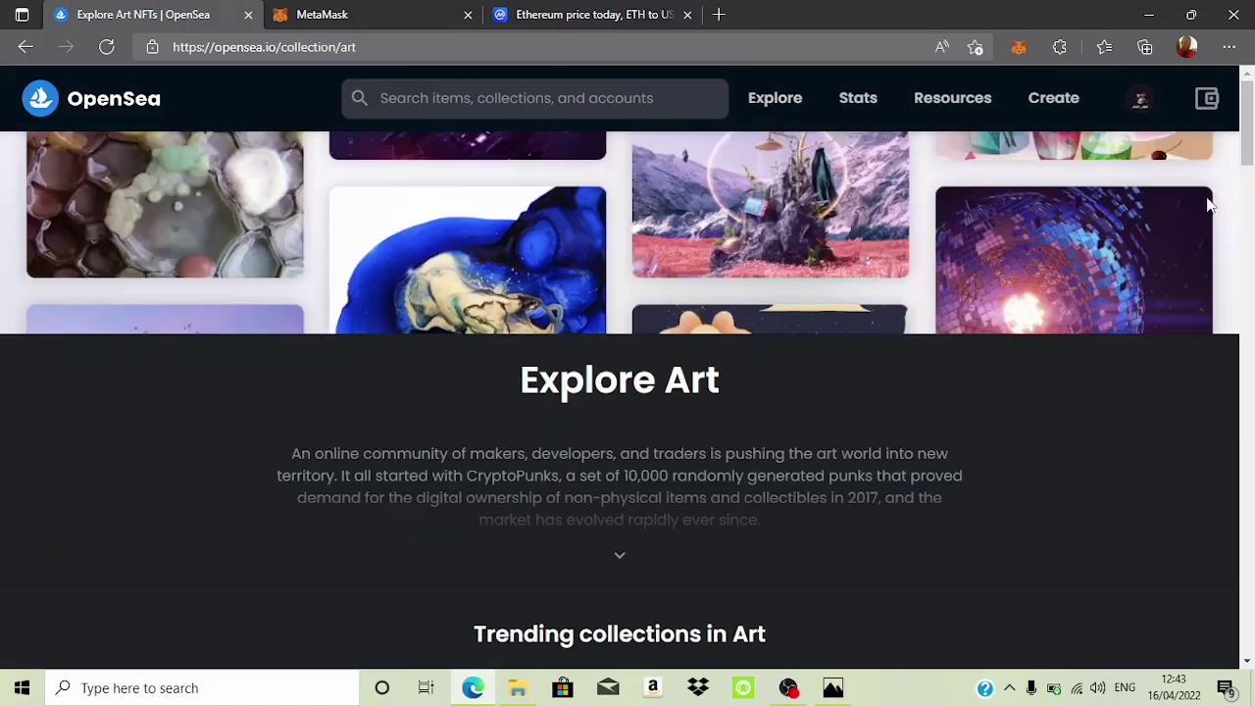
pyautogui.moveTo(1251, 142); pyautogui.dragTo(1251, 175)
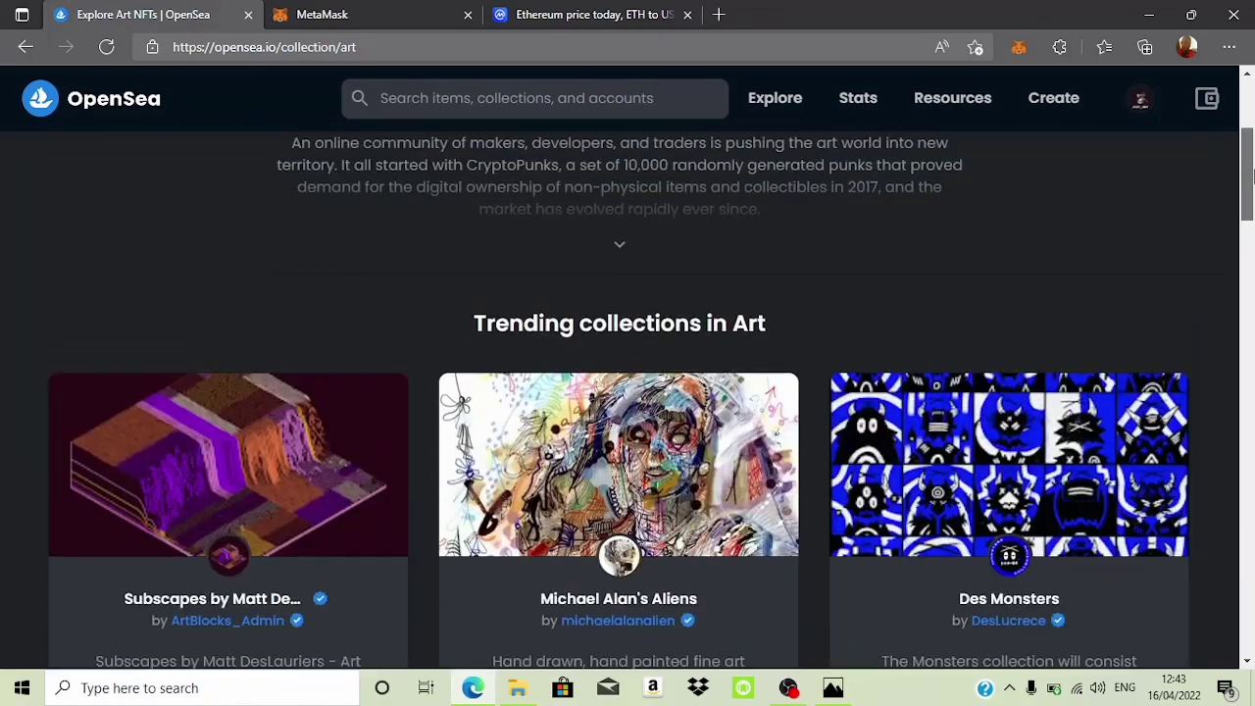